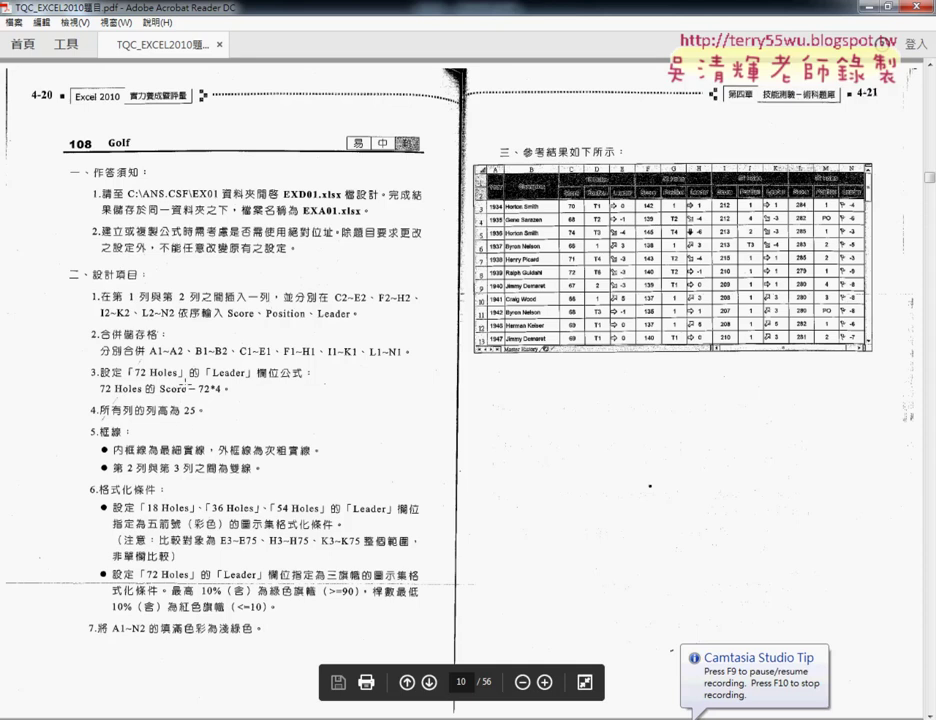
Zoom in on the Golf exercise page and scroll down to its design requirements list.
click(544, 682)
scroll(463, 486, down, 2)
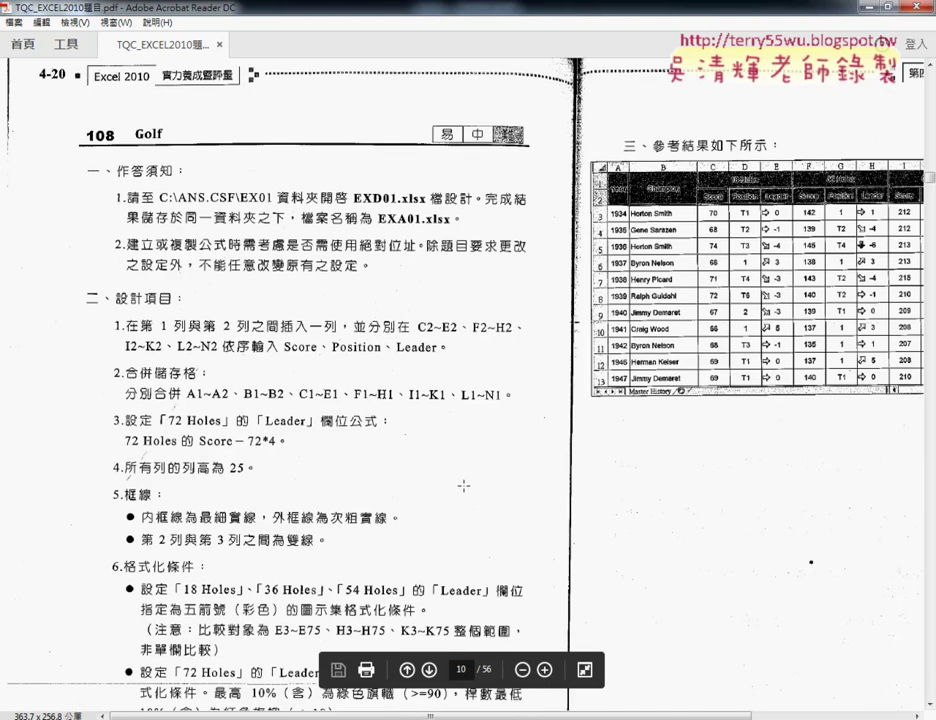
scroll(443, 446, down, 1)
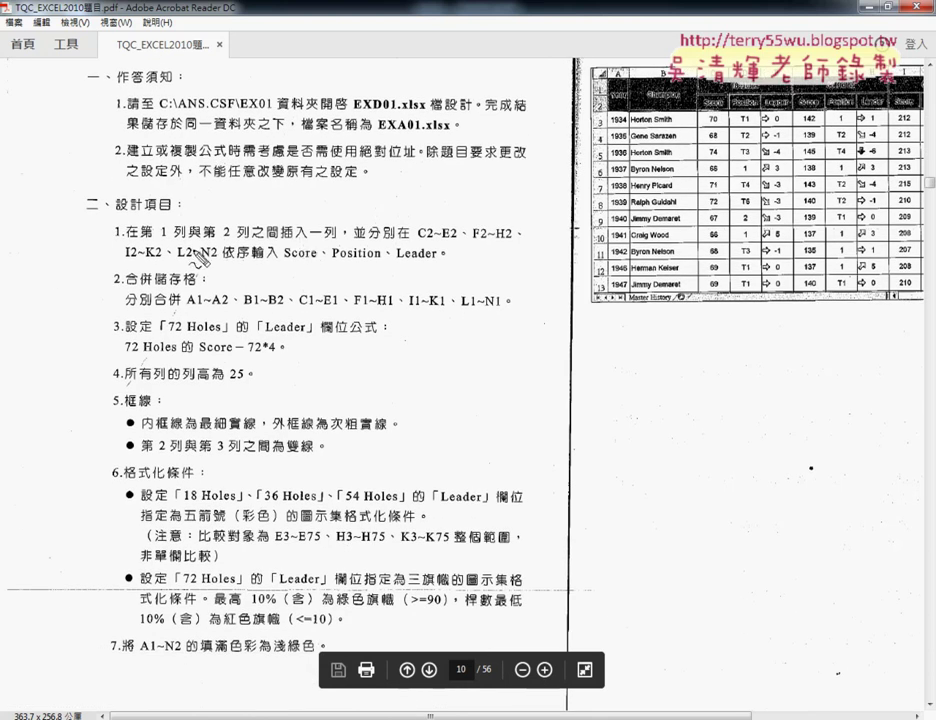
Underline items 1–2 in red pen (row insertion, Score/Position/Leader, A1~A2) and circle the sample headers.
drag(142, 240, 336, 238)
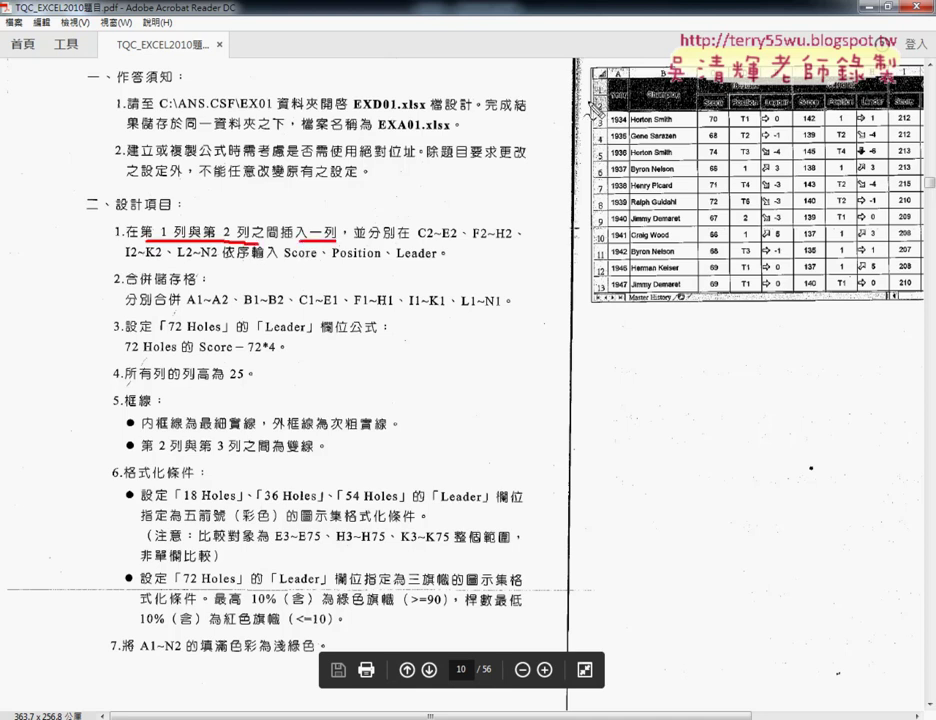
drag(584, 96, 617, 96)
mouse_move(765, 96)
mouse_down()
mouse_move(775, 112)
mouse_move(798, 108)
mouse_up()
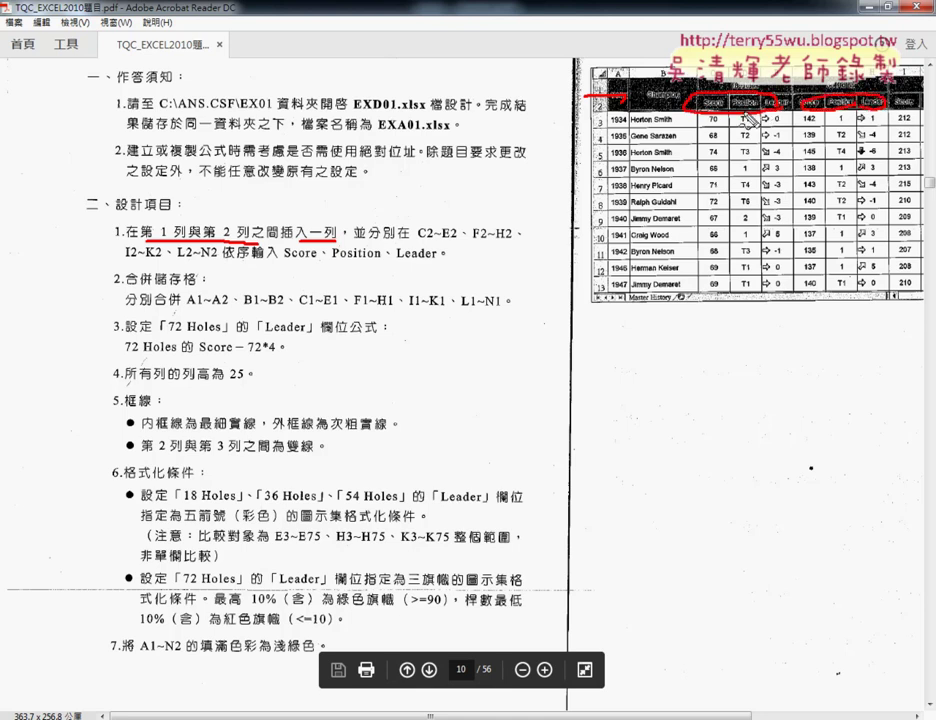
drag(421, 233, 516, 235)
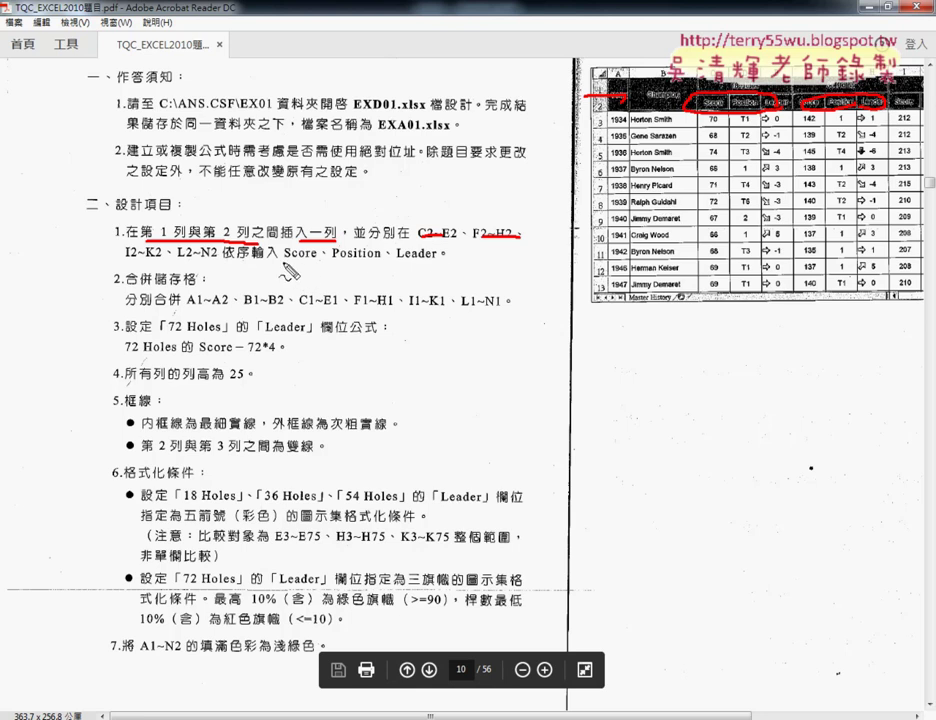
drag(285, 263, 442, 262)
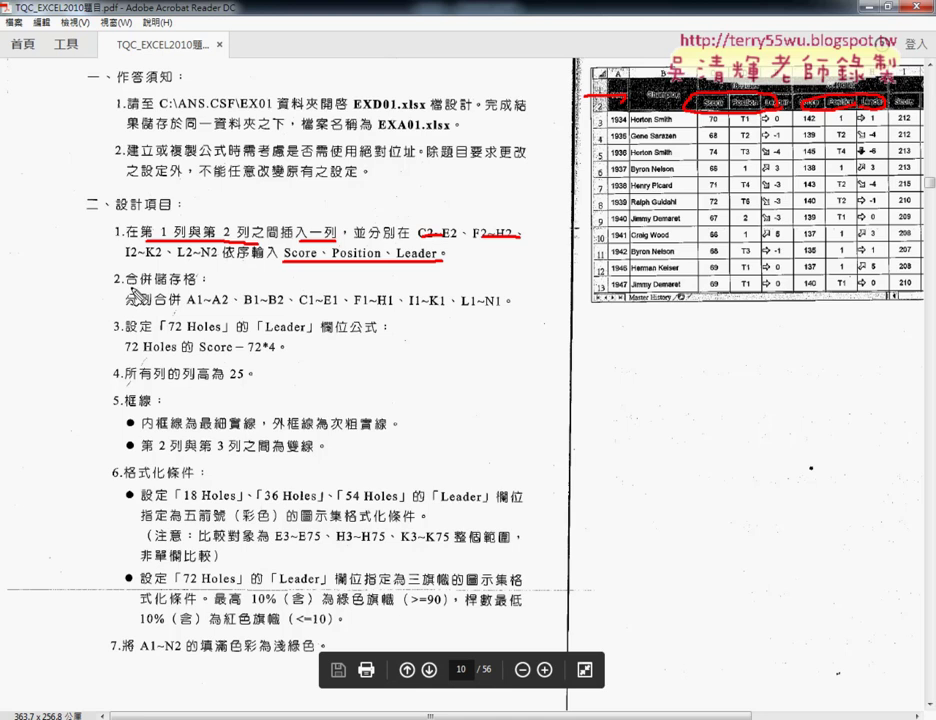
drag(128, 285, 194, 283)
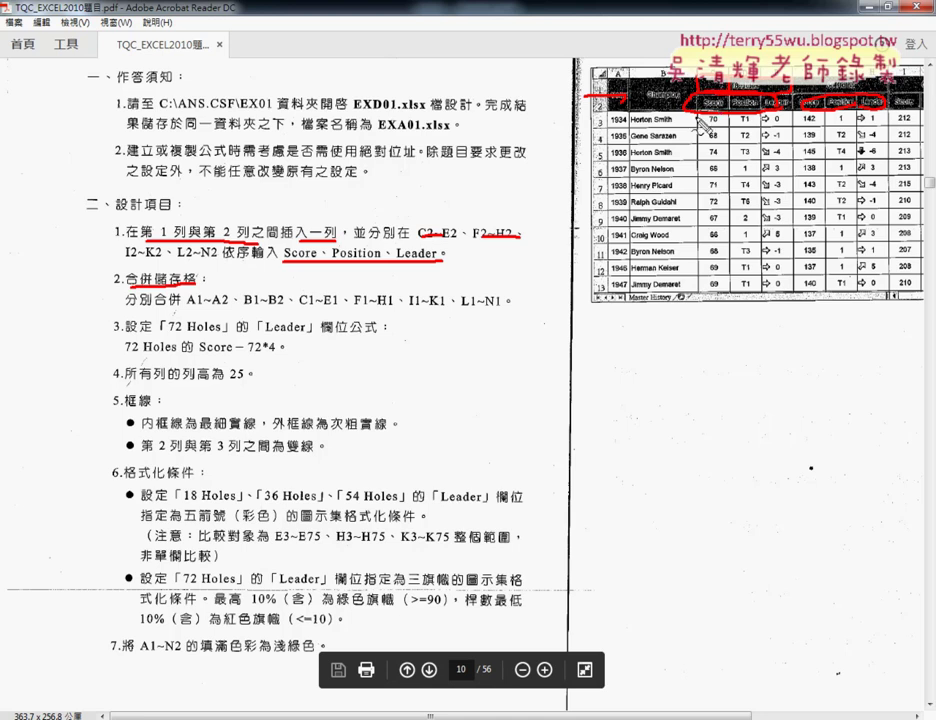
drag(187, 311, 229, 311)
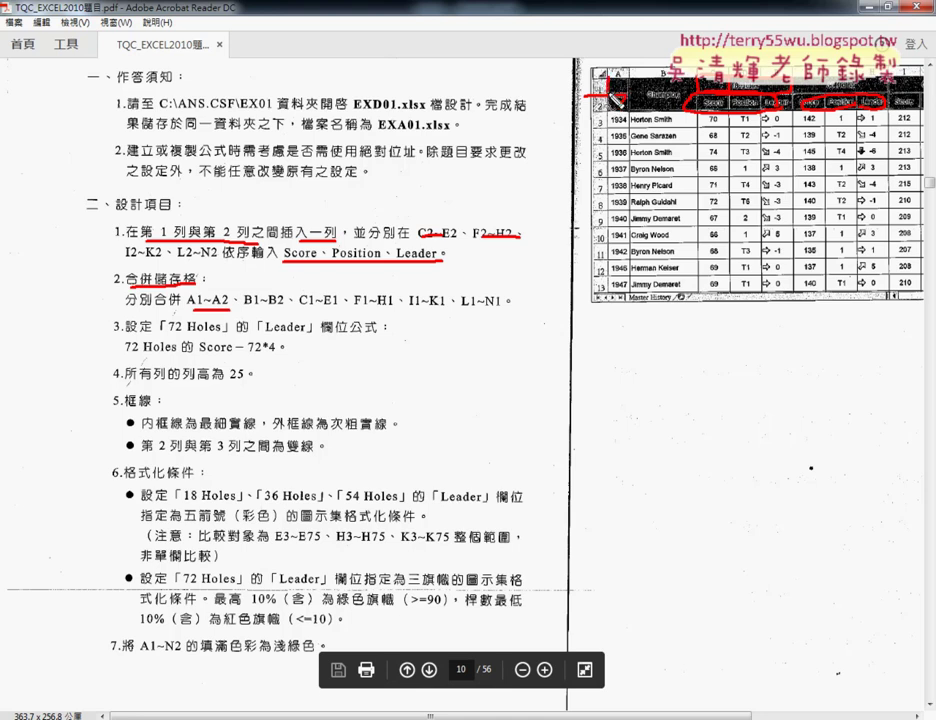
drag(617, 98, 620, 118)
Underline 72 Holes, Score, row height 25 and the thin/medium border styles in items 3–5.
drag(169, 337, 222, 337)
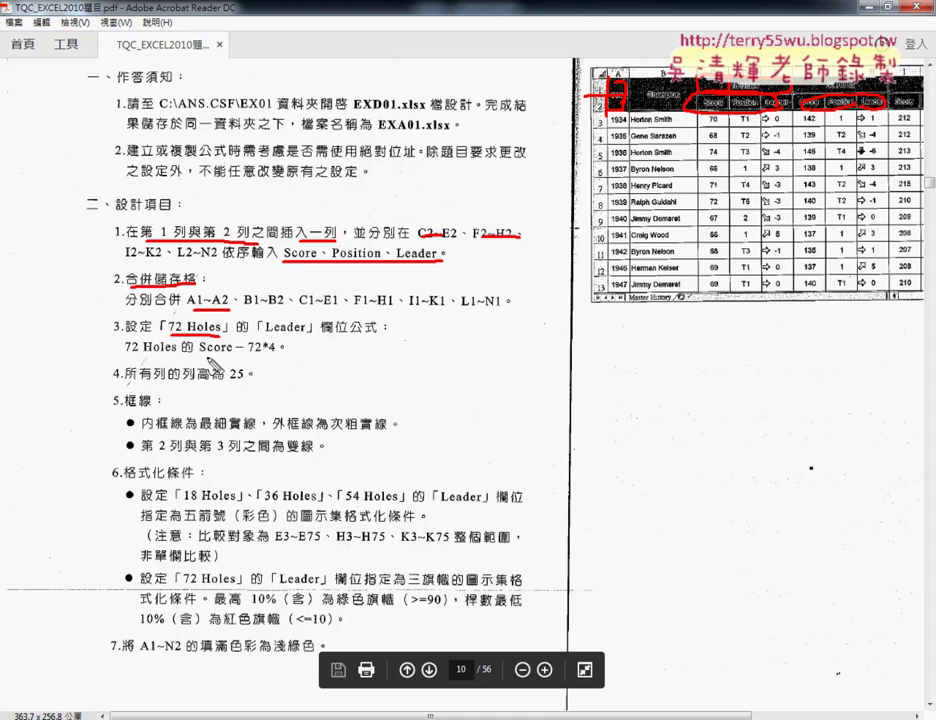
drag(199, 357, 279, 358)
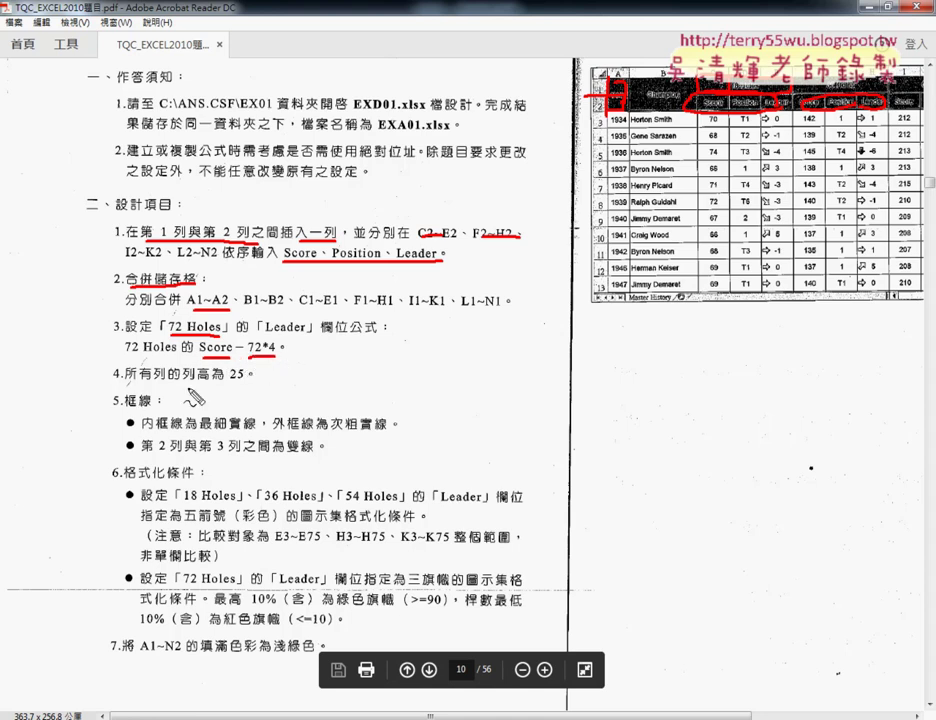
mouse_move(228, 381)
mouse_down()
mouse_move(246, 381)
mouse_move(200, 384)
mouse_up()
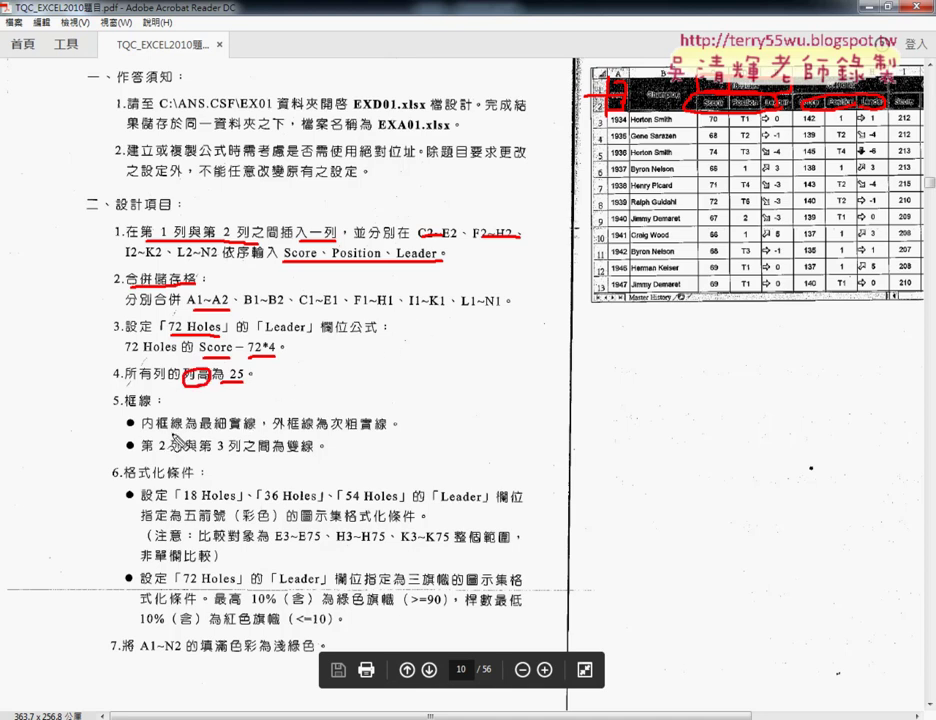
drag(126, 408, 150, 408)
drag(200, 432, 257, 432)
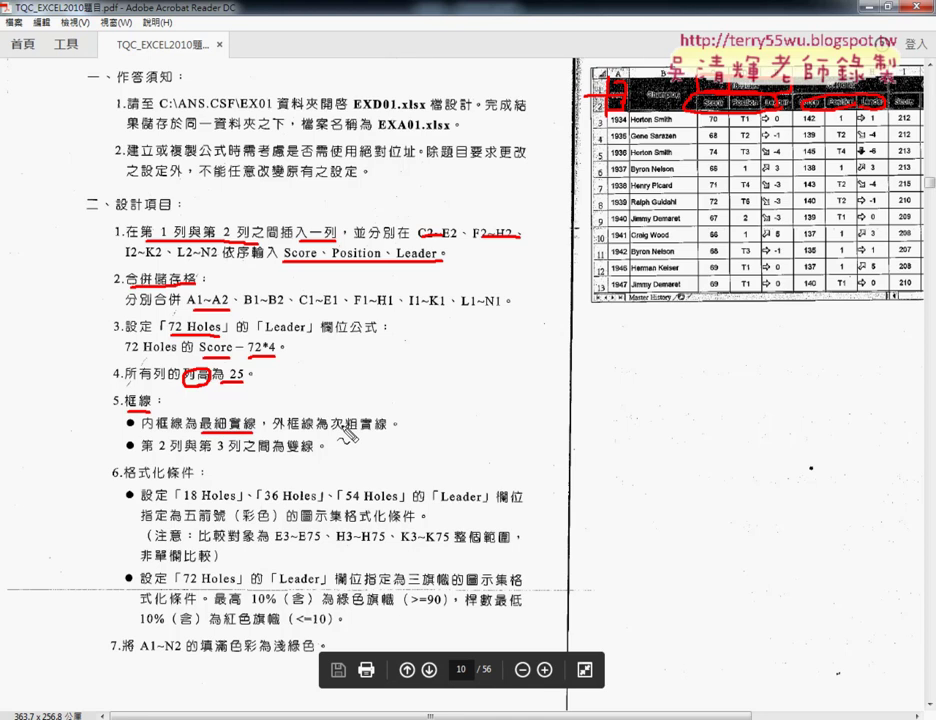
drag(333, 432, 386, 432)
Mark the double-line rule and table header area, then clear the marks and bring up EXD01.
drag(141, 452, 238, 452)
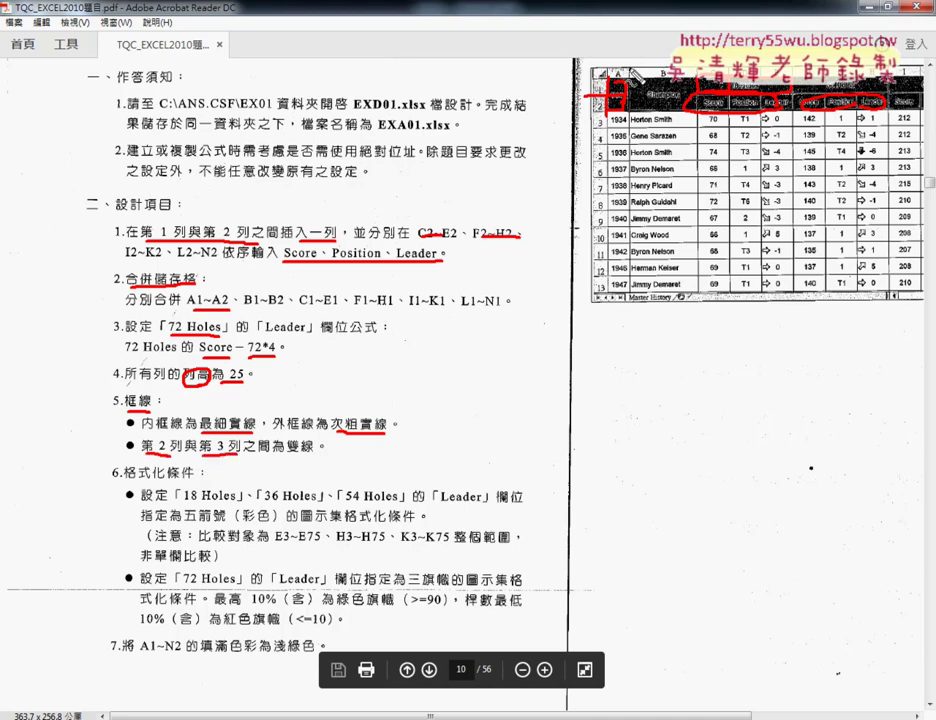
drag(627, 52, 624, 318)
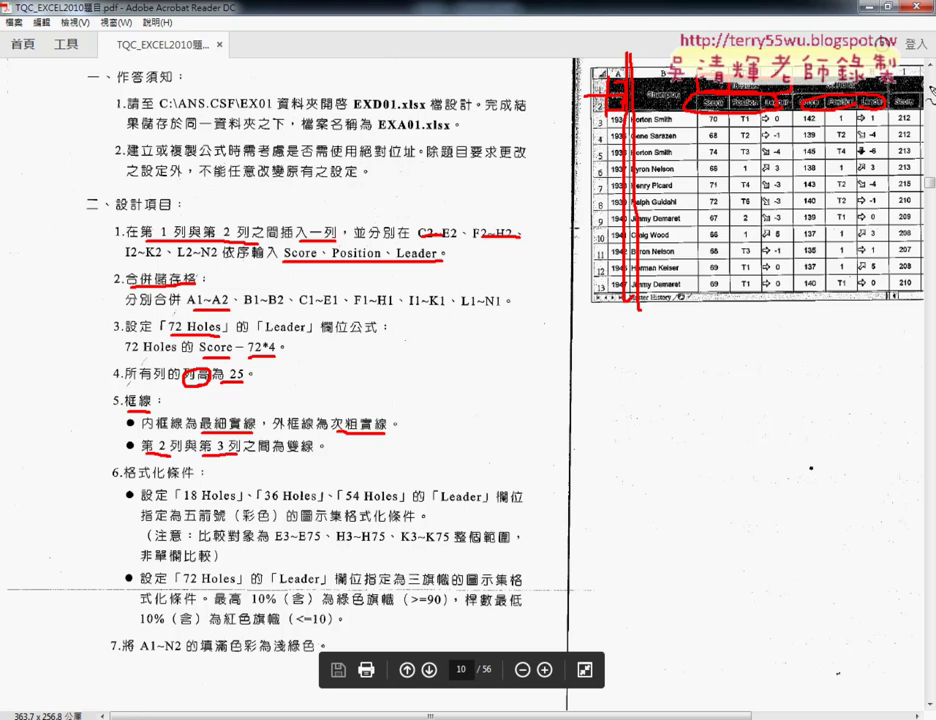
key(Escape)
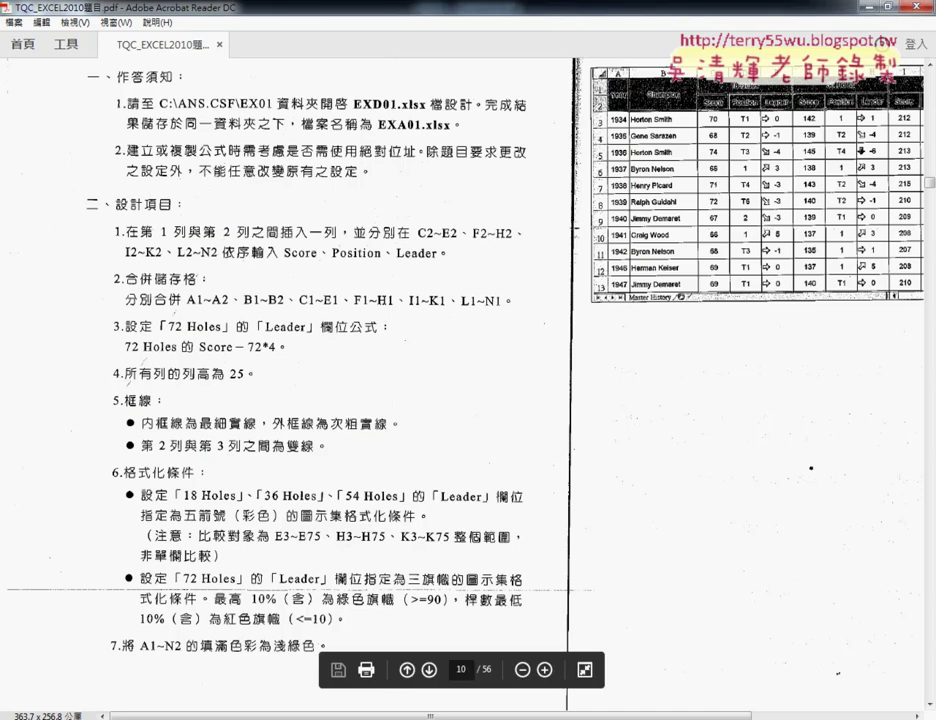
click(313, 664)
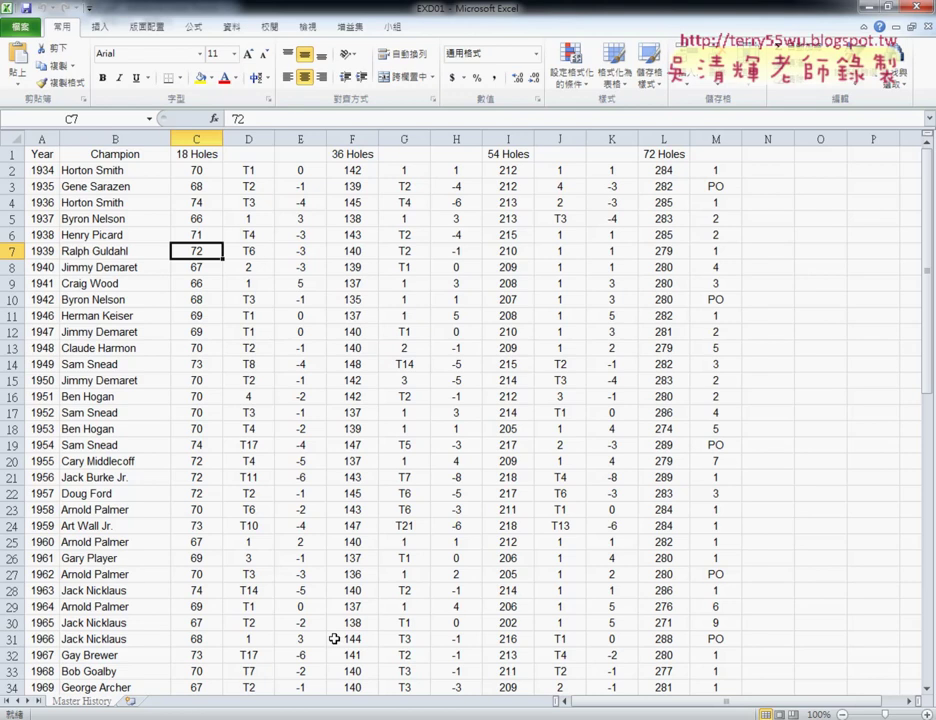
click(196, 138)
click(352, 138)
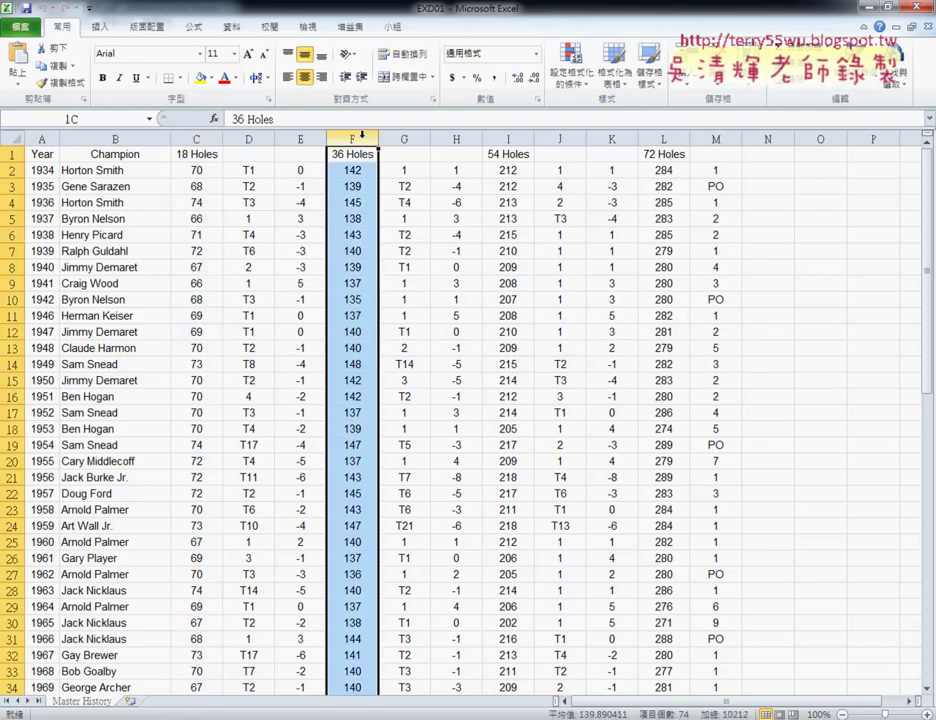
click(510, 138)
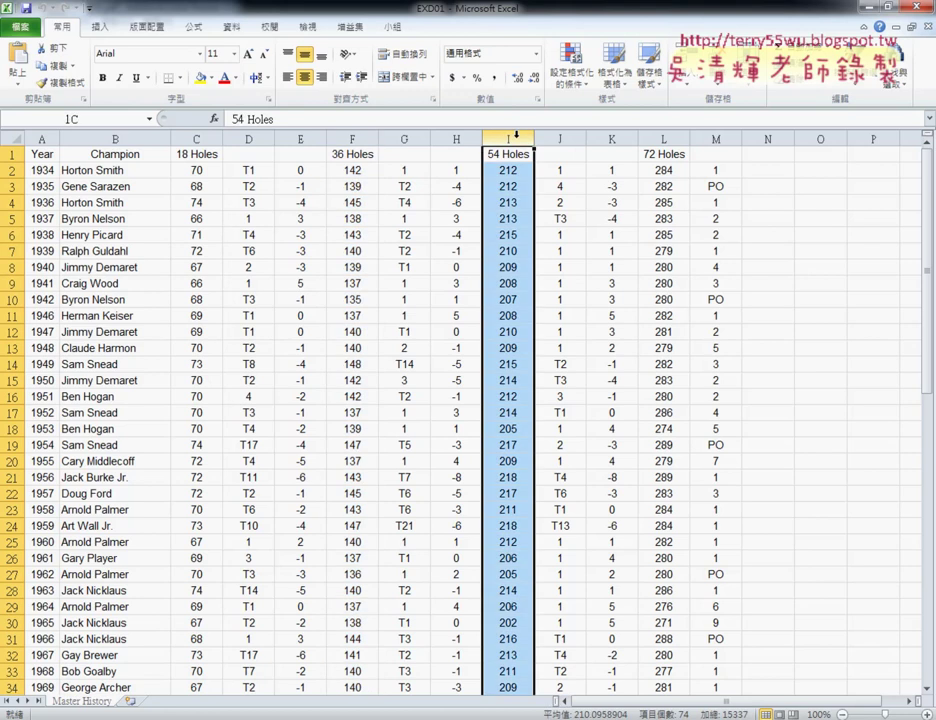
click(669, 136)
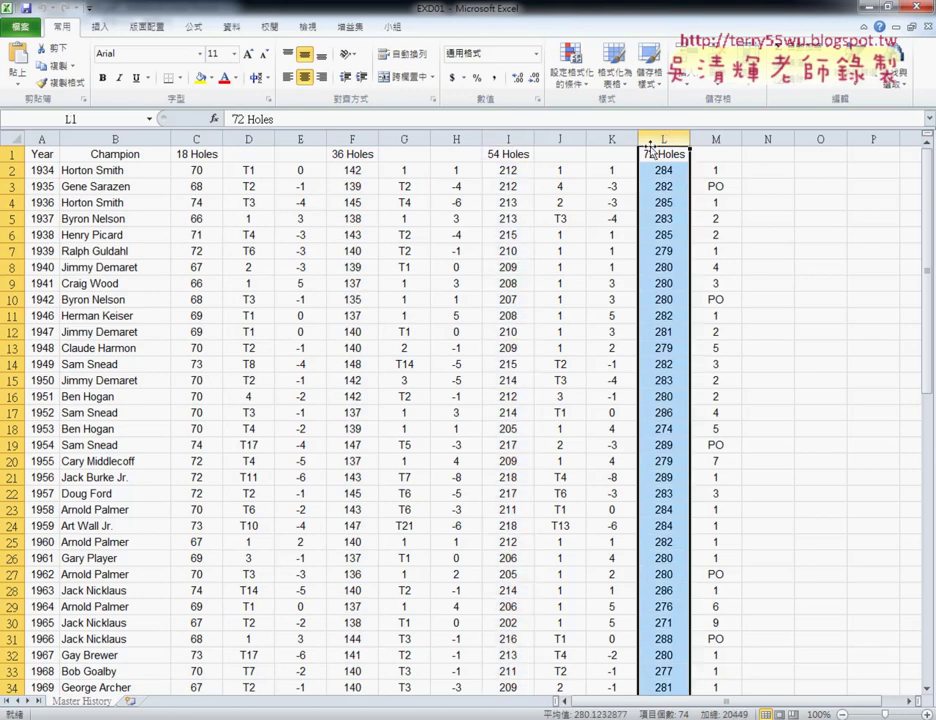
click(87, 172)
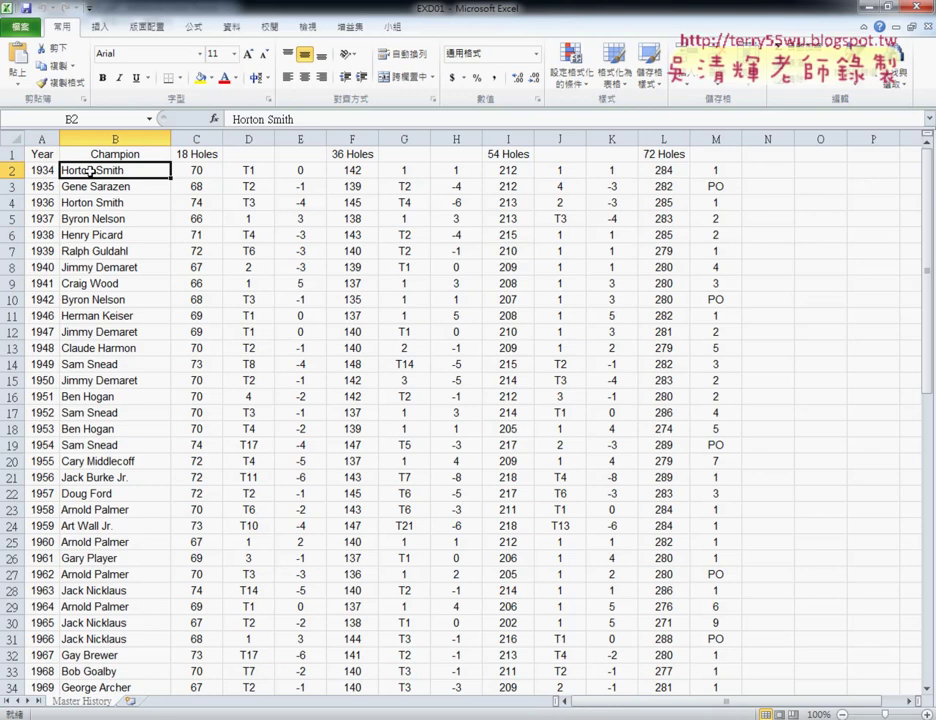
click(41, 173)
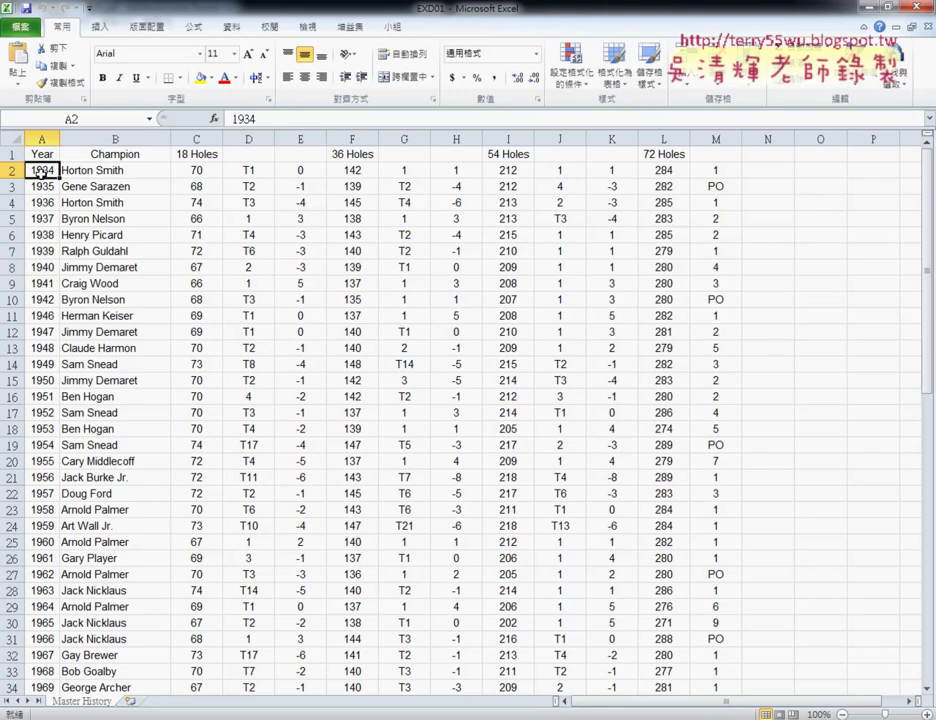
drag(41, 173, 133, 175)
click(92, 175)
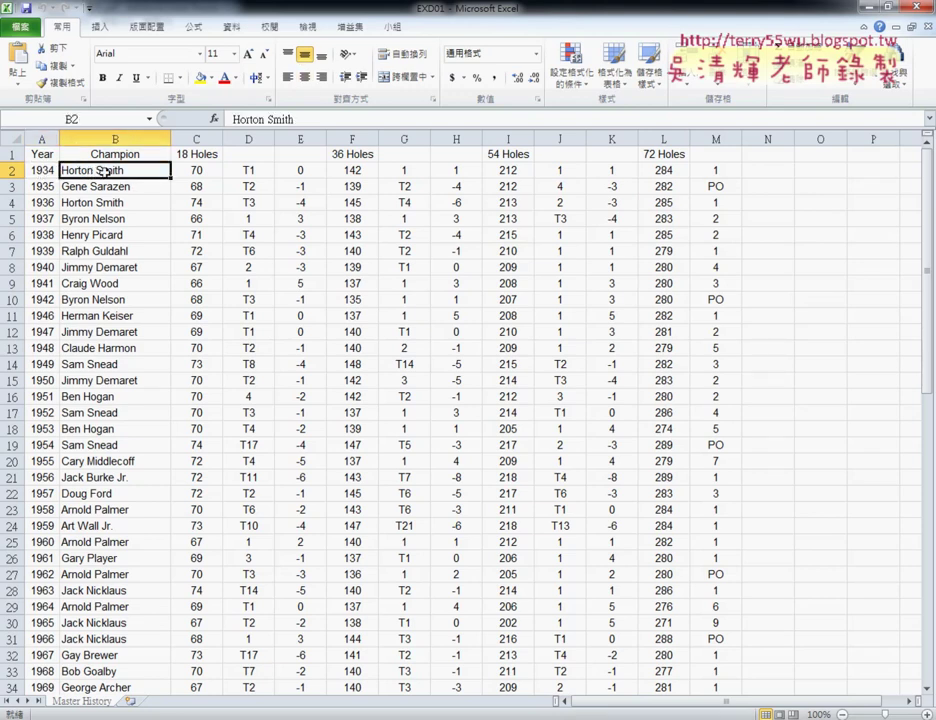
key(shift+Left)
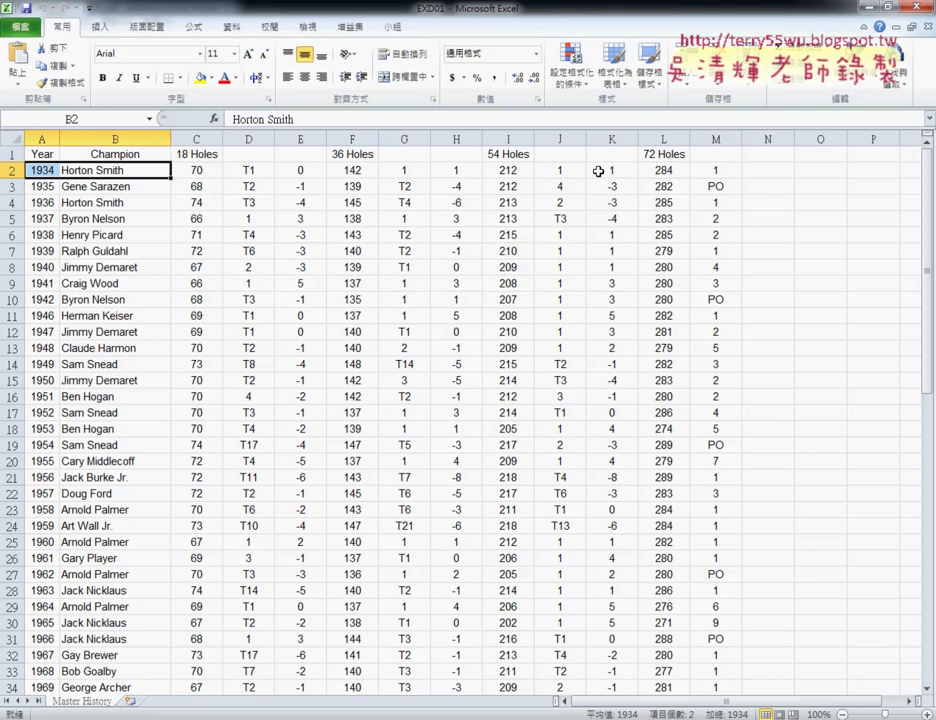
Switch to the finished 108 workbook and inspect the merged Champion and 18 Holes headers and row 3.
mouse_move(290, 666)
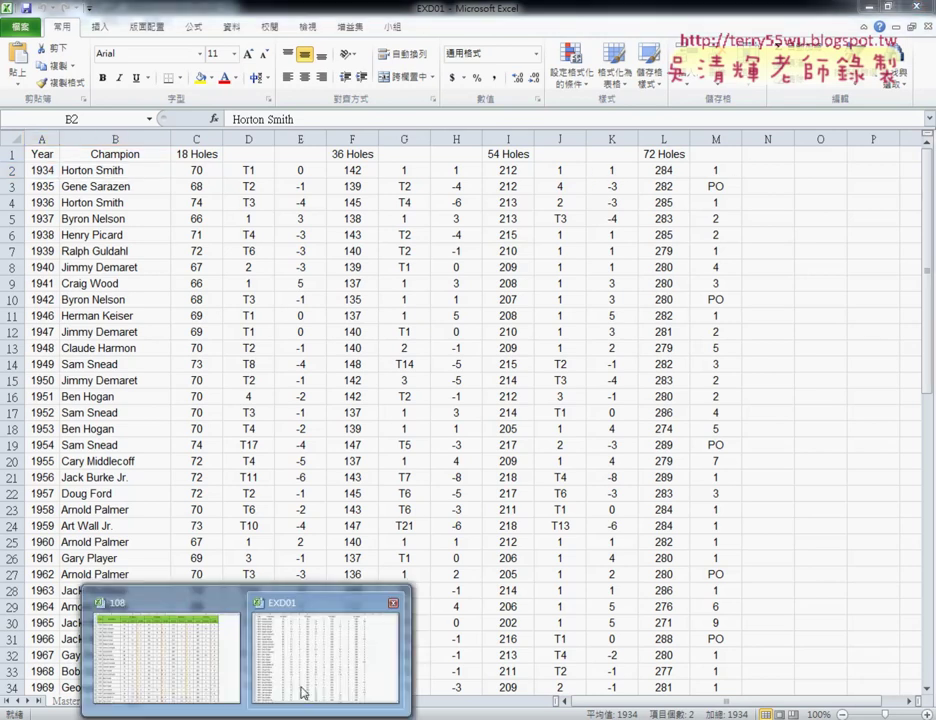
click(180, 655)
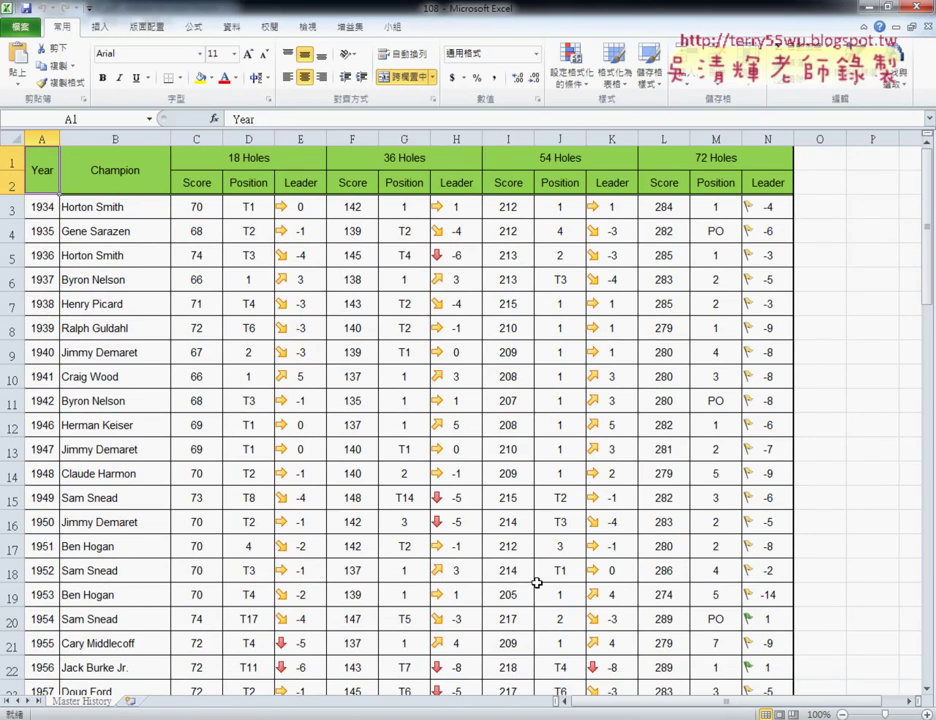
click(132, 181)
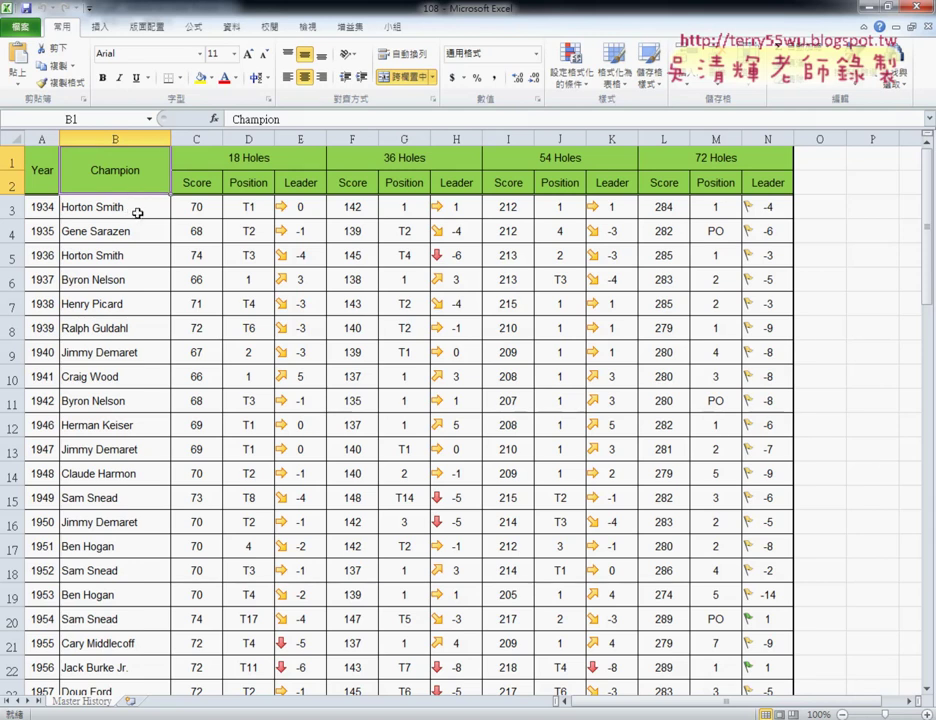
click(138, 213)
click(275, 162)
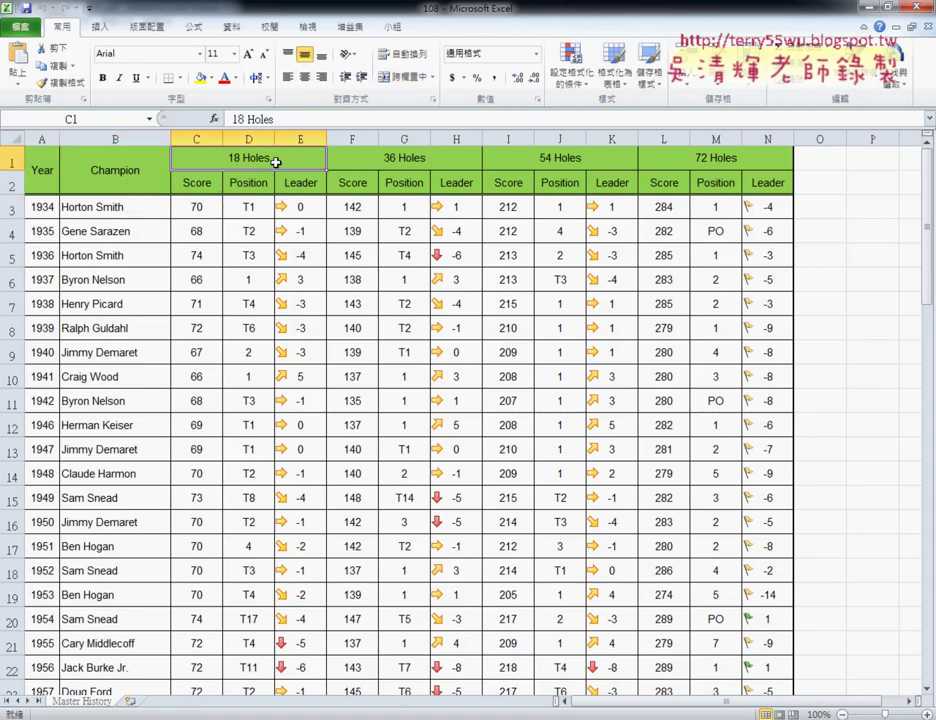
click(200, 208)
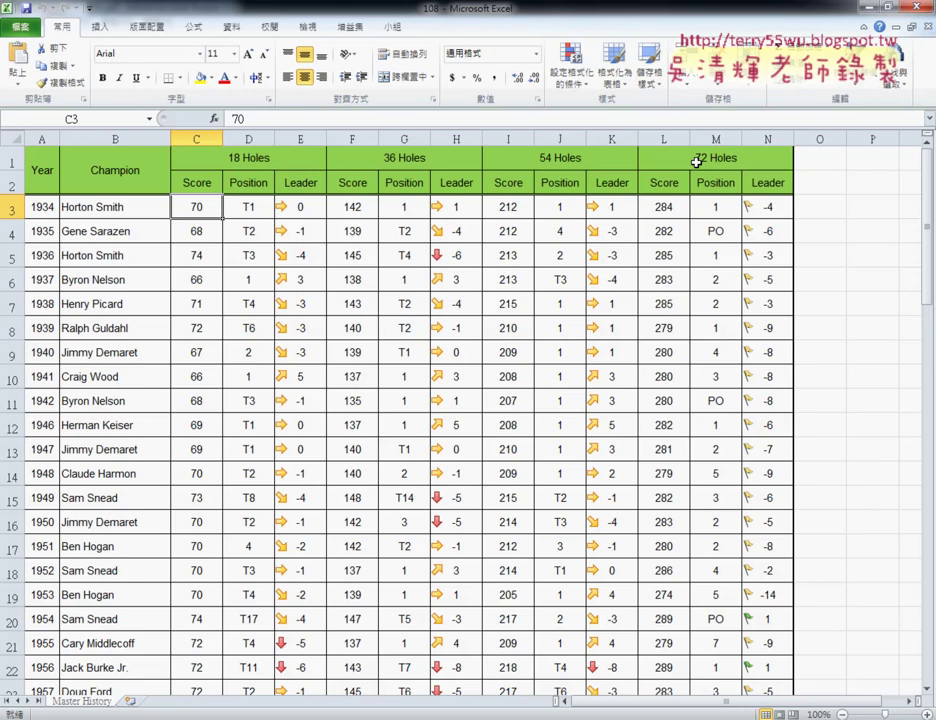
click(300, 139)
click(309, 211)
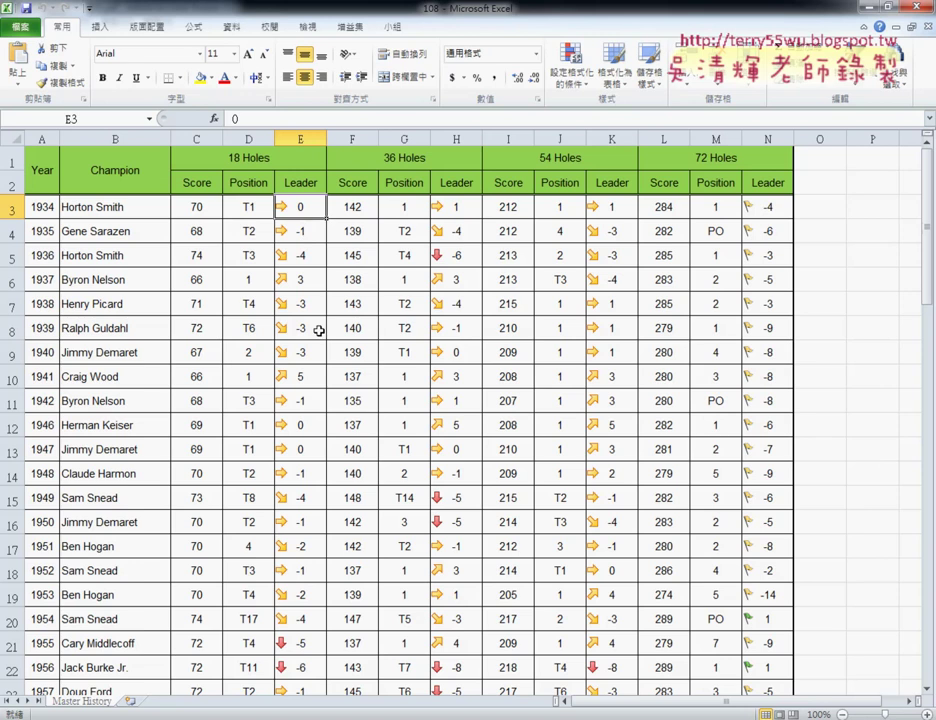
click(313, 653)
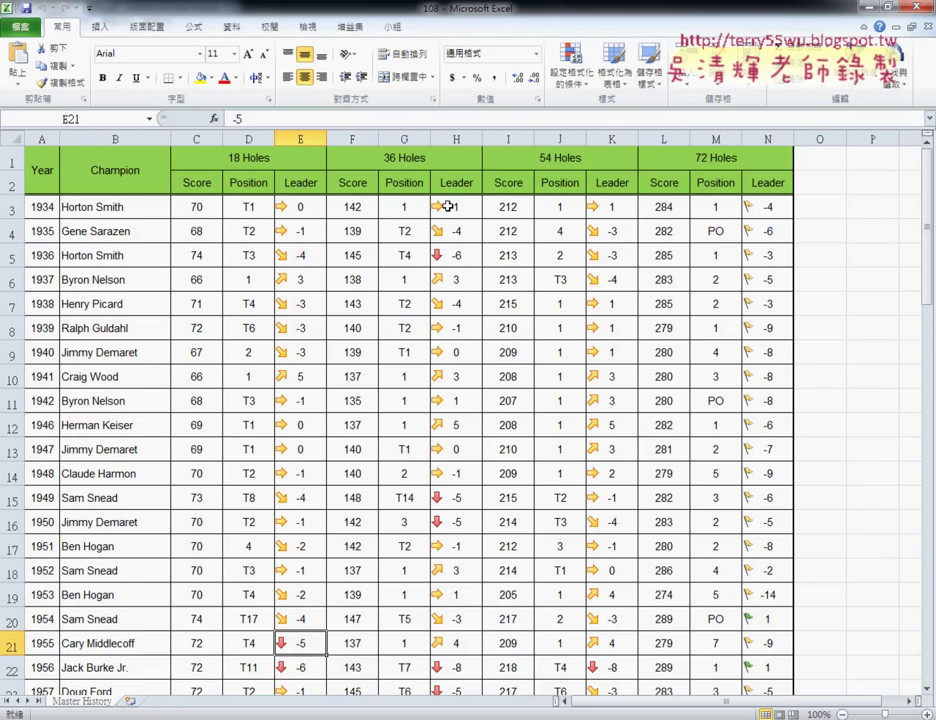
click(296, 209)
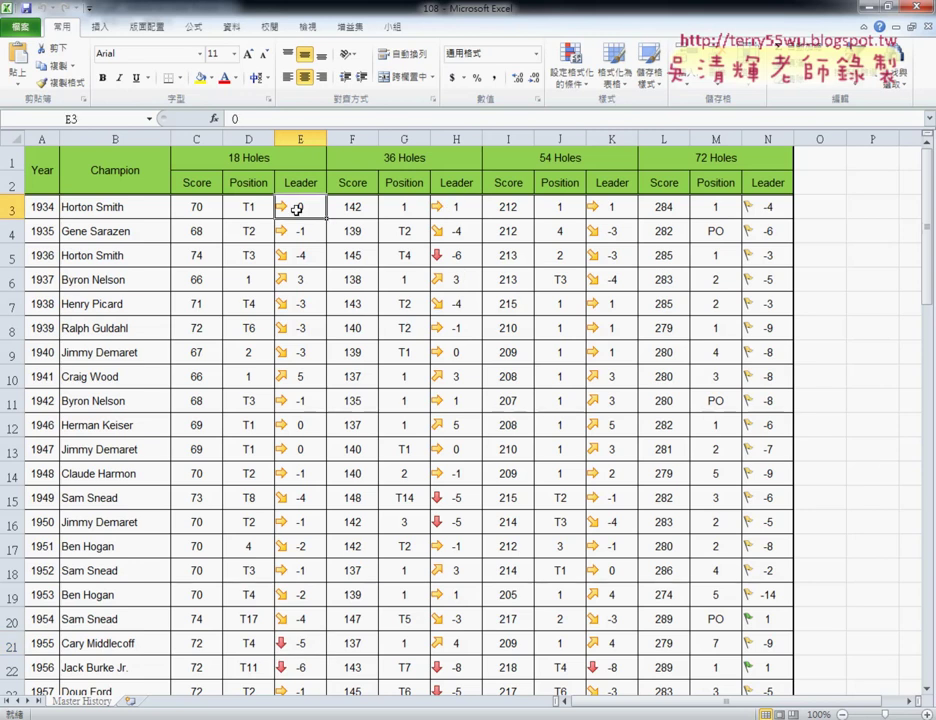
click(298, 259)
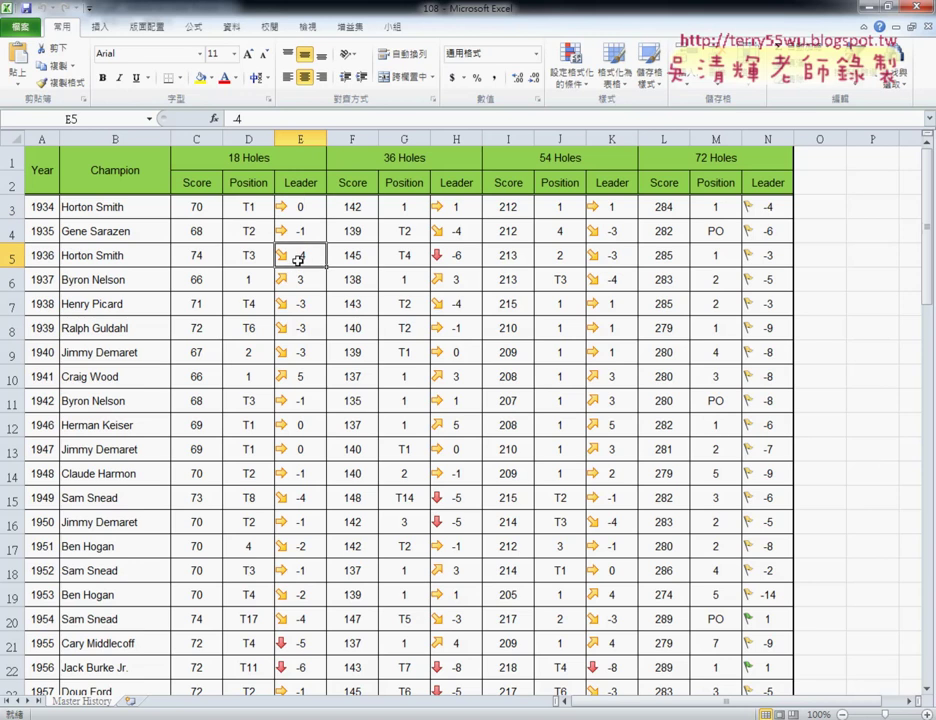
click(291, 645)
scroll(477, 641, down, 1)
scroll(512, 631, down, 5)
scroll(513, 590, down, 2)
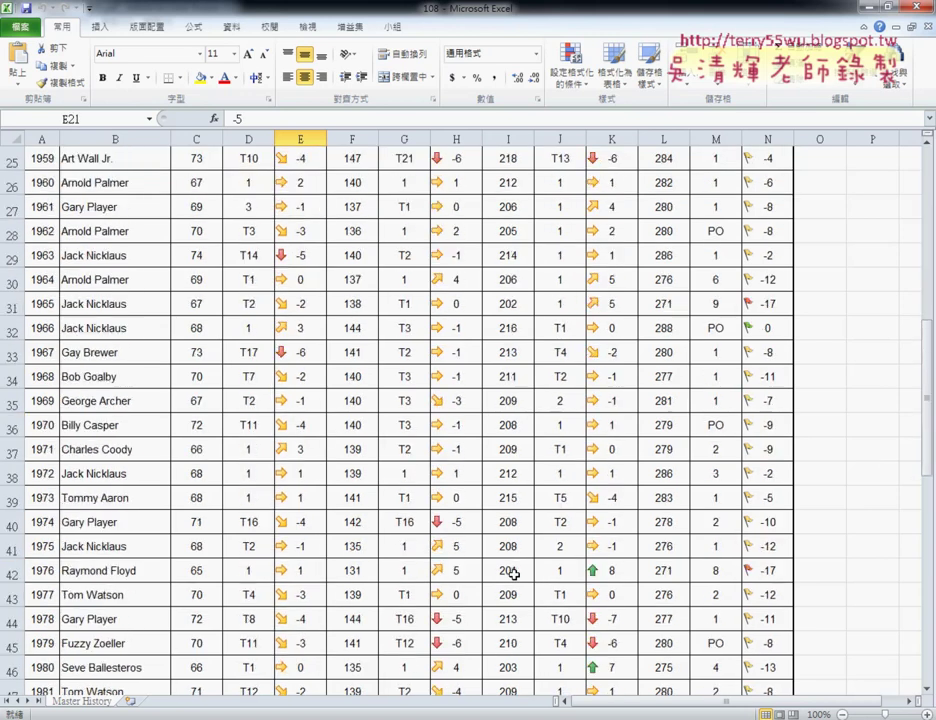
scroll(512, 572, up, 8)
click(771, 207)
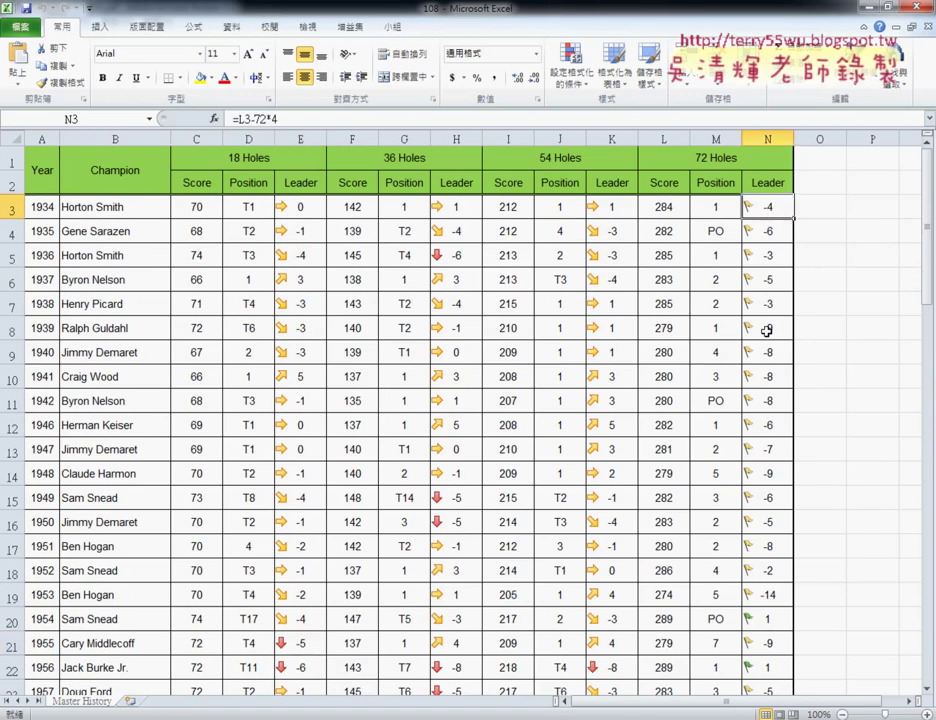
click(283, 214)
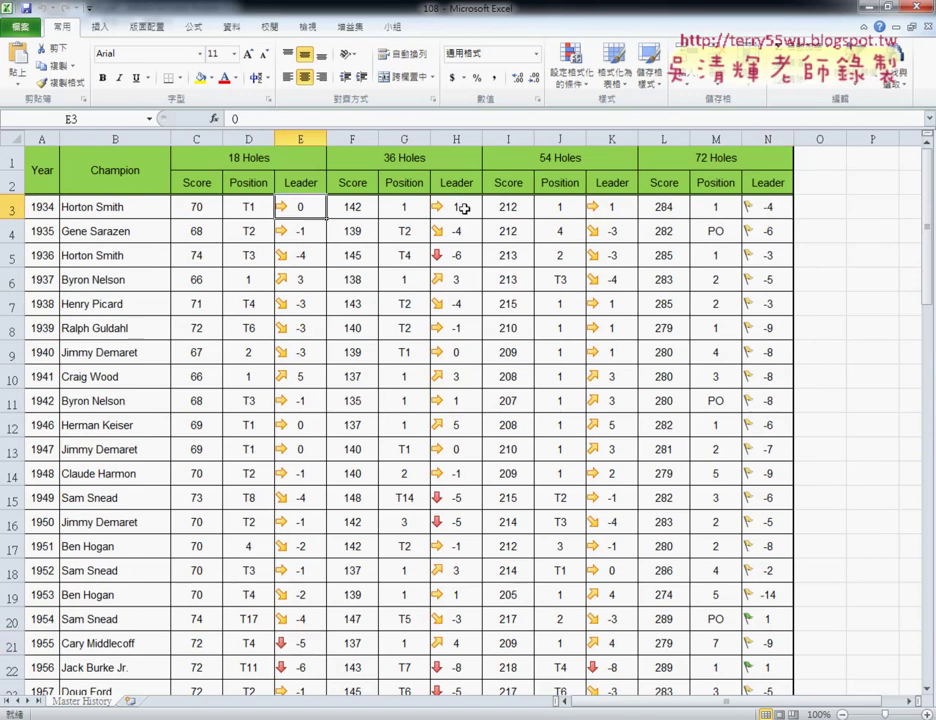
click(459, 208)
click(609, 211)
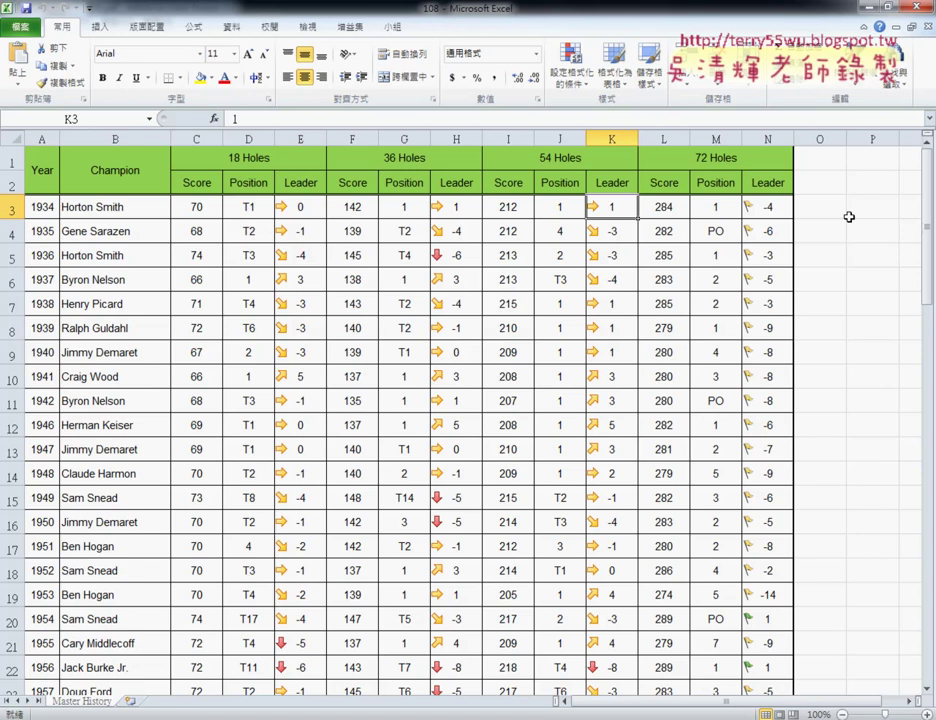
click(772, 139)
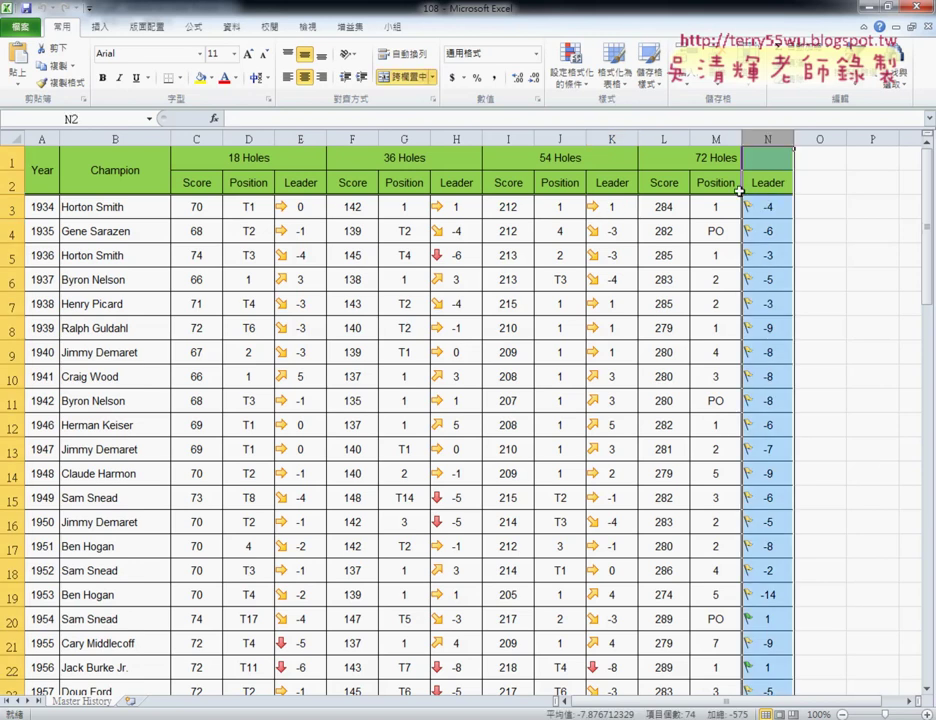
click(783, 205)
scroll(815, 217, down, 3)
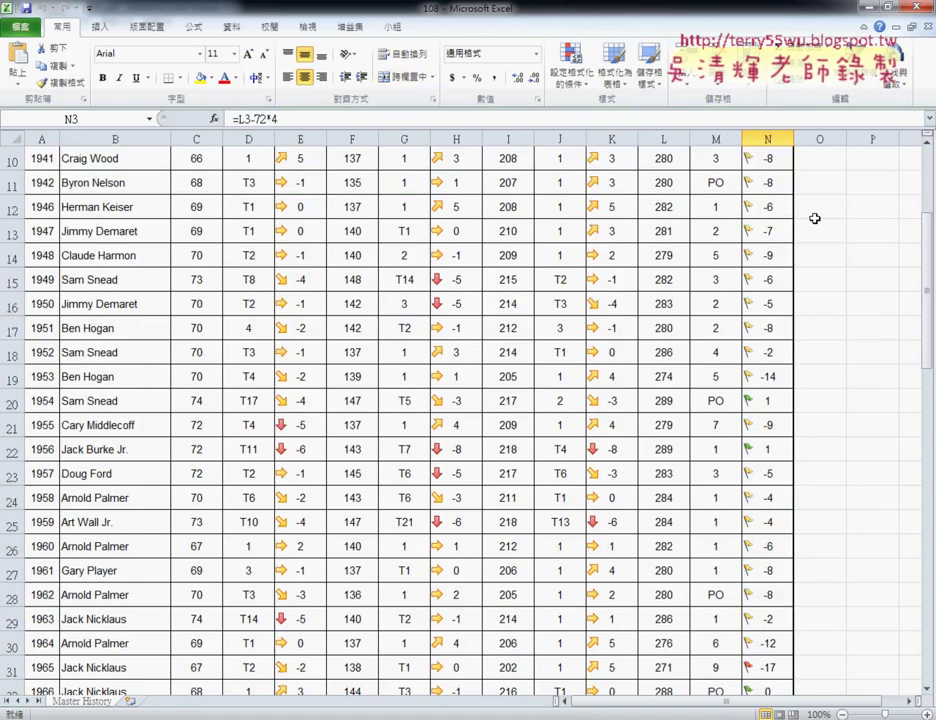
scroll(815, 217, down, 3)
scroll(815, 217, up, 6)
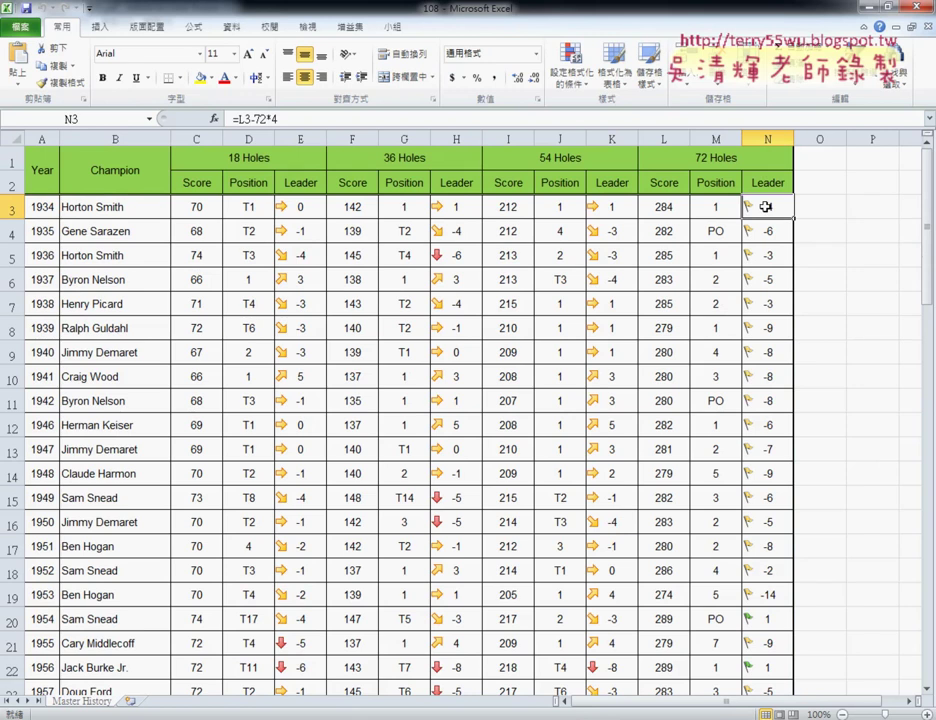
click(763, 619)
scroll(844, 593, down, 2)
click(774, 527)
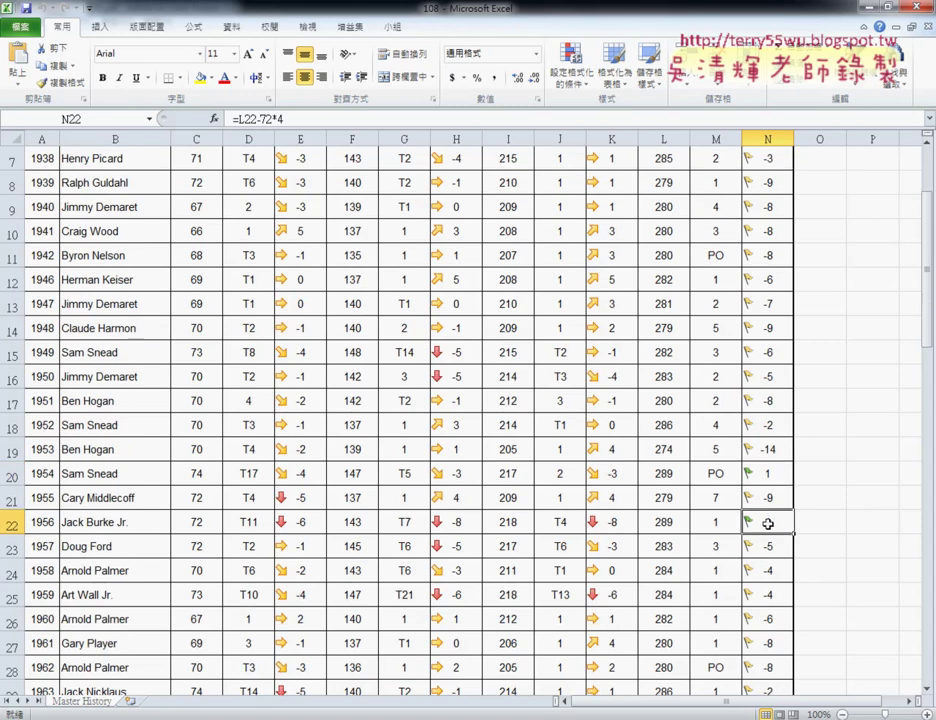
scroll(774, 528, down, 6)
click(773, 306)
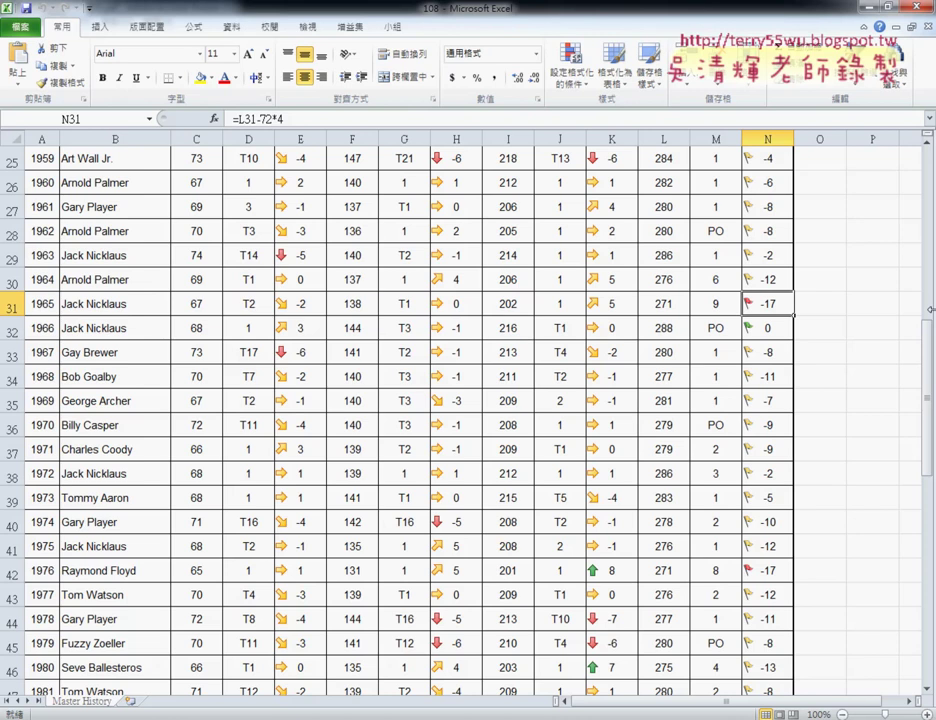
scroll(929, 309, up, 8)
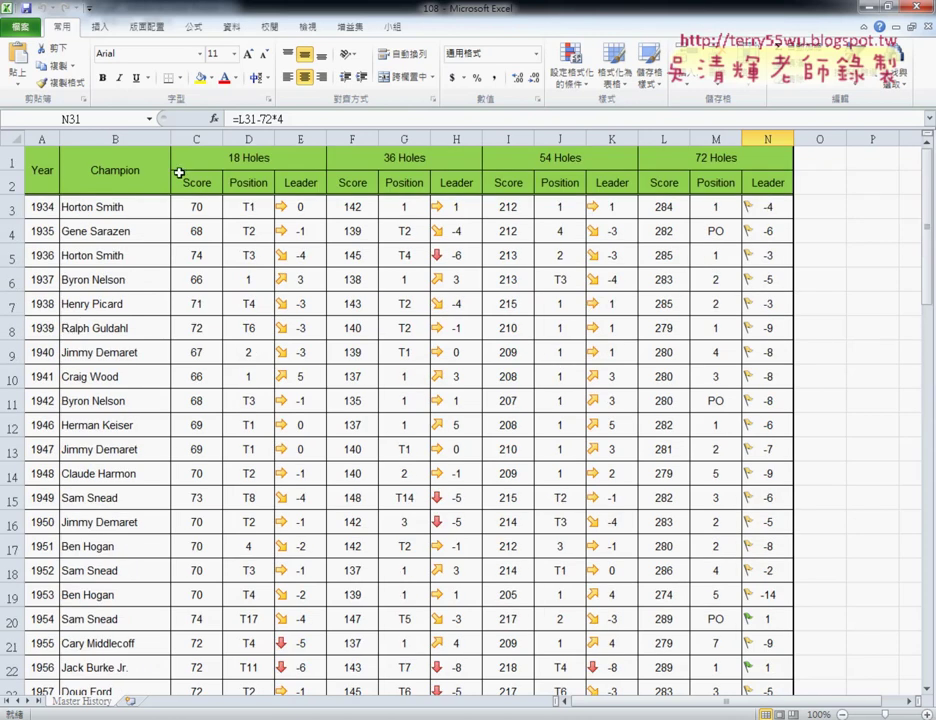
click(222, 163)
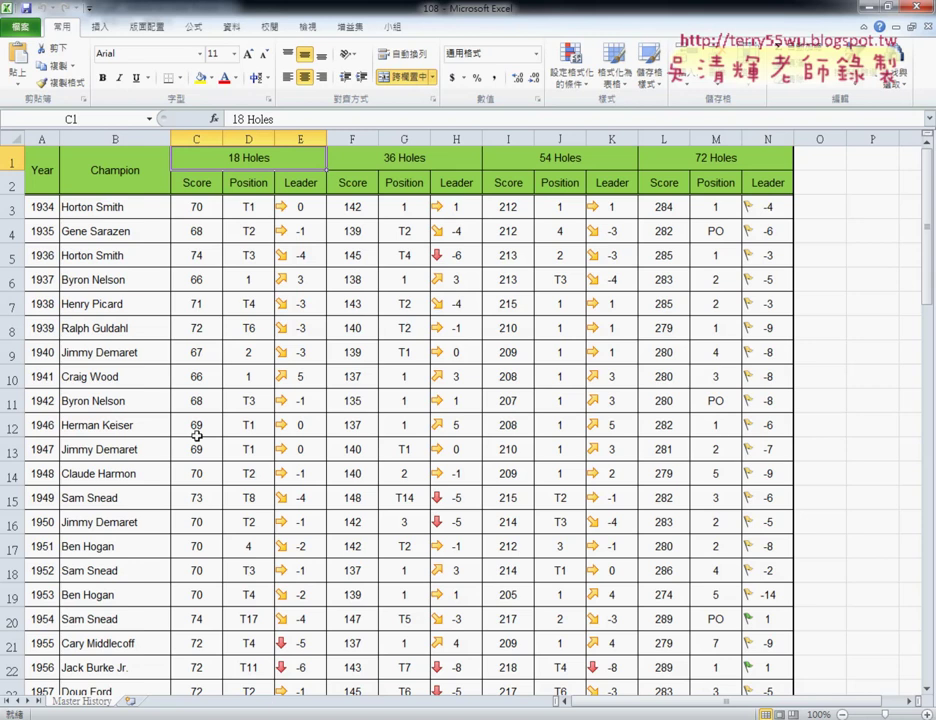
click(44, 173)
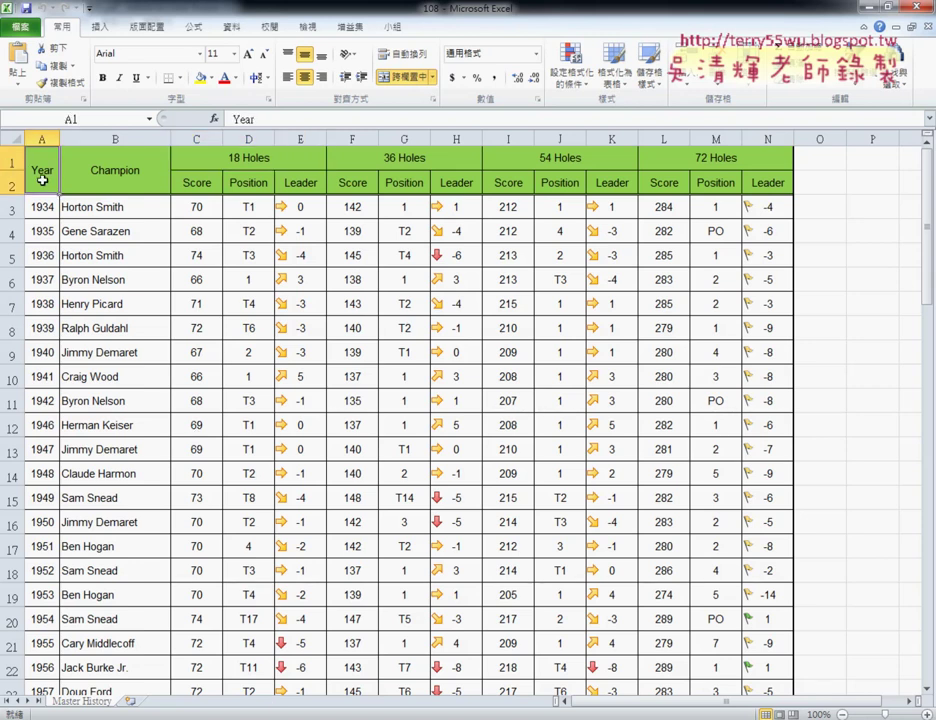
mouse_move(197, 653)
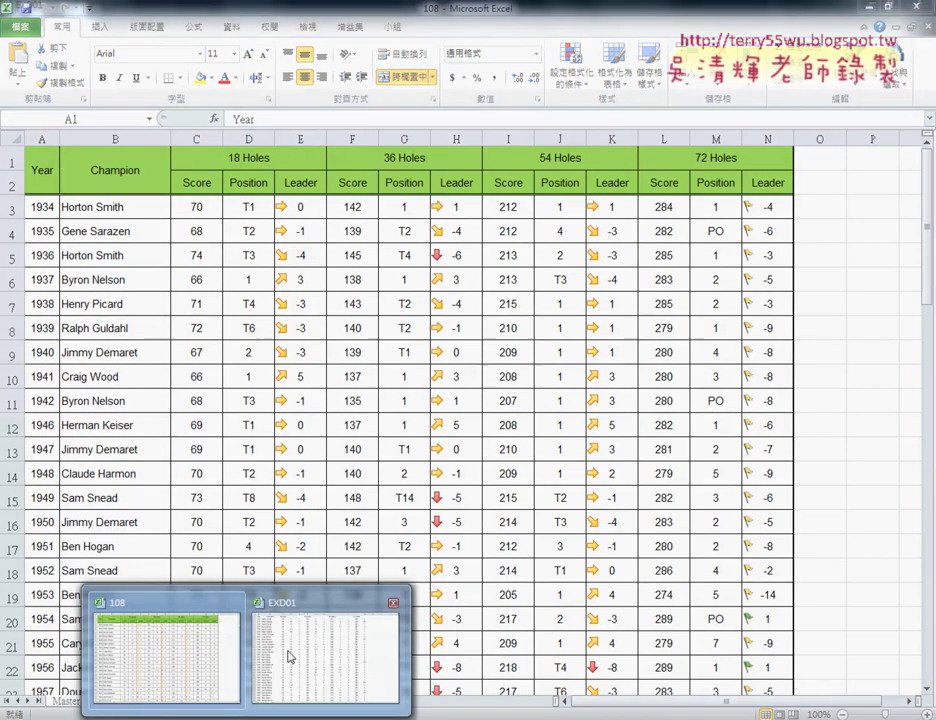
In EXD01, merge and centre 18 Holes across C1:E1, then return to the instructions PDF.
click(288, 658)
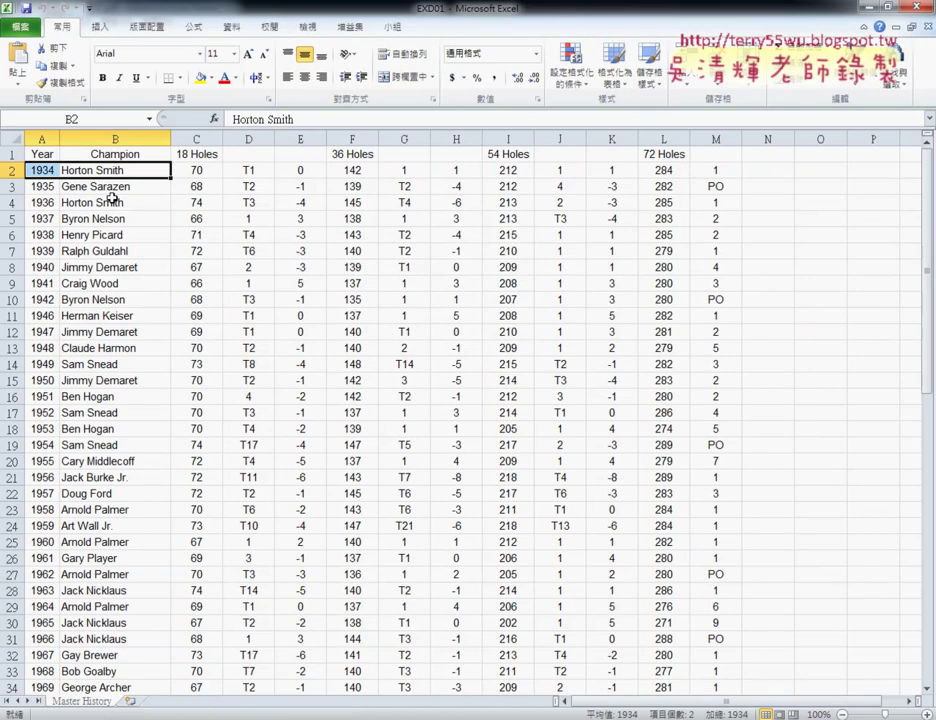
click(45, 156)
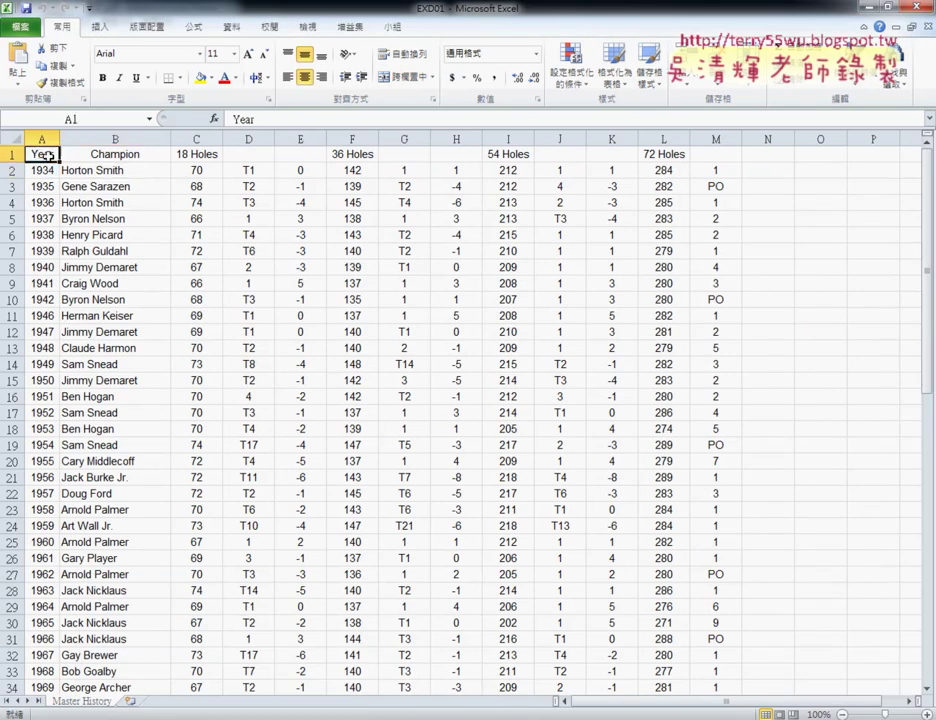
drag(188, 154, 300, 154)
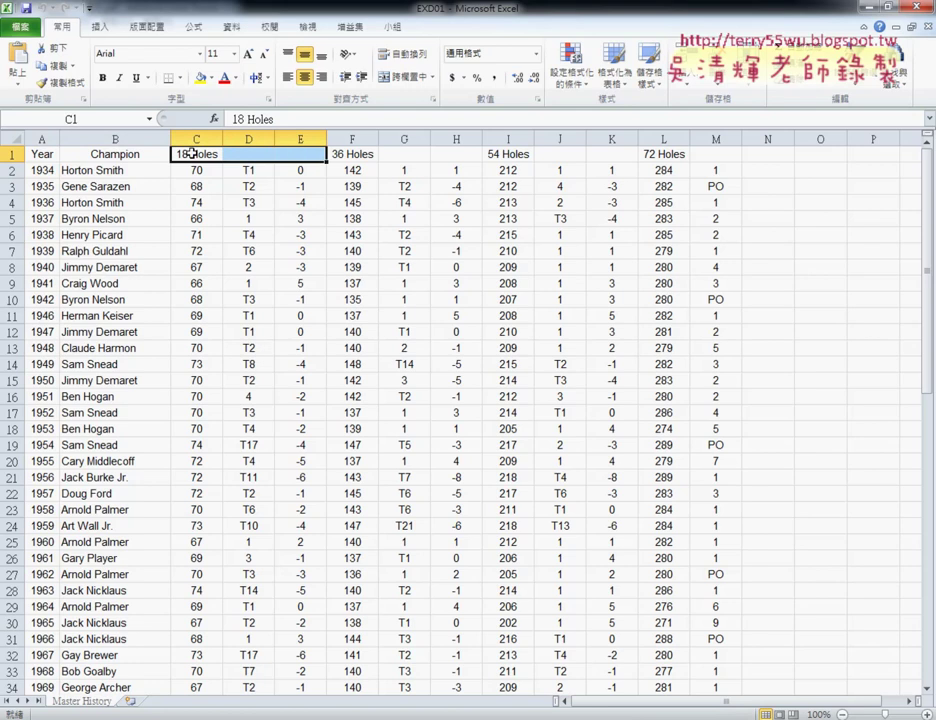
drag(190, 153, 303, 154)
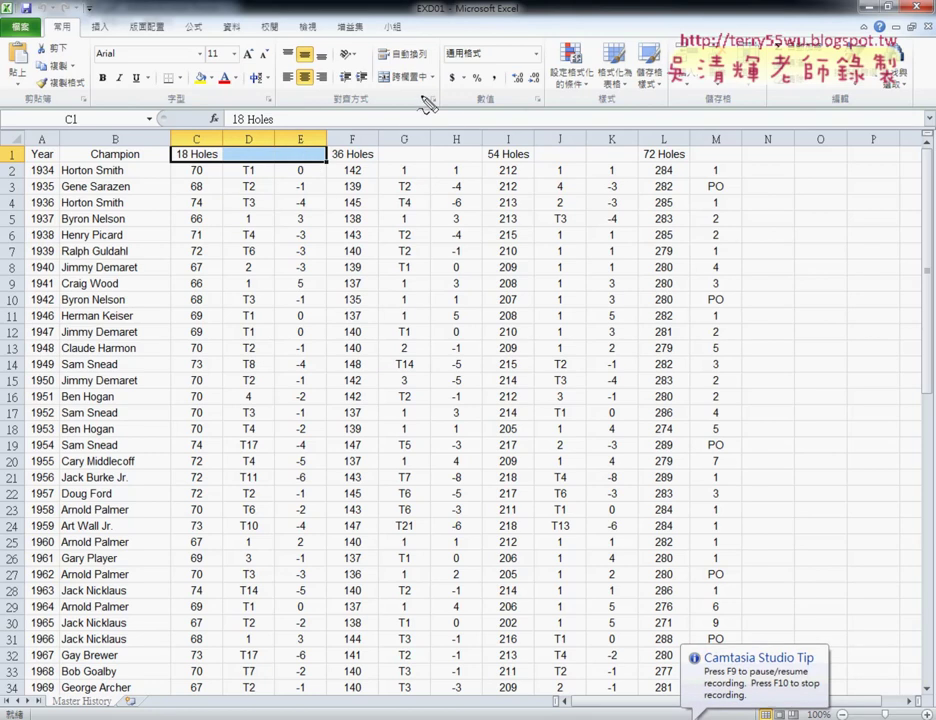
drag(428, 96, 420, 68)
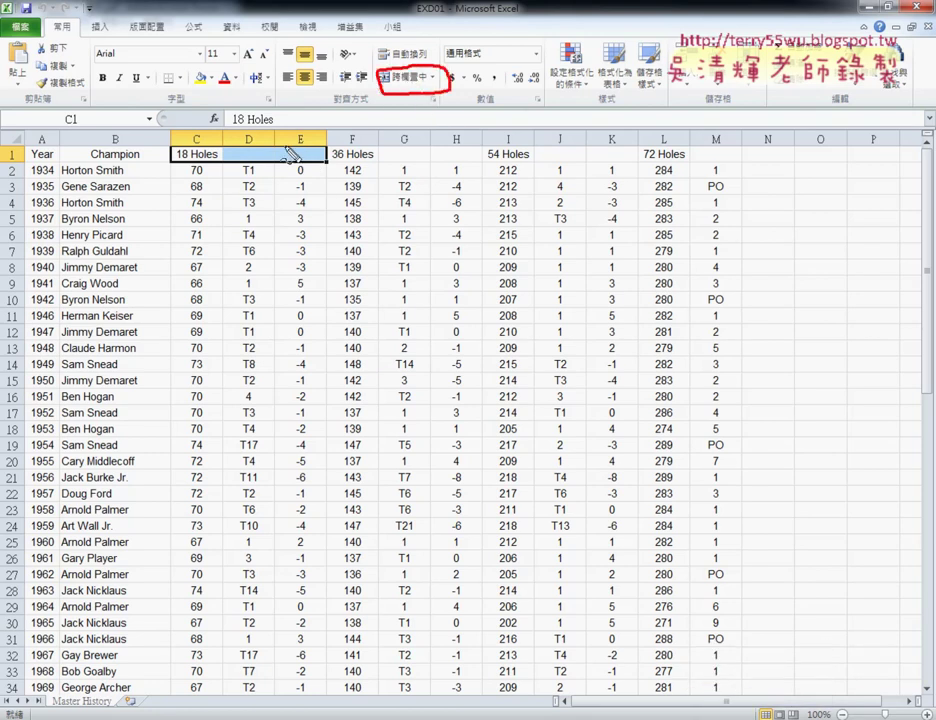
drag(285, 146, 380, 80)
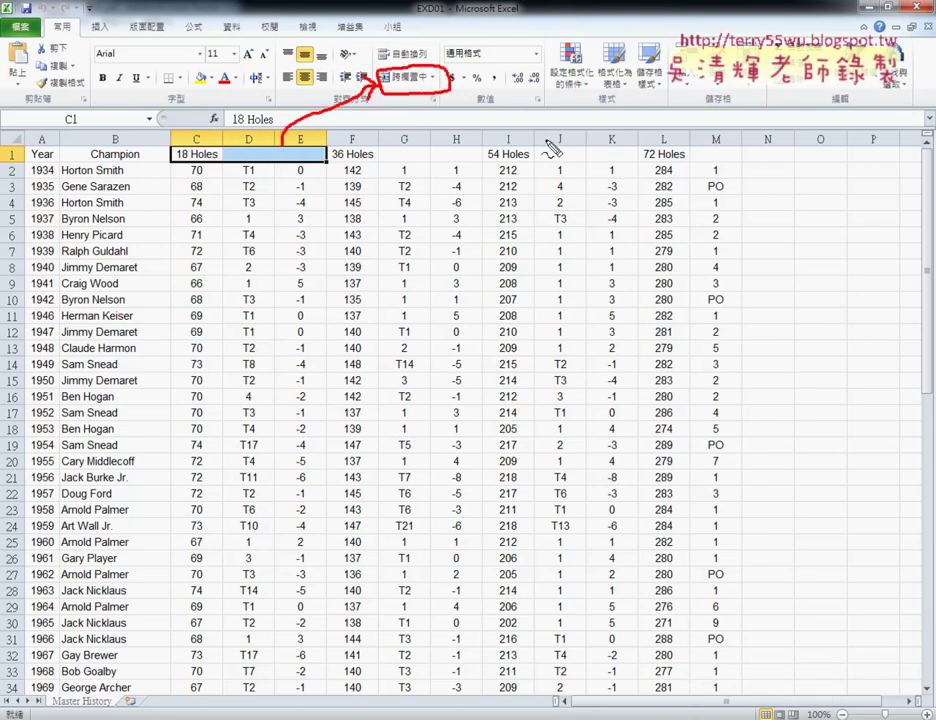
key(Escape)
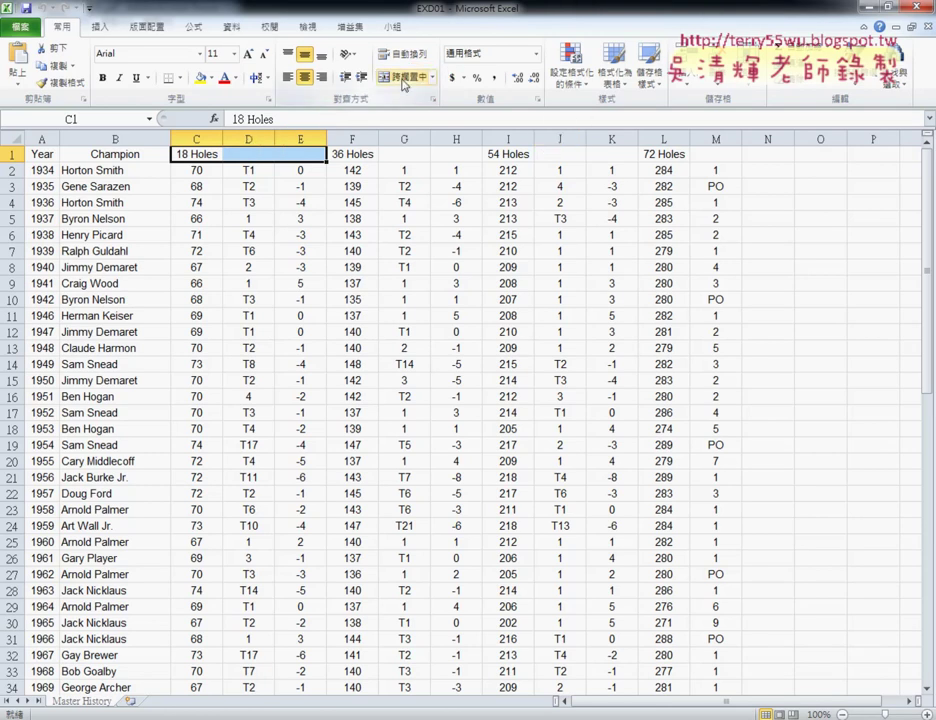
drag(192, 152, 297, 152)
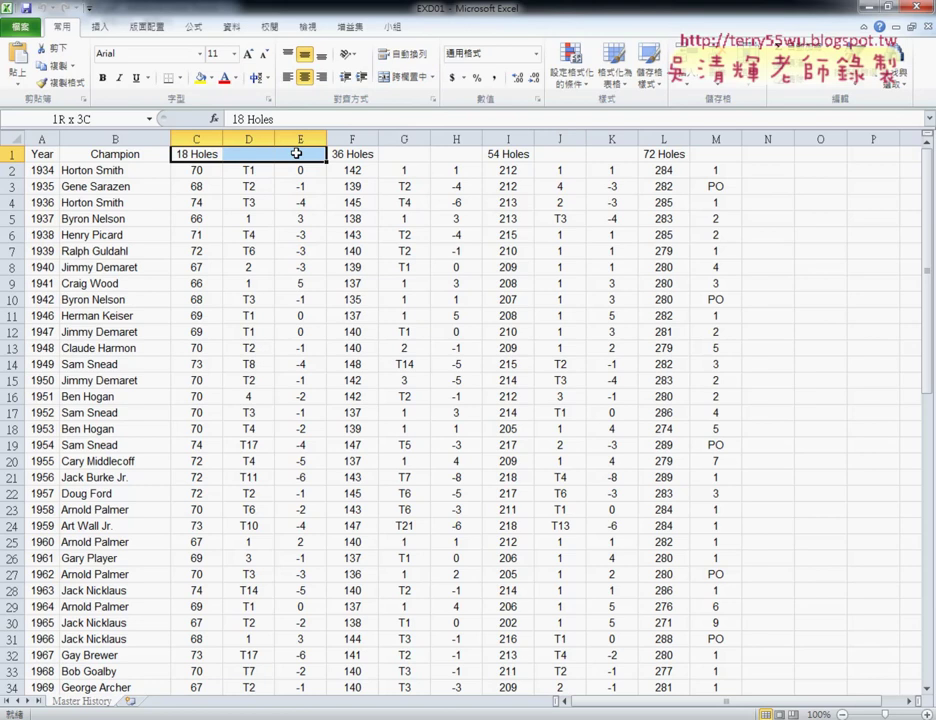
click(399, 87)
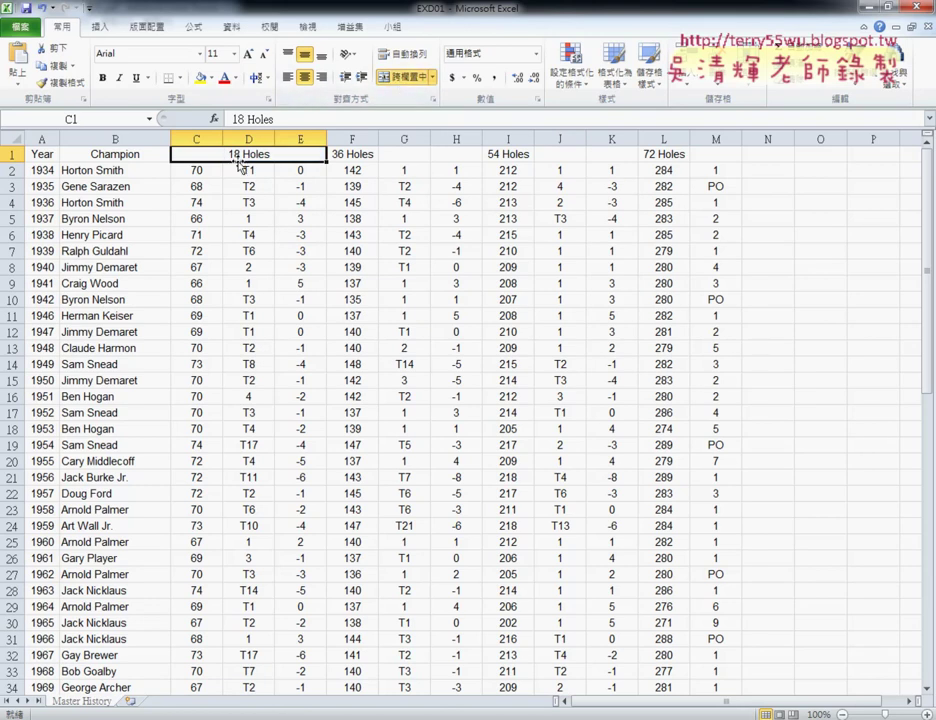
key(alt+Tab)
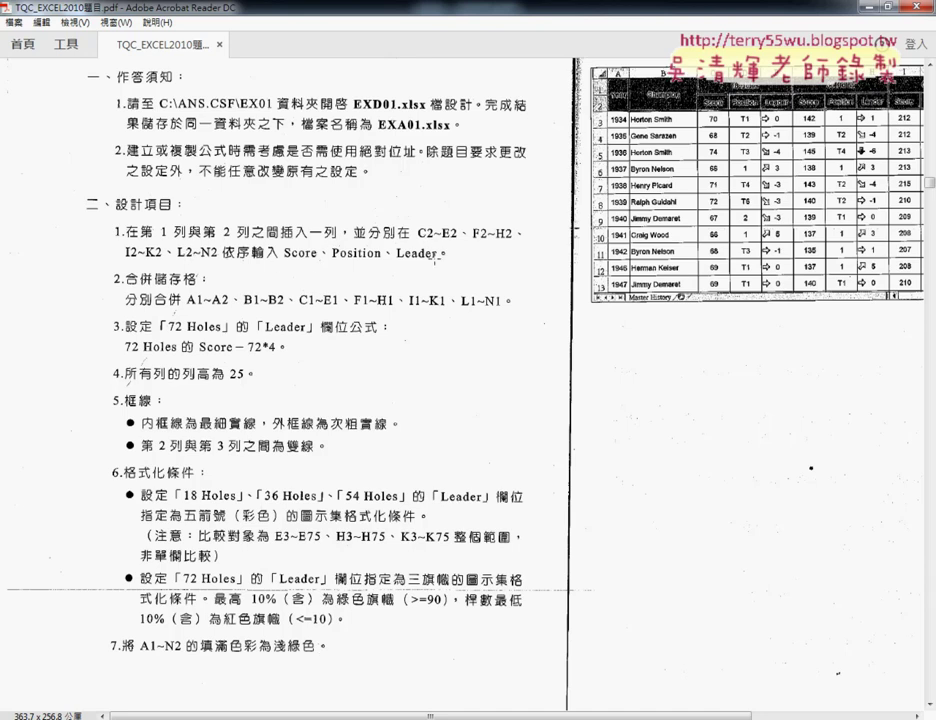
scroll(424, 257, down, 1)
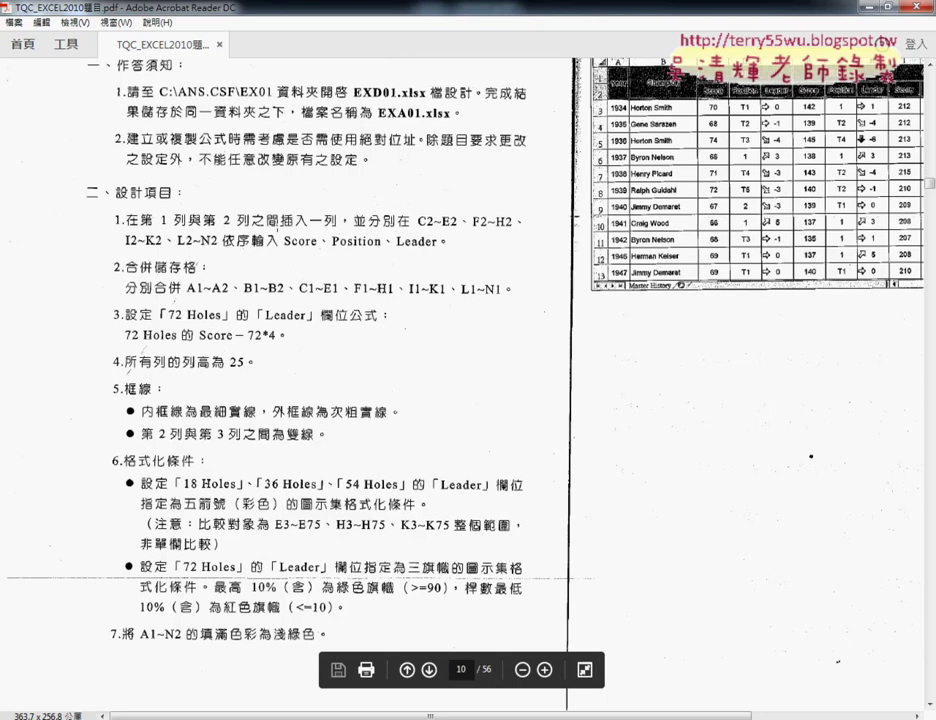
click(871, 9)
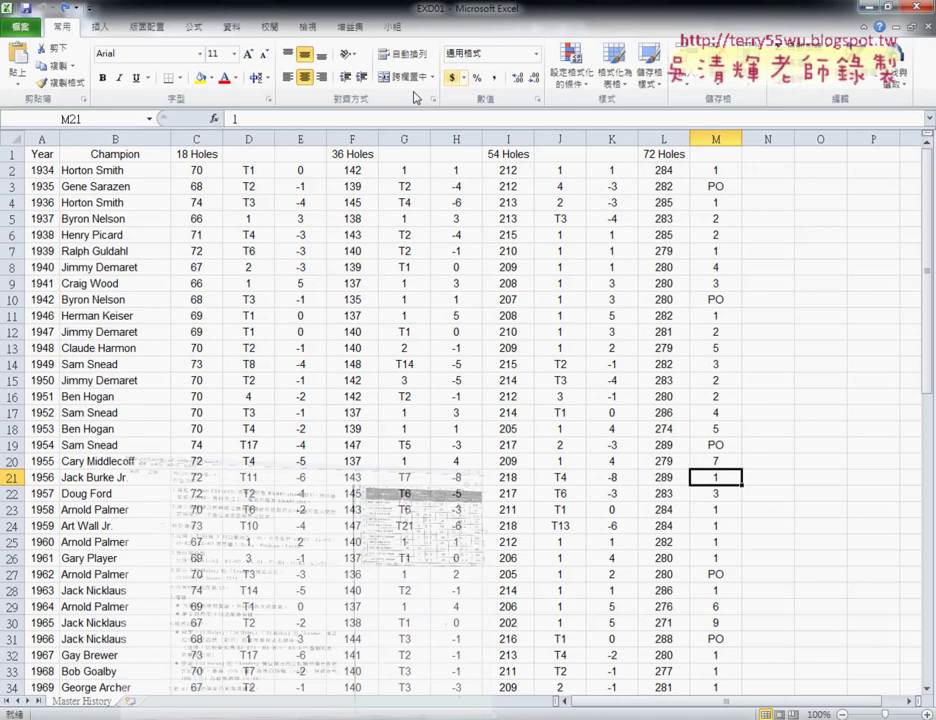
Insert a blank row 2 above the 1934 row, check the instructions, and select F2:H2.
click(8, 170)
right_click(88, 172)
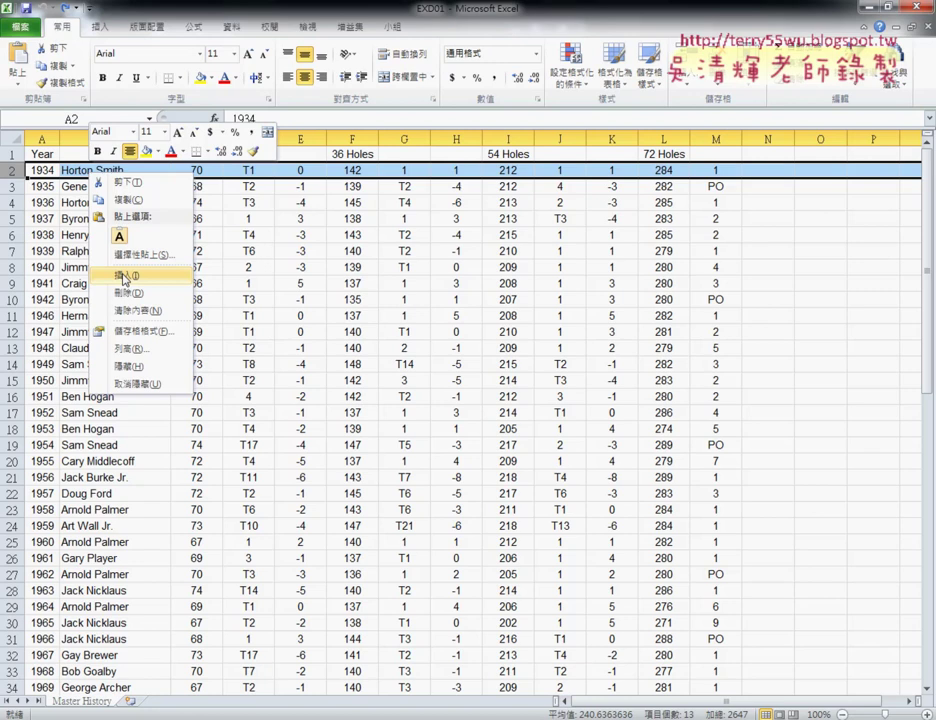
click(125, 276)
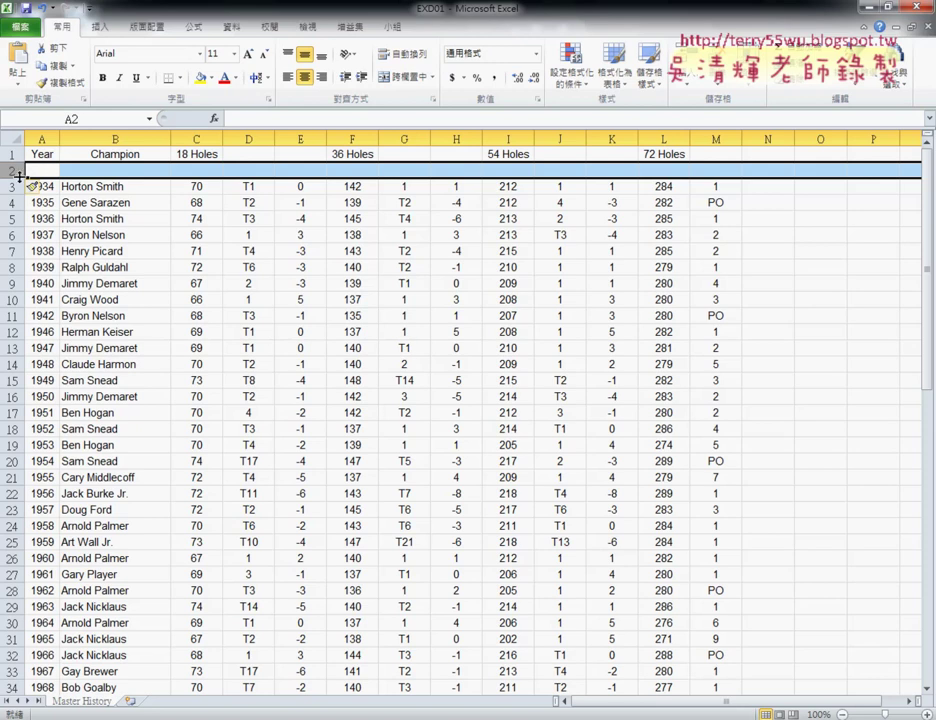
key(alt+Tab)
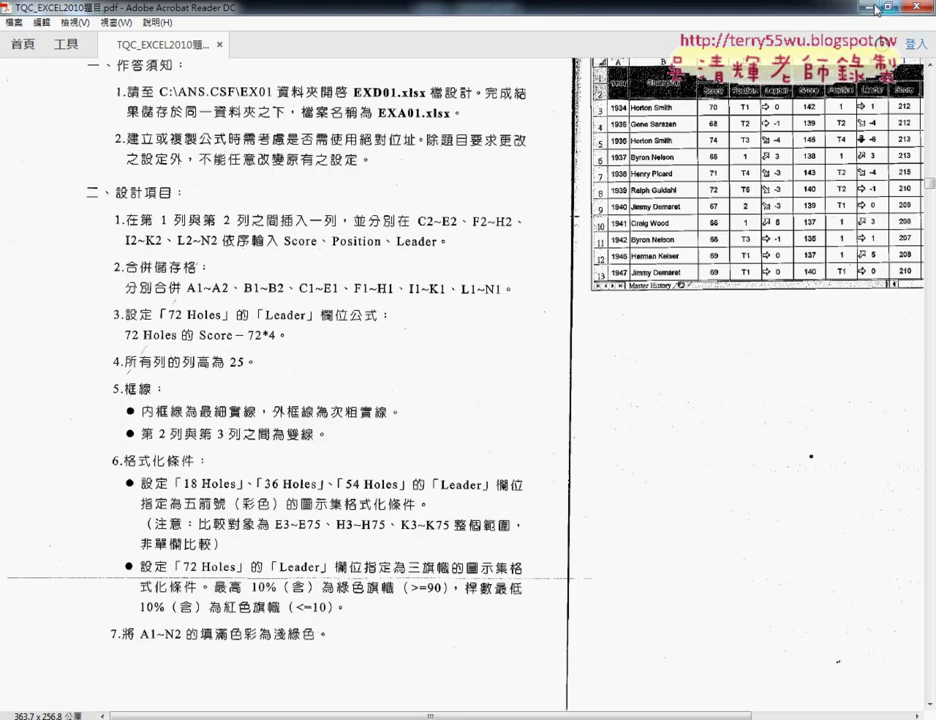
key(alt+Tab)
drag(194, 170, 452, 170)
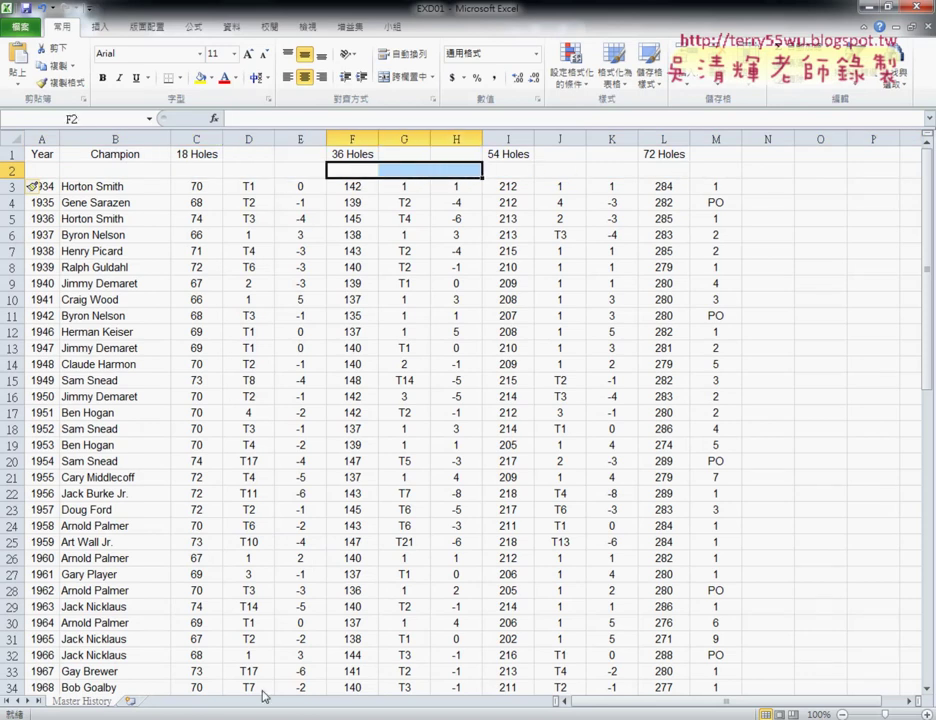
Copy the words Score, Position, Leader from the notes.
key(alt+Tab)
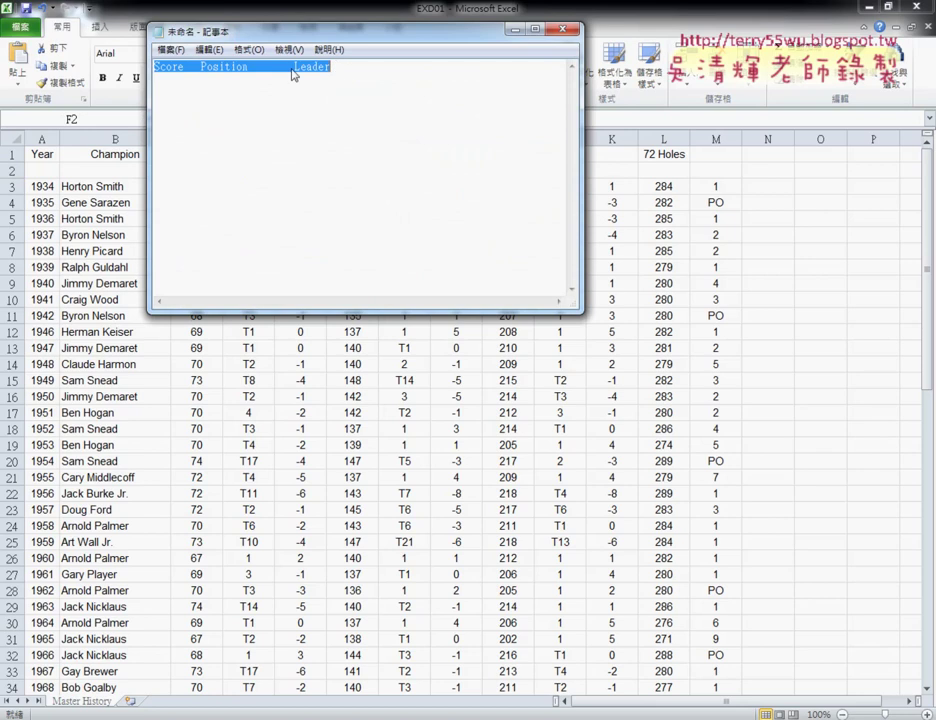
right_click(292, 73)
click(310, 119)
click(516, 29)
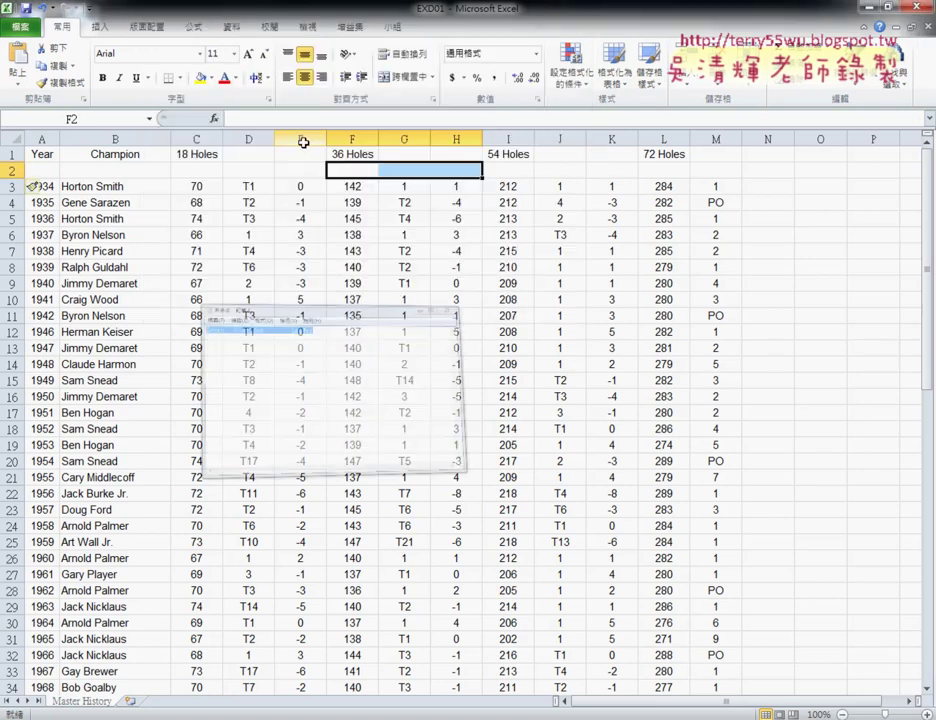
Paste Score, Position, Leader into C2, F2, I2 and L2.
click(201, 172)
key(ctrl+v)
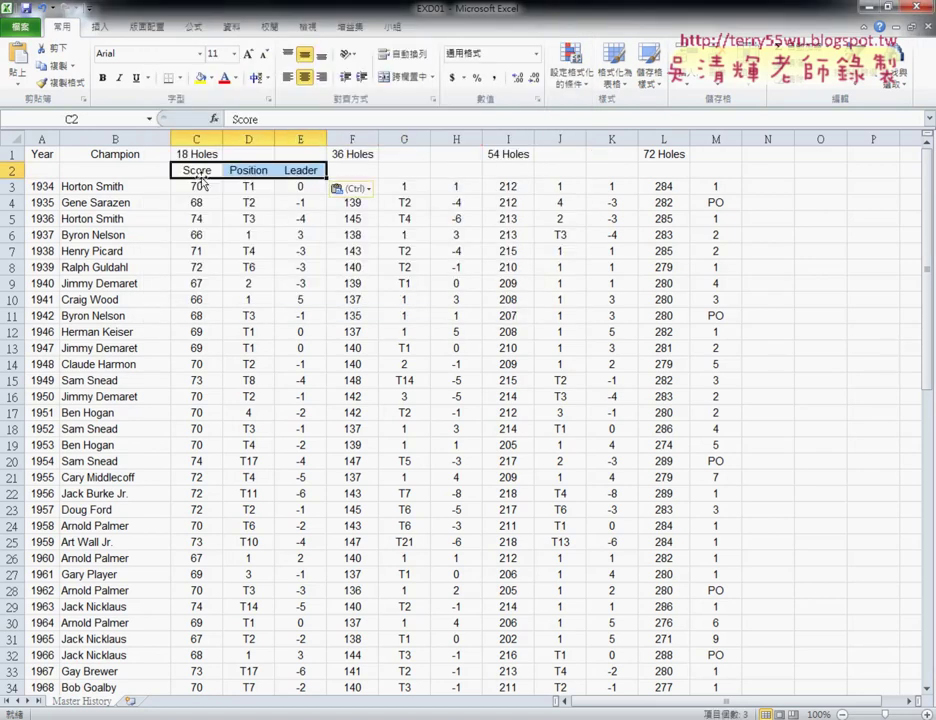
click(362, 170)
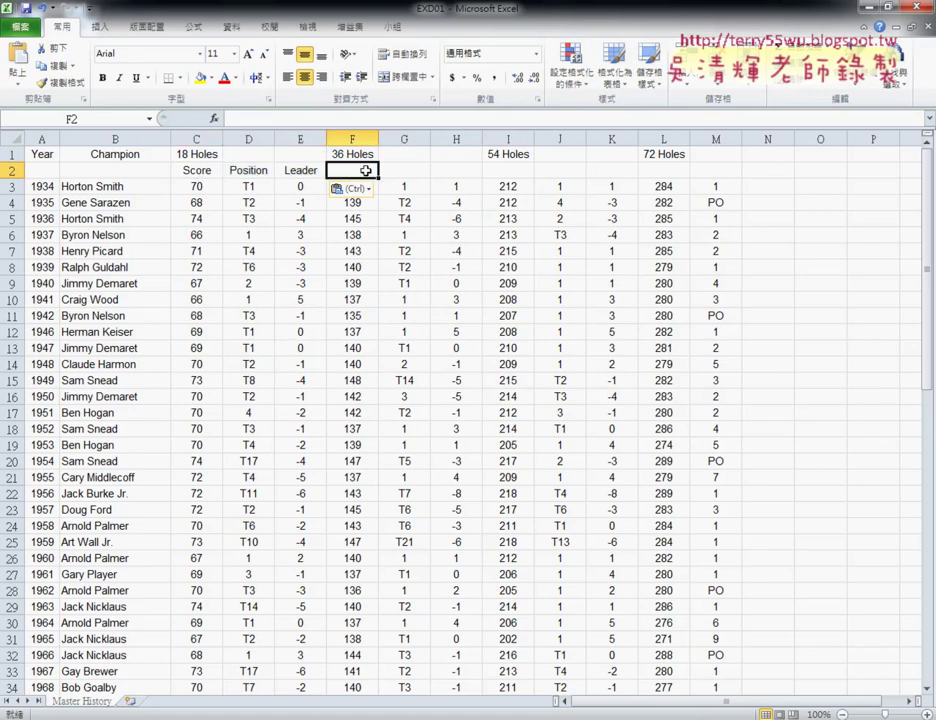
key(ctrl+v)
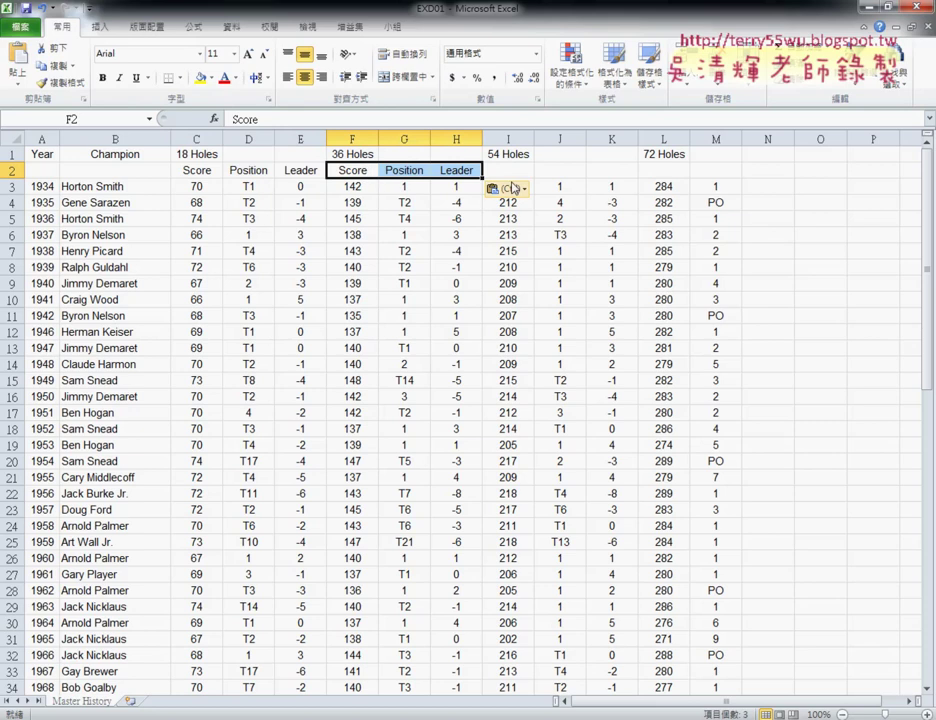
click(516, 170)
key(ctrl+v)
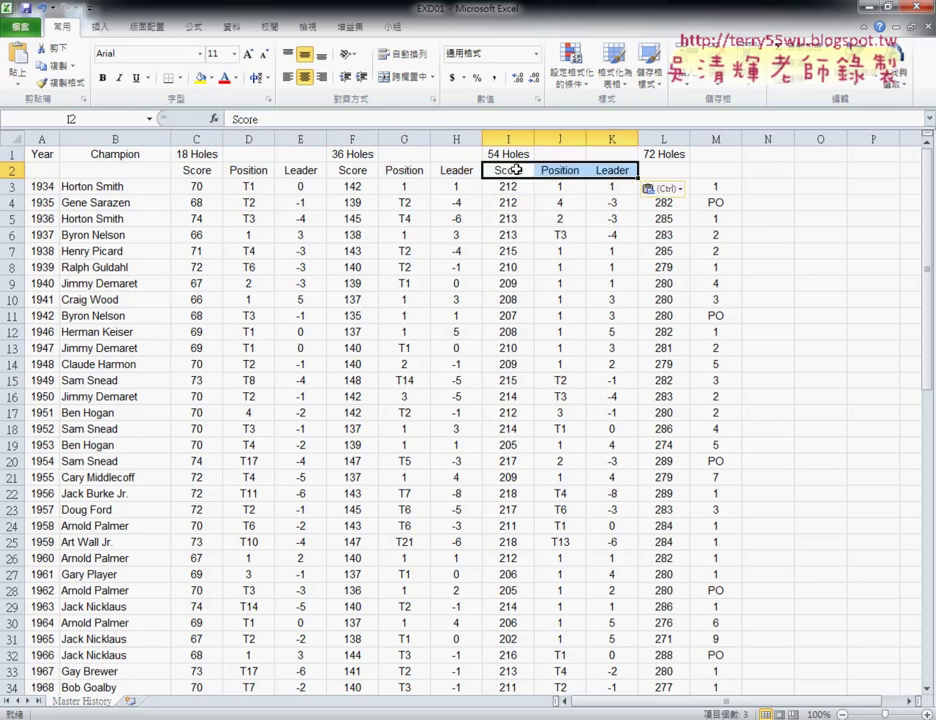
click(684, 171)
key(ctrl+v)
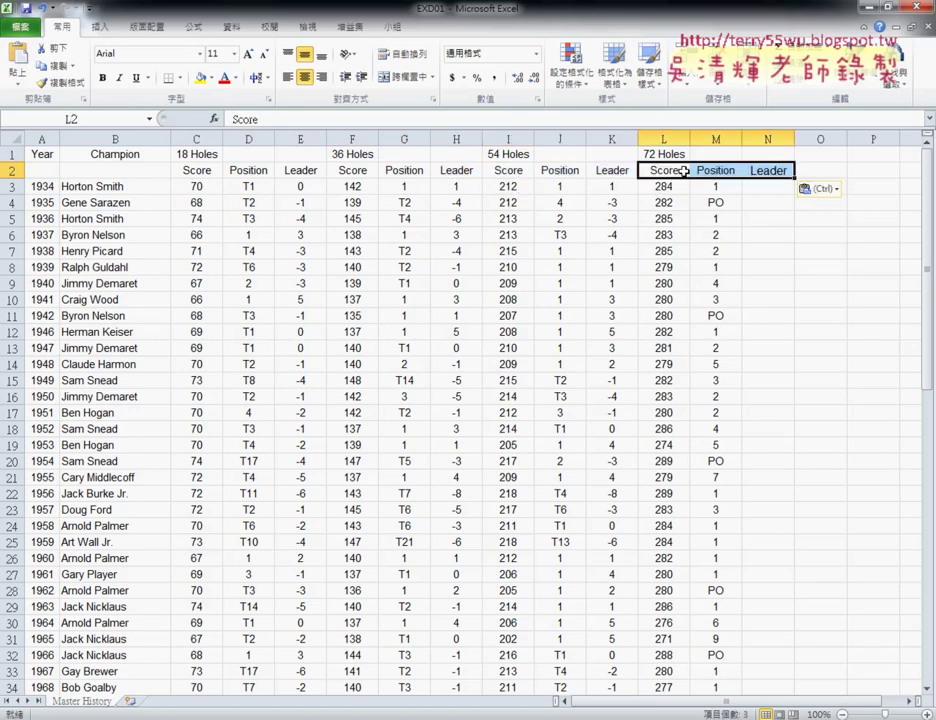
Select the header ranges A1:N1 and C2:N2 to check them, then switch to the instructions PDF.
drag(186, 171, 748, 172)
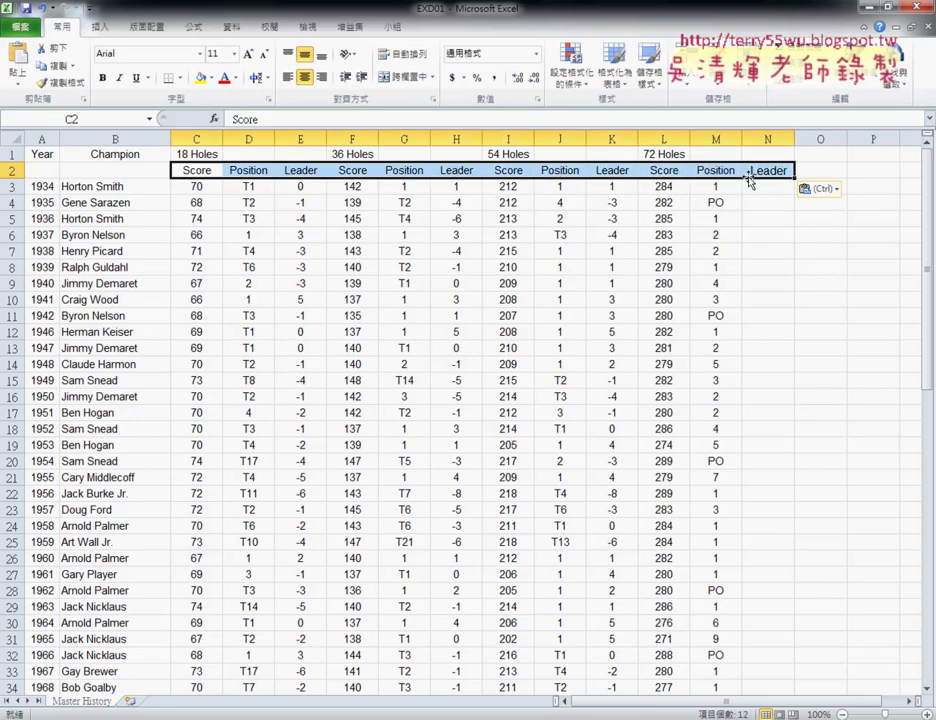
drag(40, 154, 755, 151)
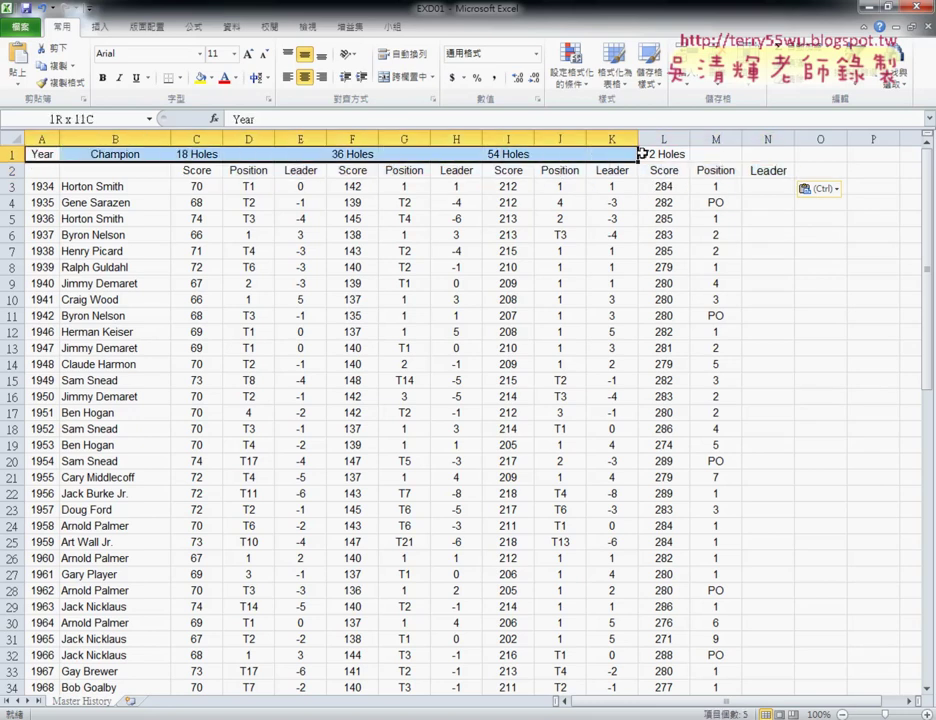
drag(200, 172, 757, 173)
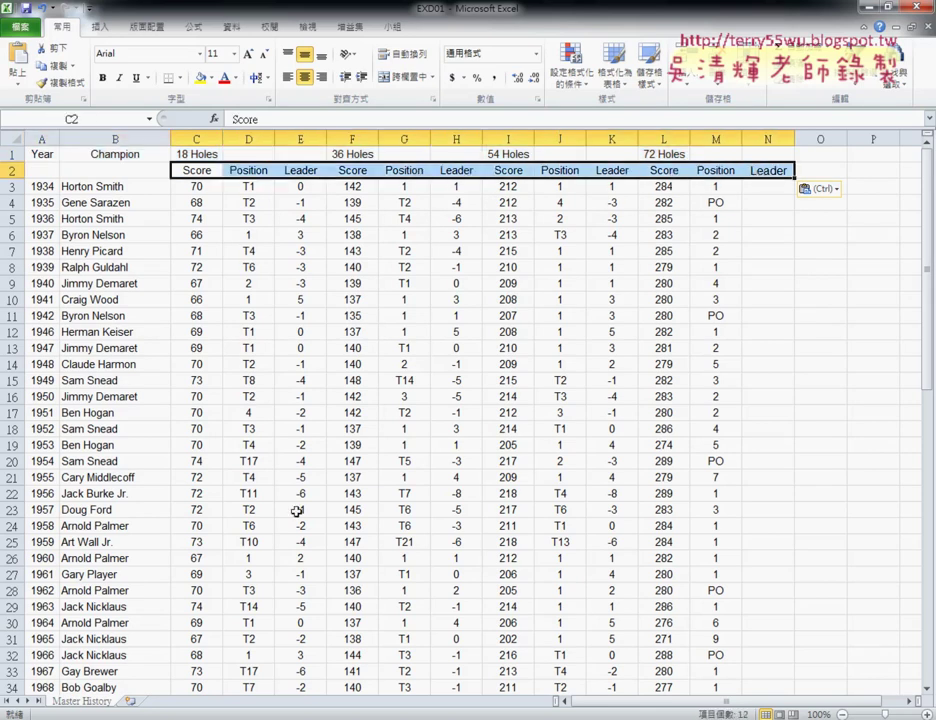
key(alt+Tab)
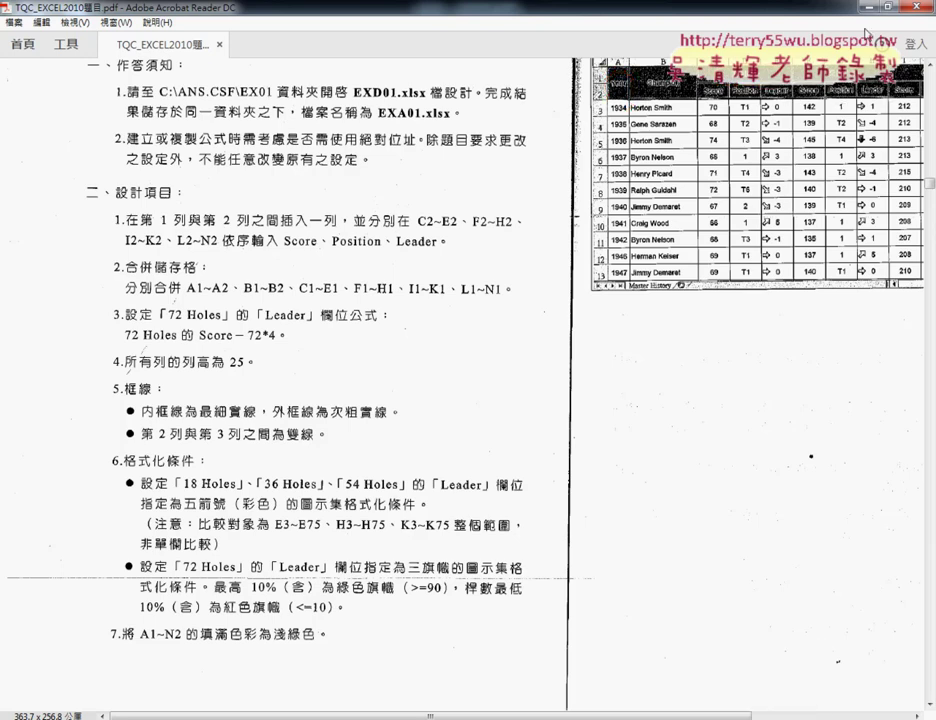
Return to the EXD01 workbook and select the Year cells A1:A2.
key(alt+Tab)
click(44, 154)
drag(44, 154, 44, 170)
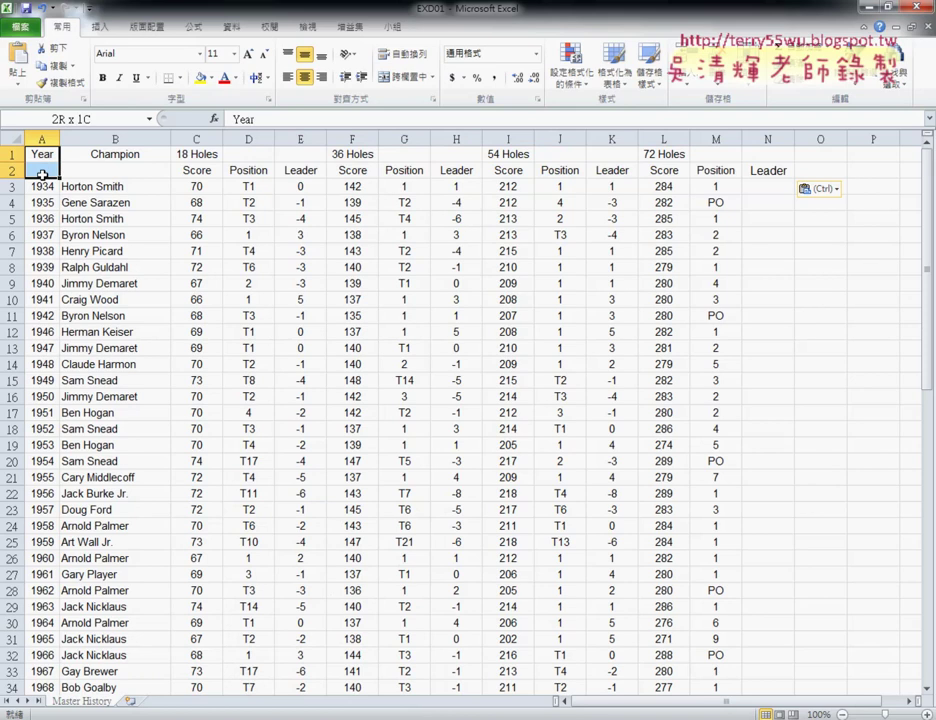
Merge and centre Year over A1:A2 and the 18/36/54/72 Holes titles over their three columns.
click(406, 80)
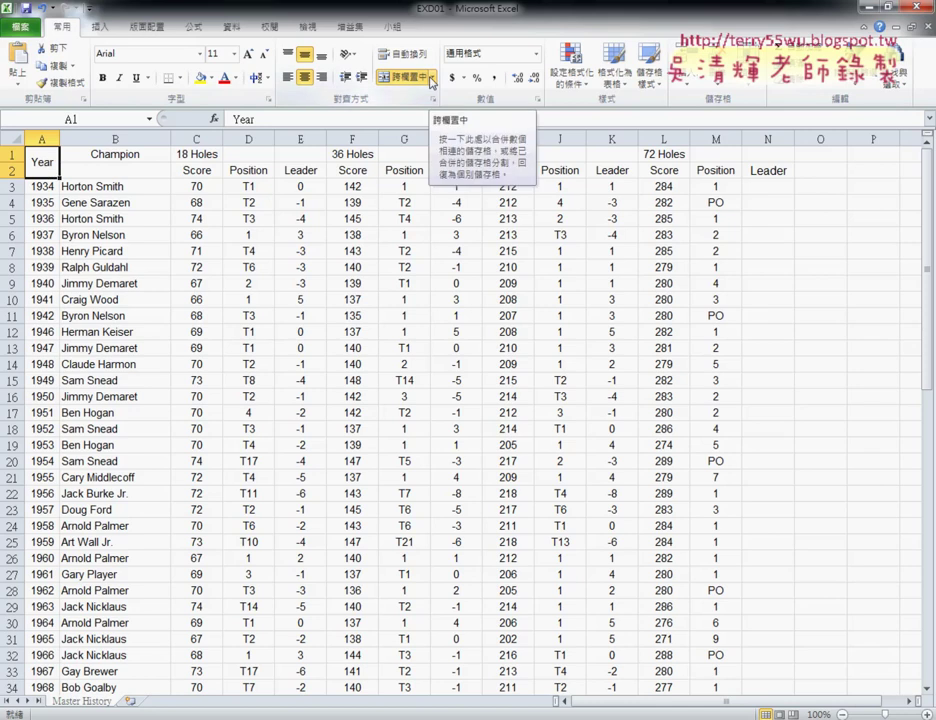
drag(205, 155, 300, 155)
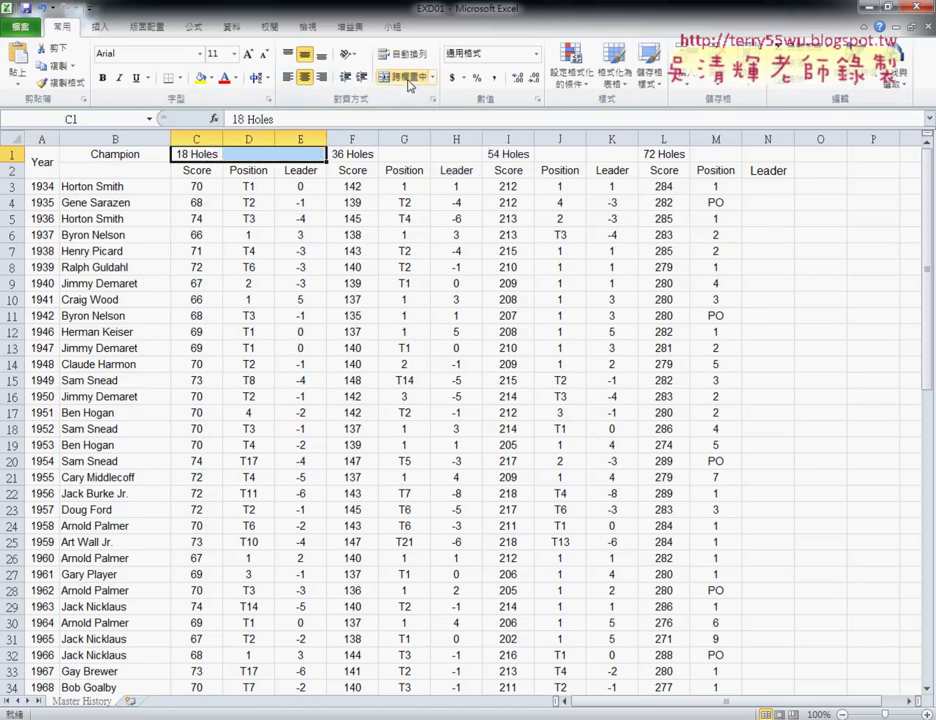
click(408, 85)
drag(366, 154, 606, 154)
click(407, 78)
click(407, 78)
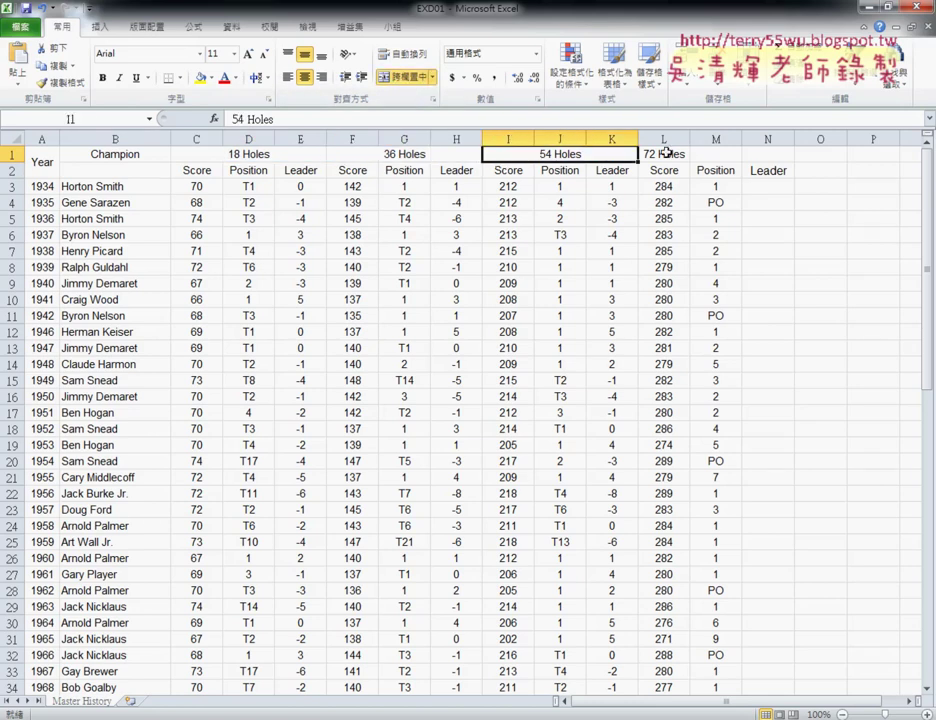
drag(666, 153, 768, 154)
click(407, 78)
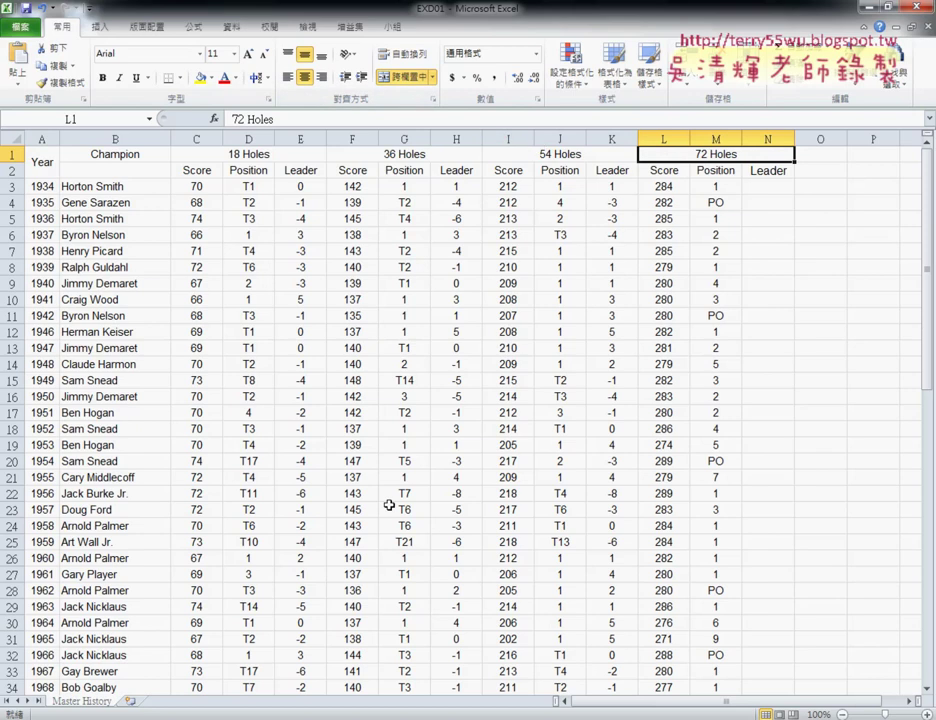
key(alt+Tab)
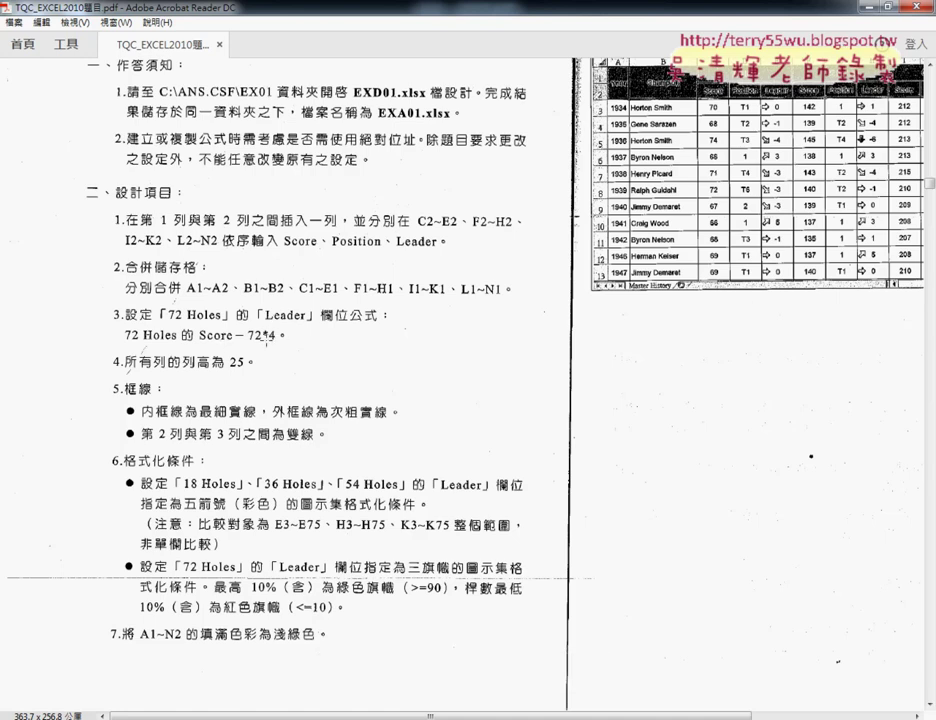
click(866, 7)
Enter =L3-72*4 in N3 as the 1934 72-hole Leader, showing -4.
click(770, 188)
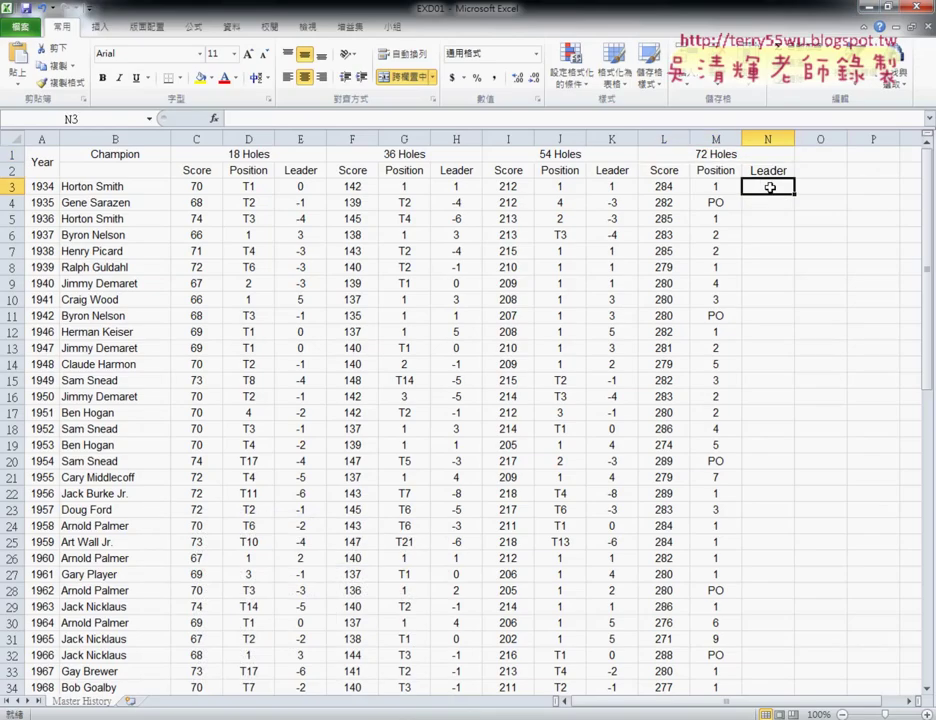
key(Up)
key(Up)
key(Down)
key(Down)
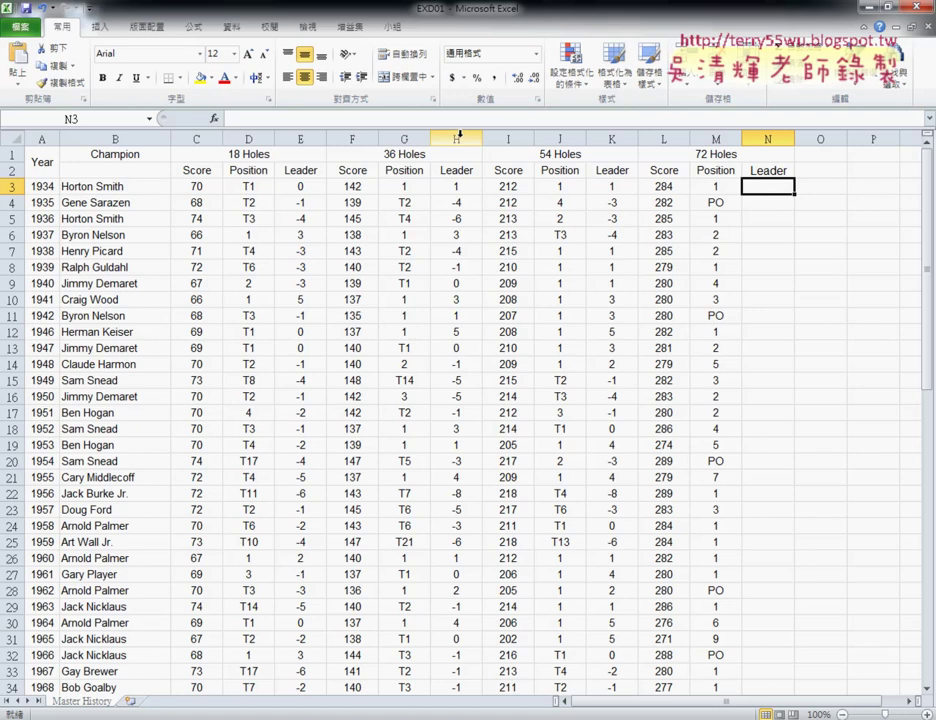
click(399, 119)
text(=)
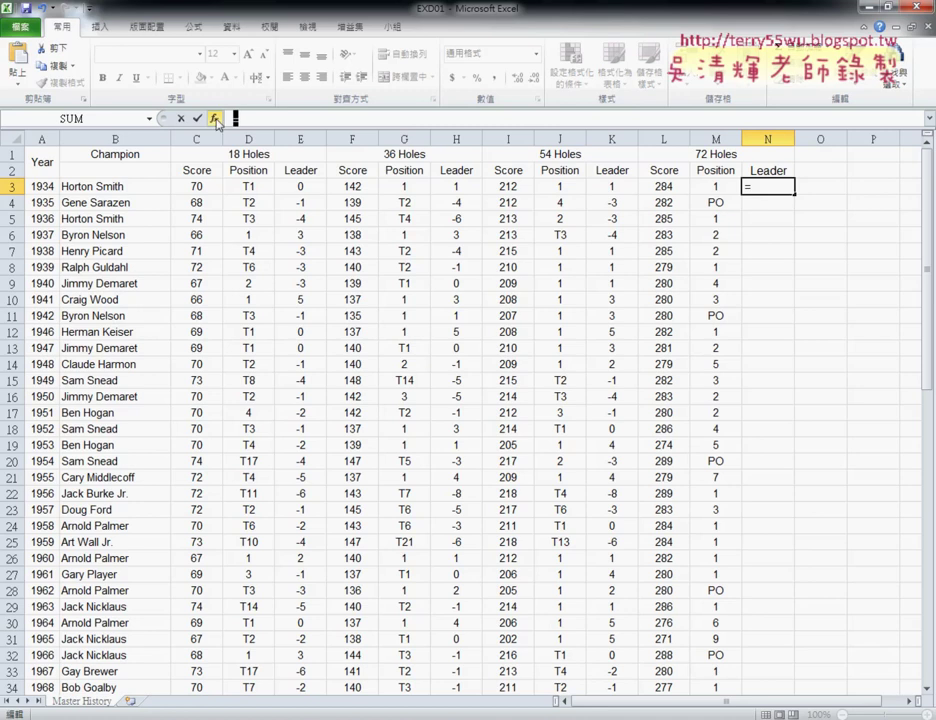
click(672, 188)
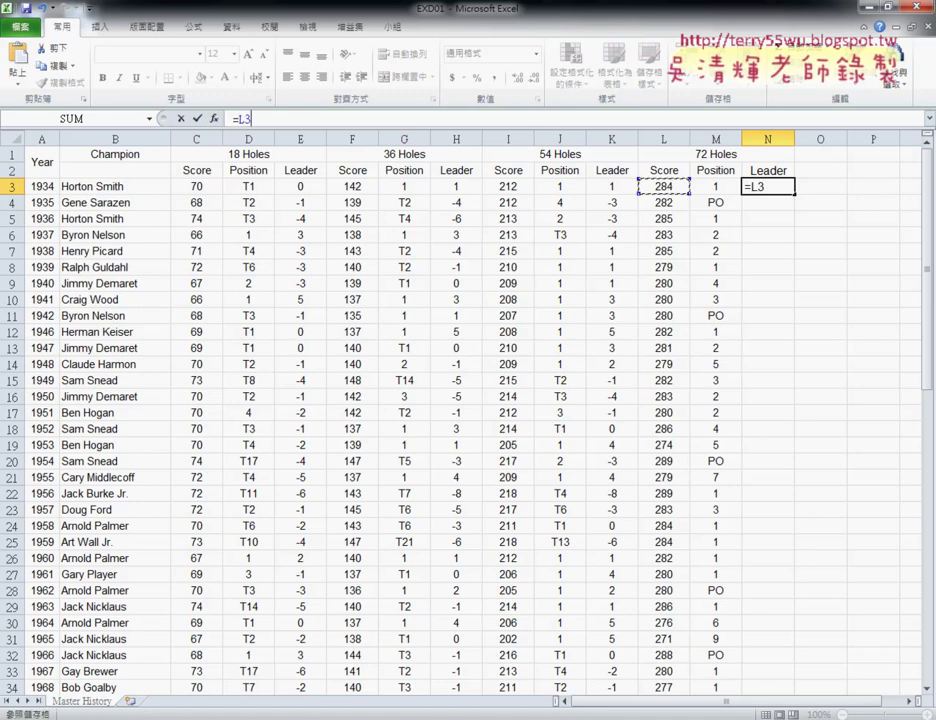
key(alt+Tab)
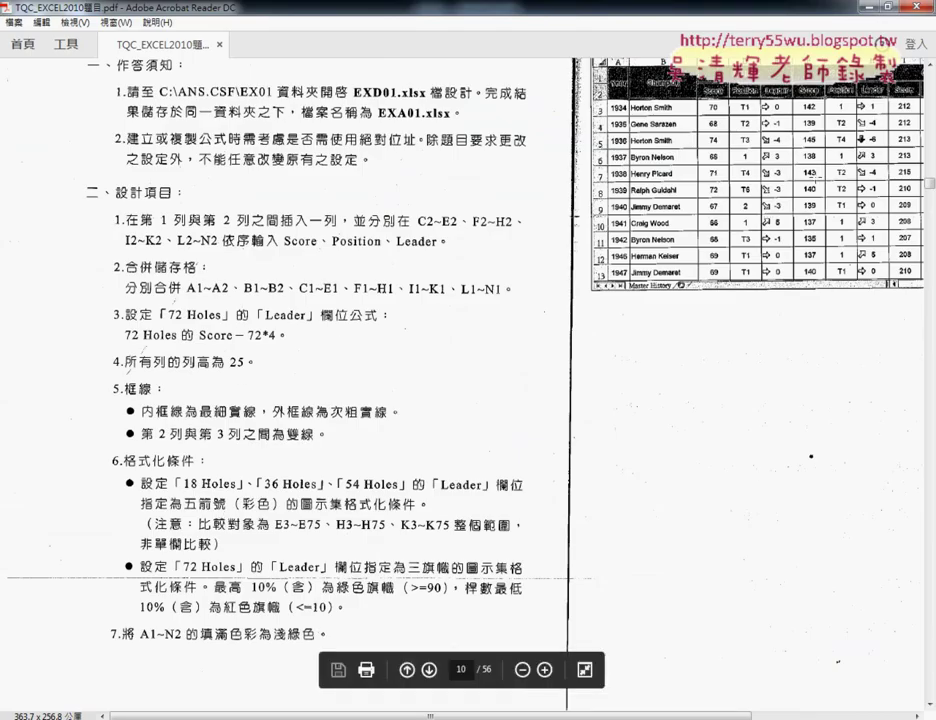
key(alt+Tab)
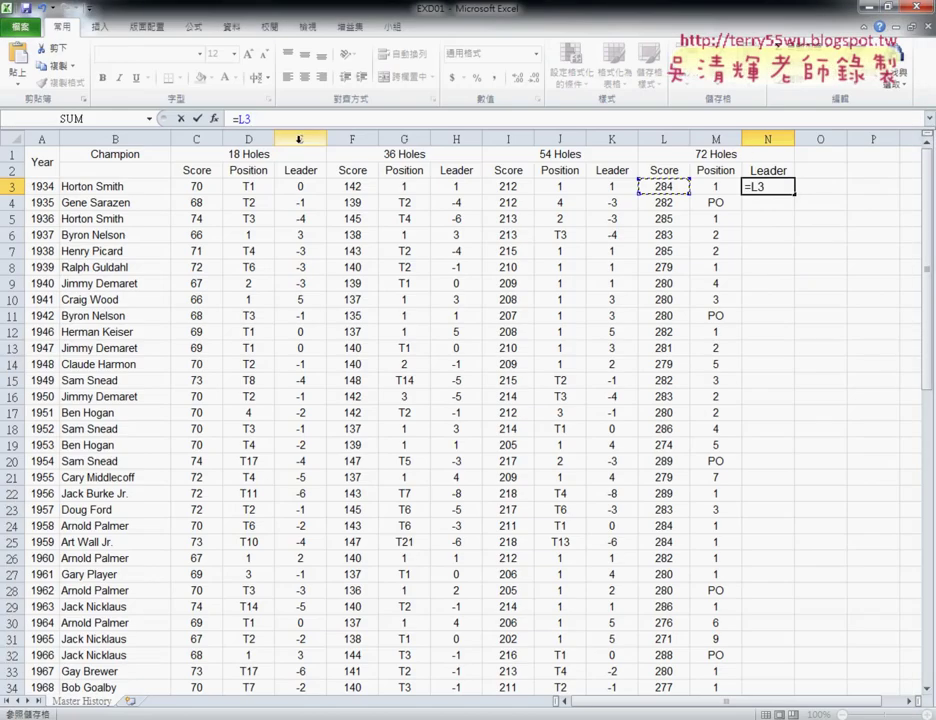
text(-7)
text(2*4)
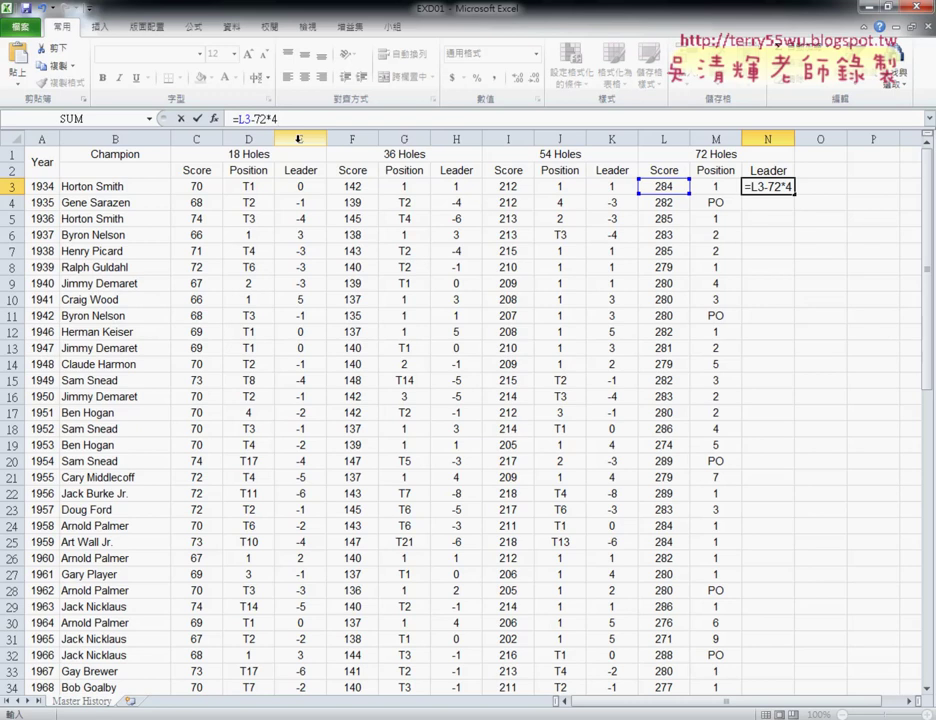
click(197, 118)
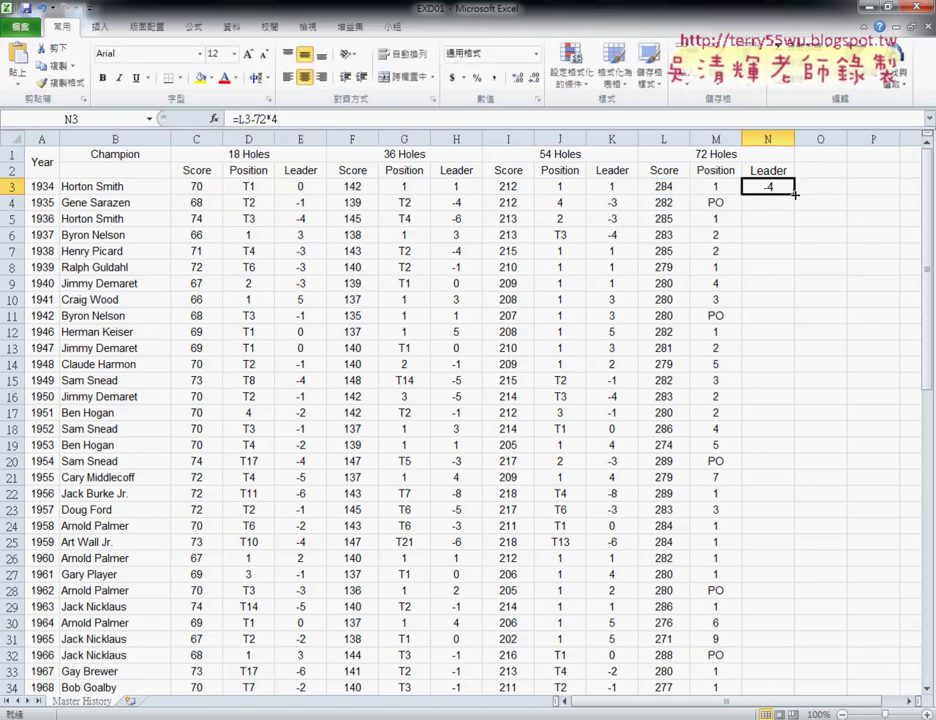
Fill the 72 Holes Leader formula from N3 down column N, then glance at the exam PDF.
mouse_move(795, 195)
mouse_down()
mouse_move(796, 447)
mouse_move(740, 200)
mouse_up()
double_click(795, 193)
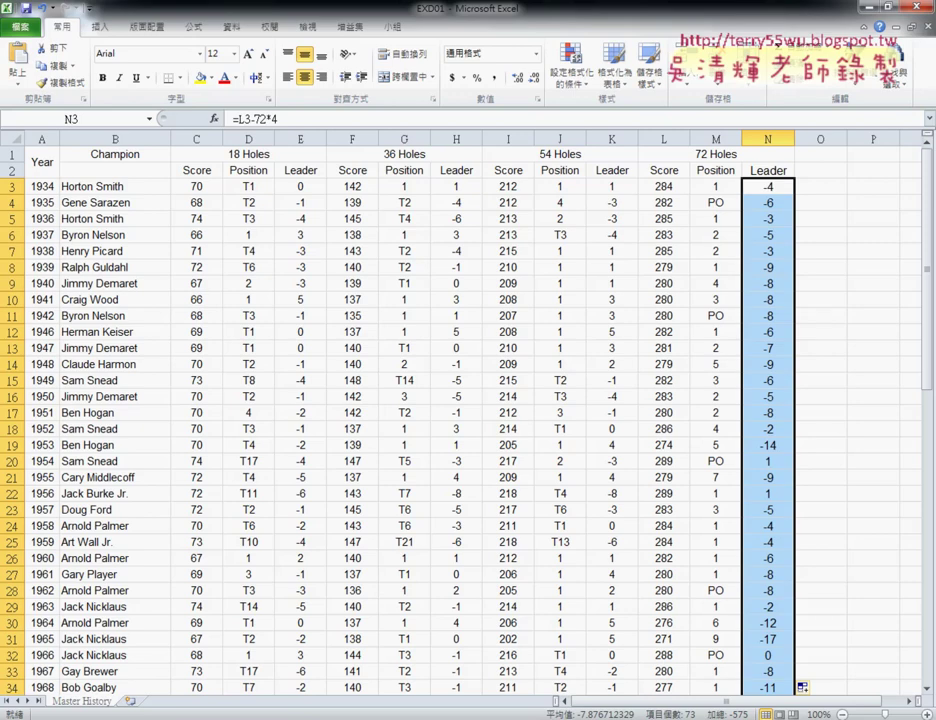
click(198, 668)
Merge and center B1:B2 for Champion, check the Year and Holes header merges, and compare with the PDF.
click(124, 170)
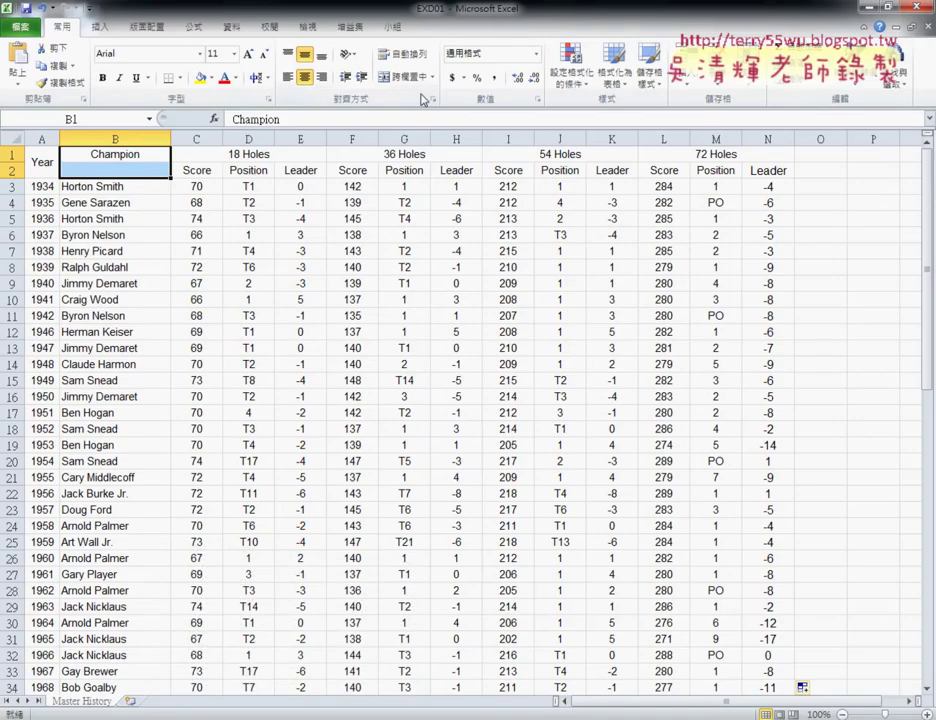
click(405, 76)
click(45, 162)
click(113, 162)
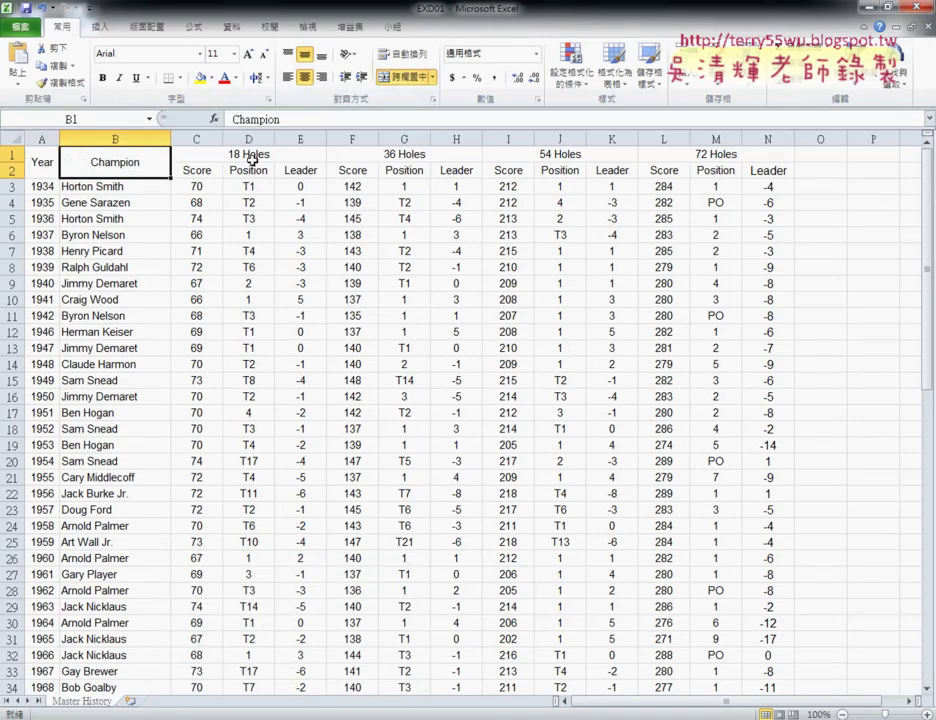
click(250, 160)
click(427, 155)
click(550, 155)
click(718, 155)
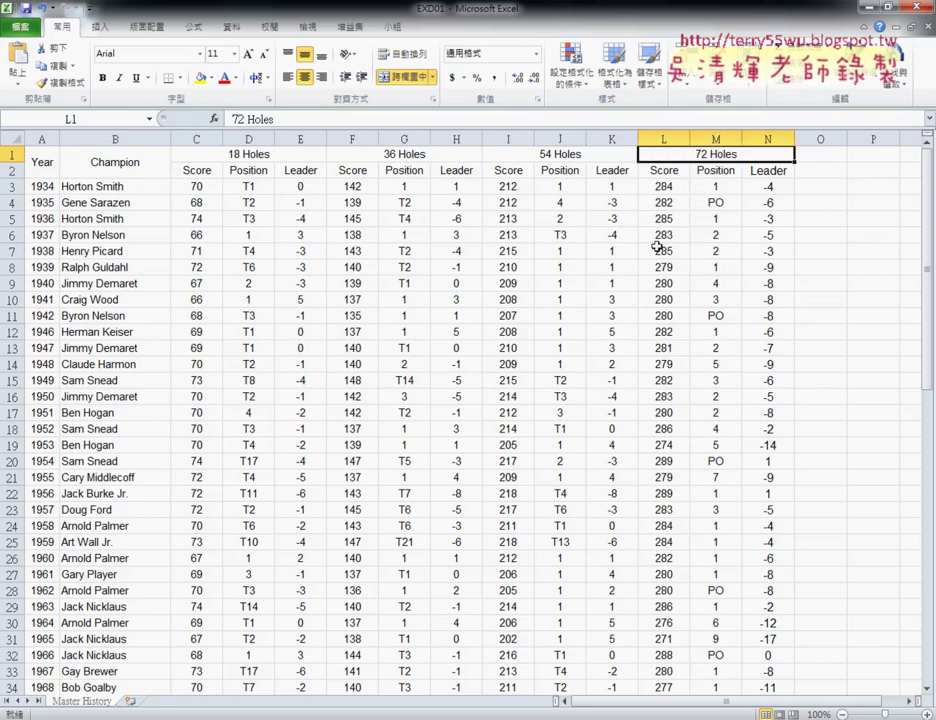
key(alt+Tab)
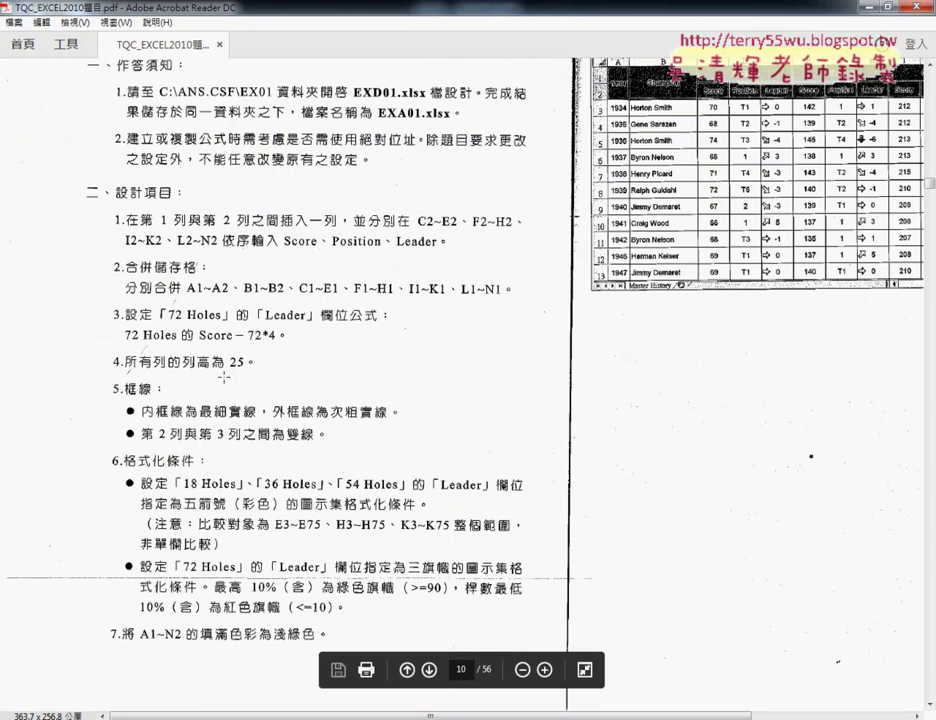
key(alt+Tab)
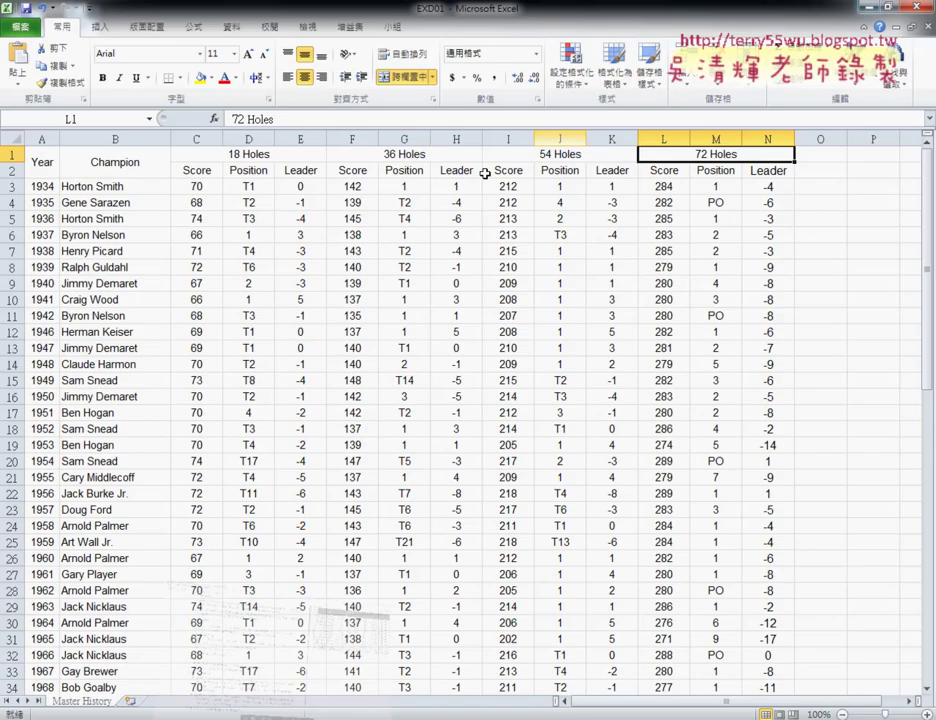
Select rows 1 through 75 of the golf table.
click(12, 154)
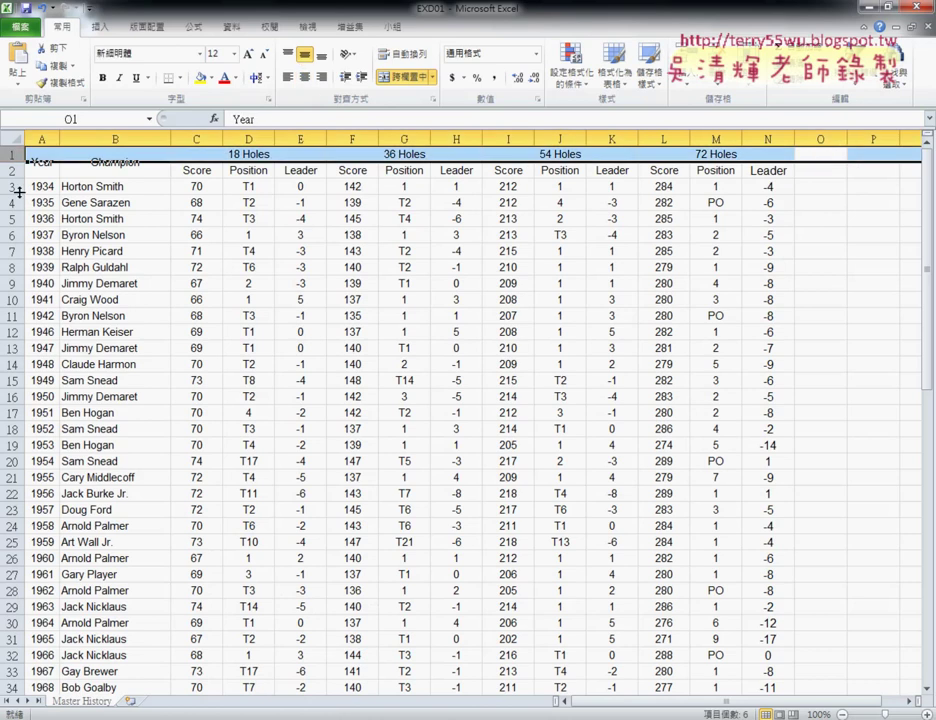
scroll(52, 480, down, 2)
scroll(52, 480, down, 5)
scroll(52, 480, down, 6)
scroll(53, 480, down, 3)
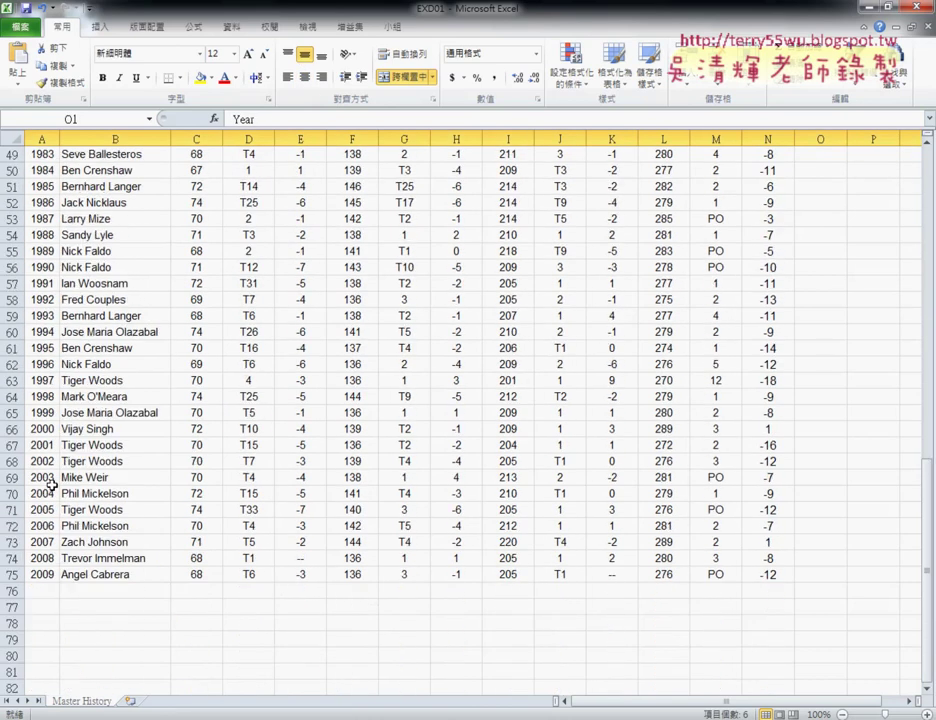
scroll(54, 479, down, 3)
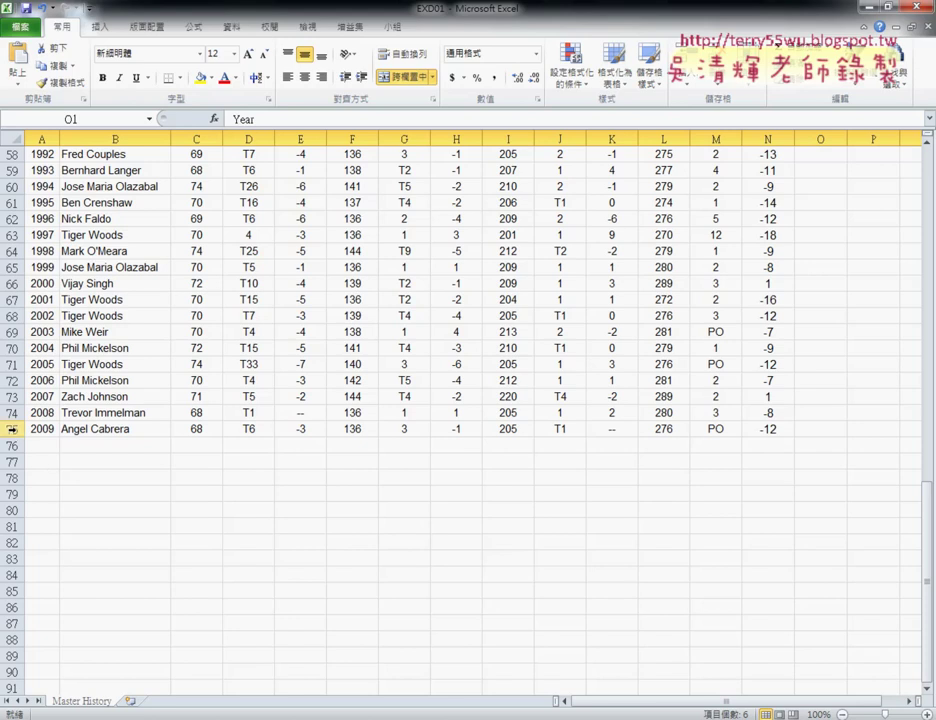
shift+click(12, 428)
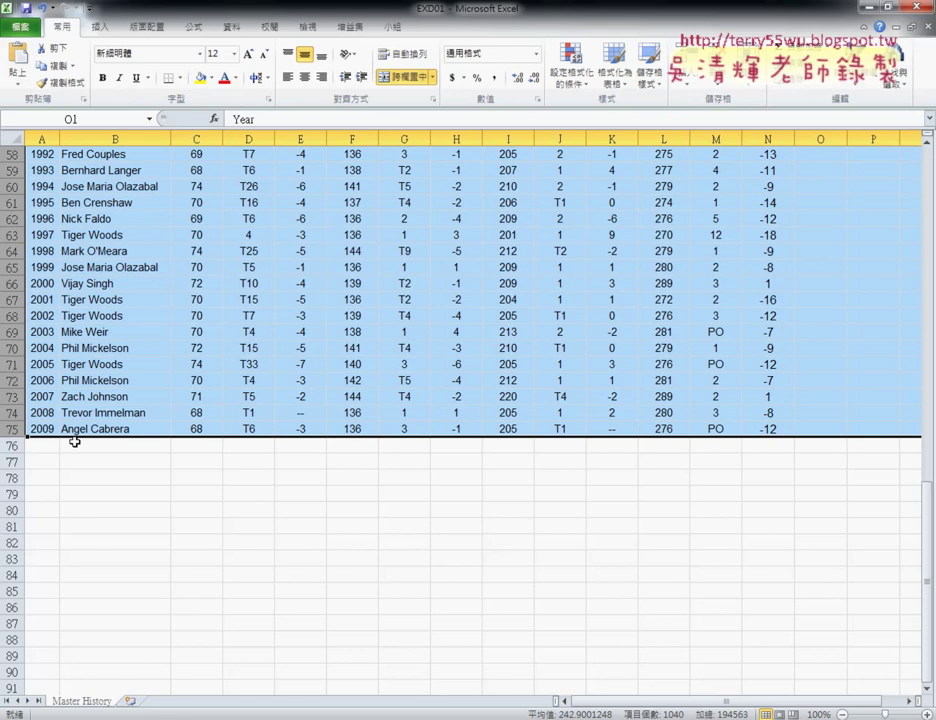
scroll(217, 482, up, 4)
scroll(217, 540, up, 4)
scroll(217, 490, up, 8)
scroll(217, 490, up, 3)
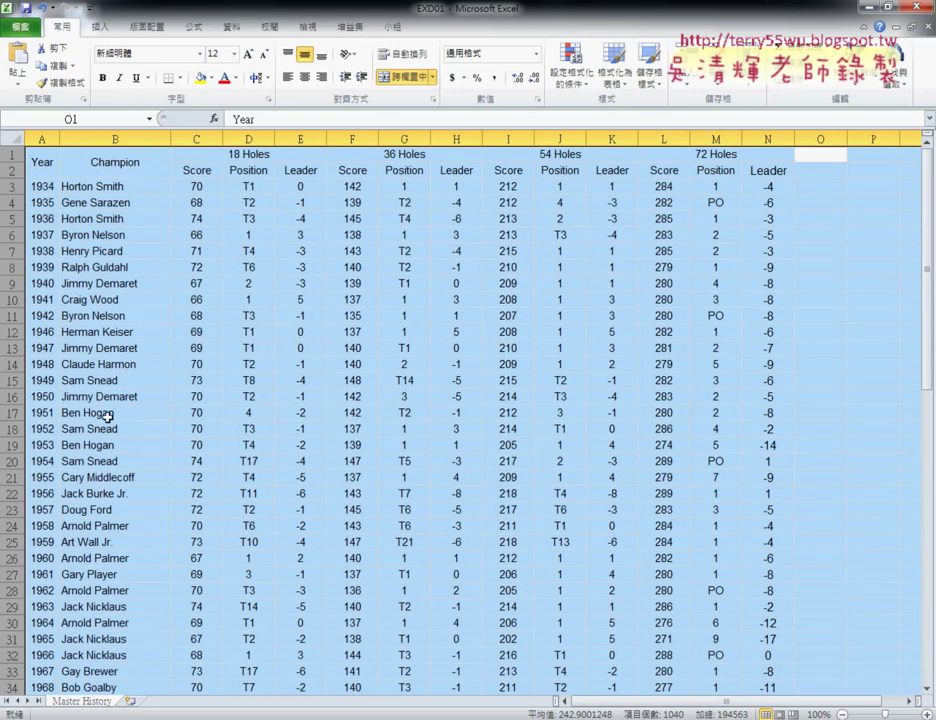
Set the selected rows' height to 25, then switch to the exam PDF.
right_click(287, 308)
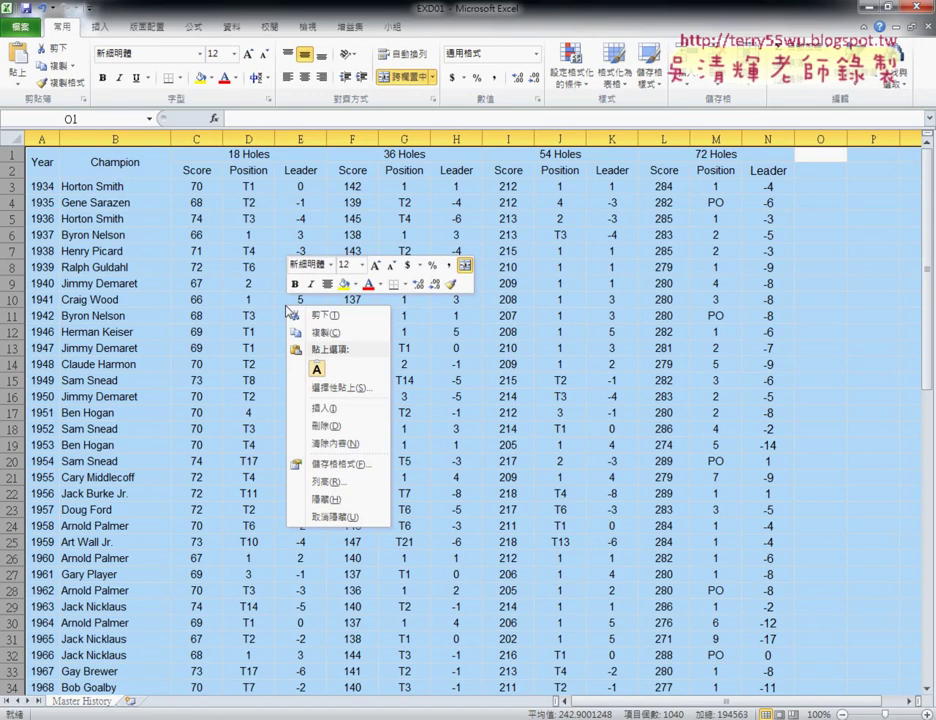
click(333, 481)
text(25)
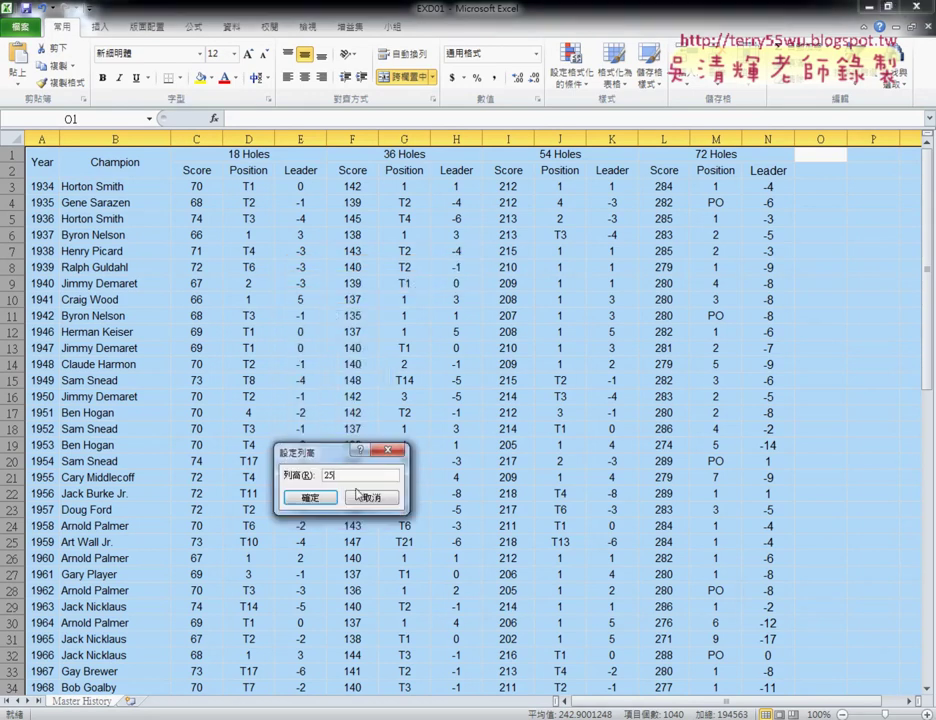
key(Return)
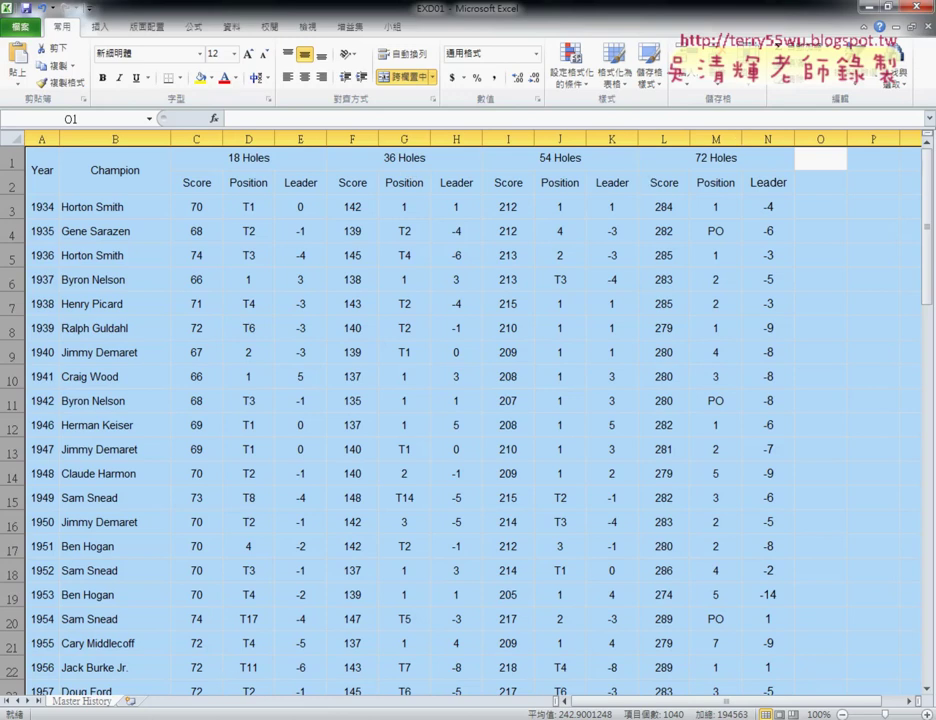
key(alt+Tab)
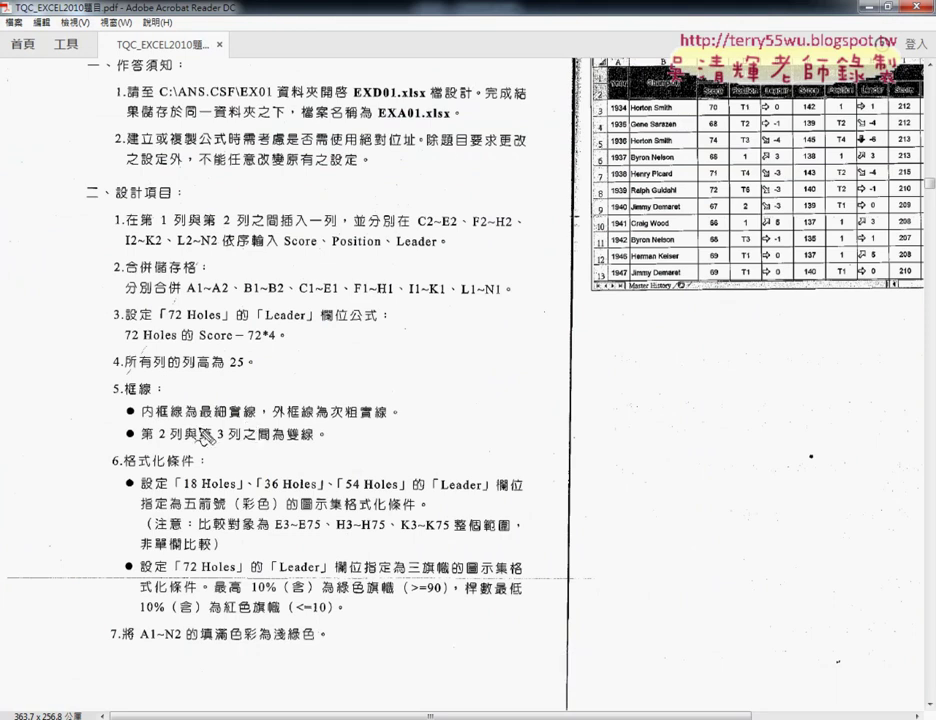
Mark up the PDF's inner, outer and double-line border requirements, clear the ink, and minimize the PDF.
drag(141, 420, 184, 423)
drag(274, 421, 328, 423)
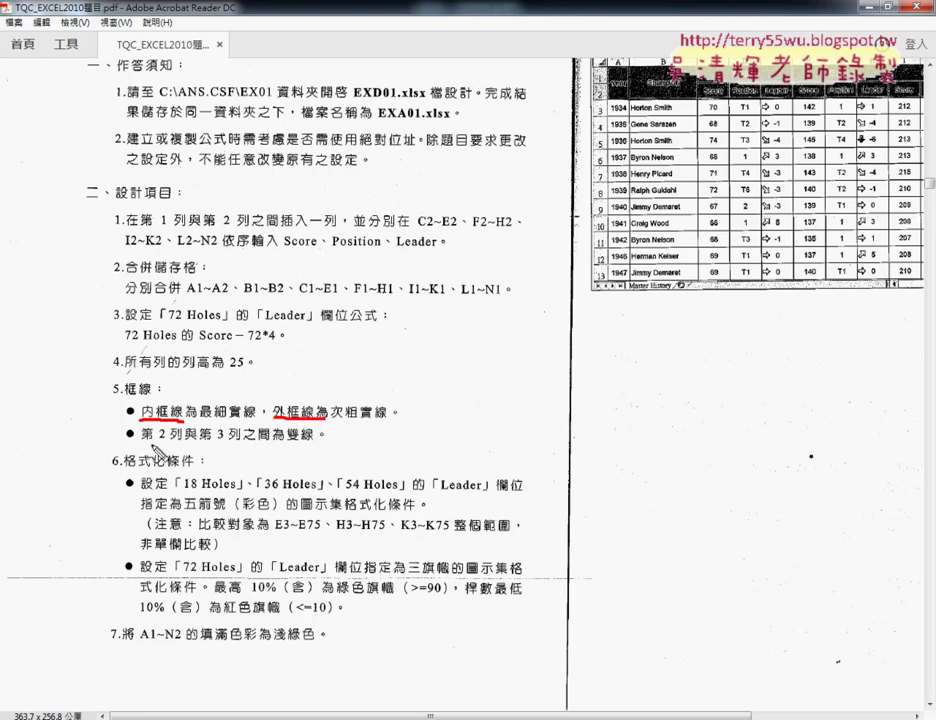
drag(141, 443, 327, 442)
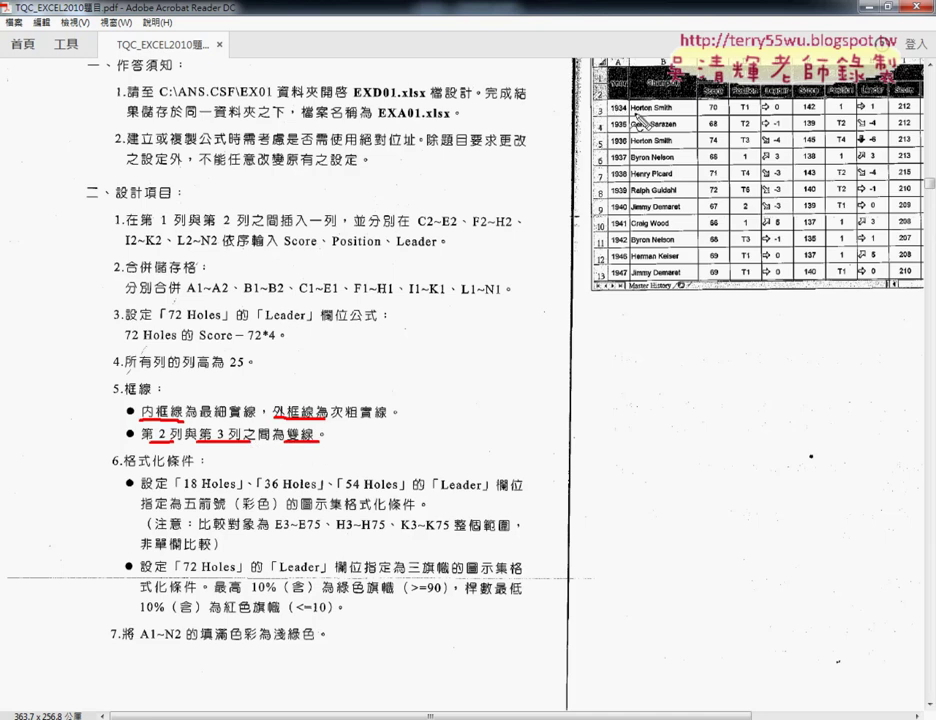
drag(612, 99, 686, 98)
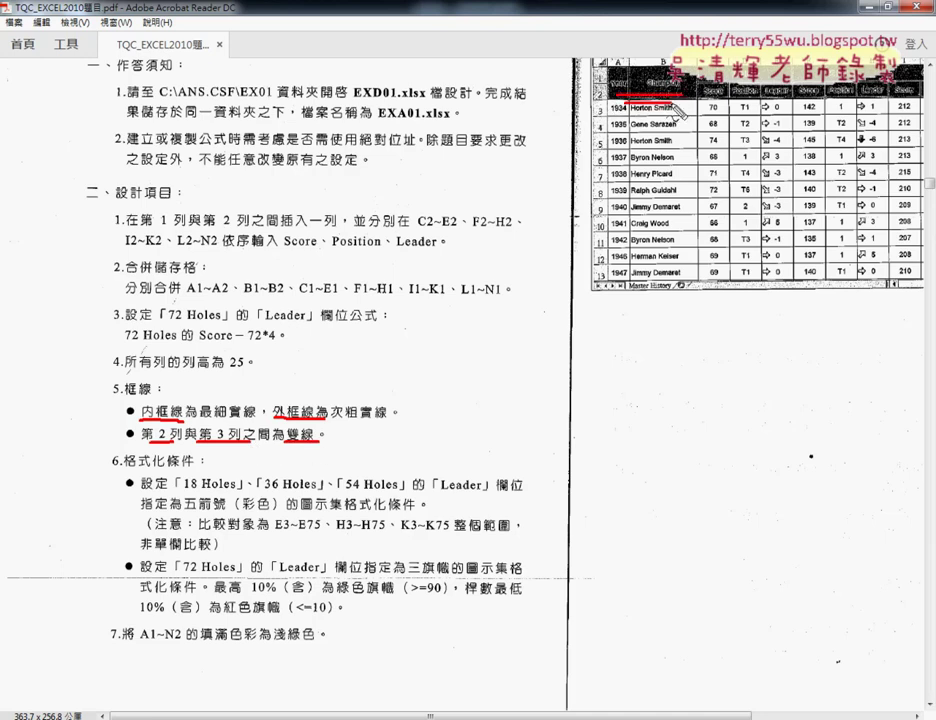
drag(597, 86, 600, 112)
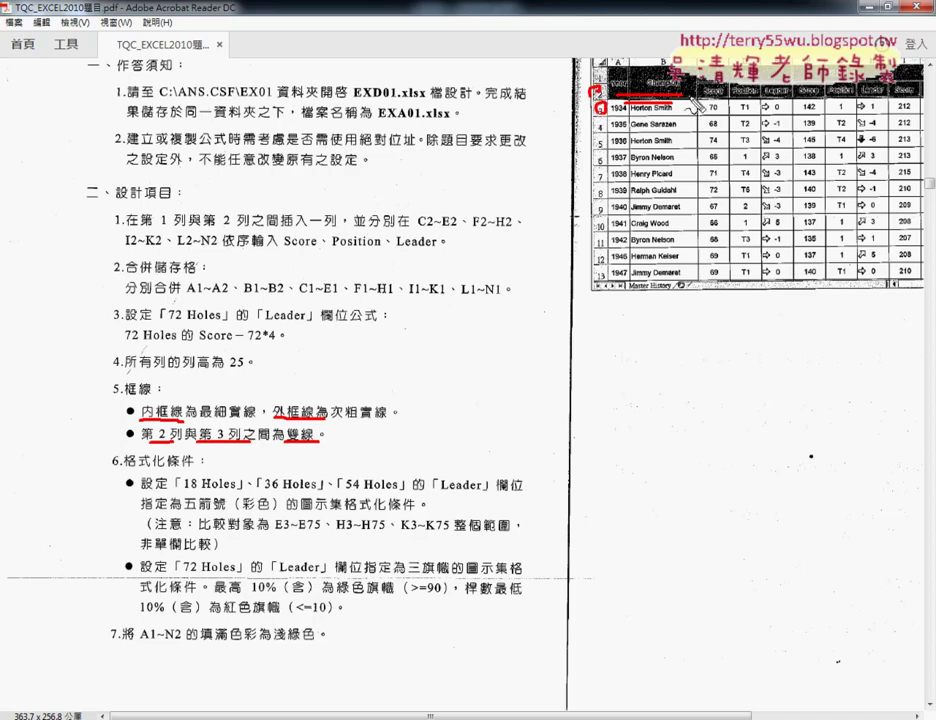
key(Escape)
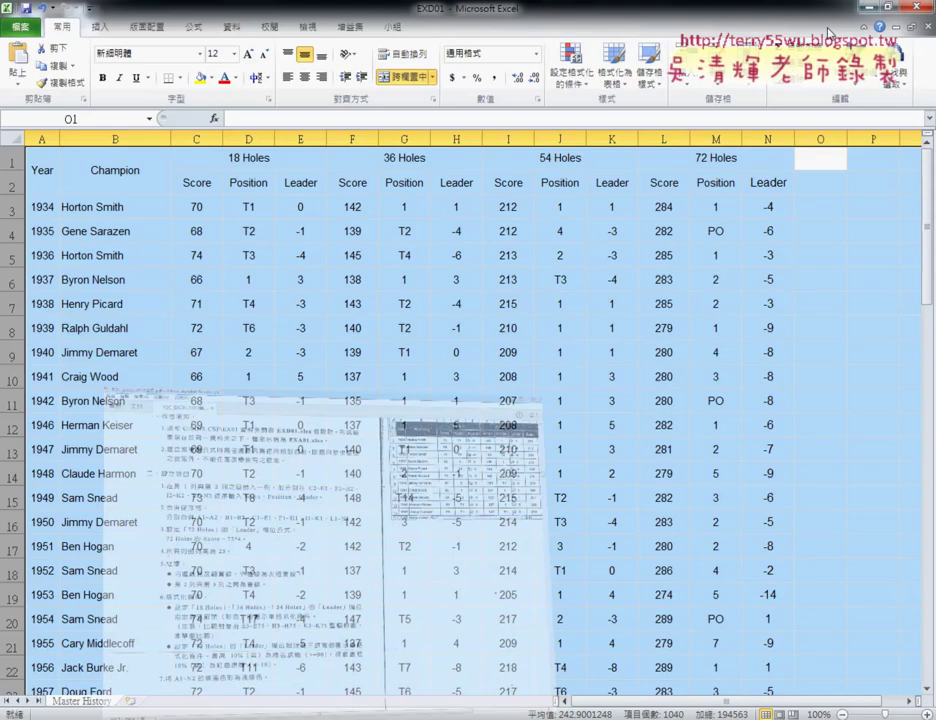
click(865, 6)
click(37, 154)
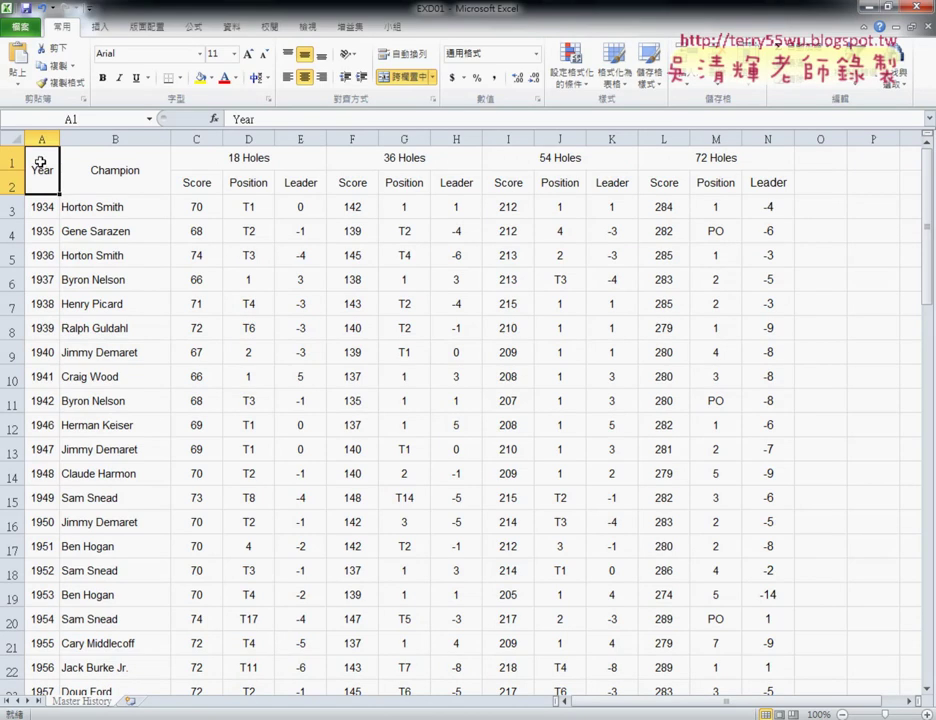
Select the whole golf table from A1 through N75.
key(shift+Right)
key(shift+Right)
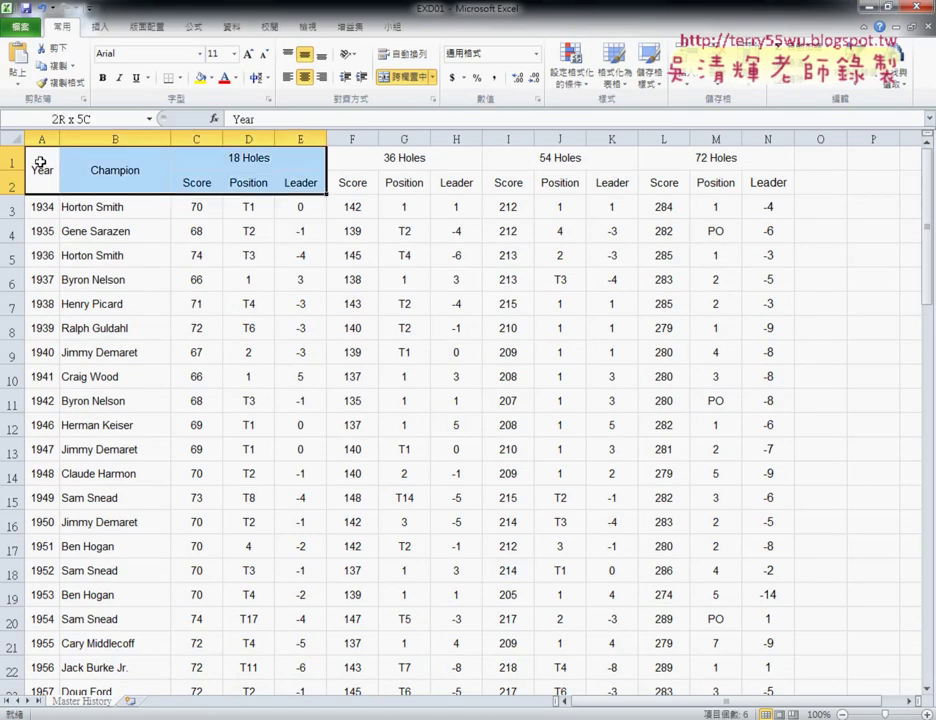
key(shift+Right)
key(shift+Right)
key(shift+Right)
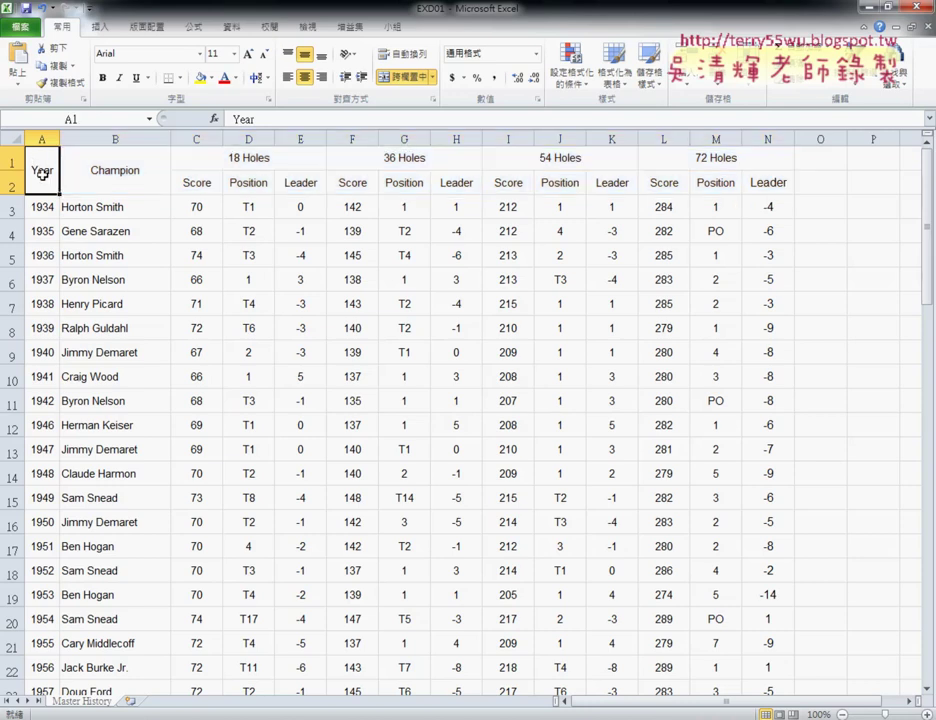
scroll(324, 309, down, 5)
scroll(403, 319, down, 3)
scroll(537, 347, down, 7)
scroll(537, 347, down, 3)
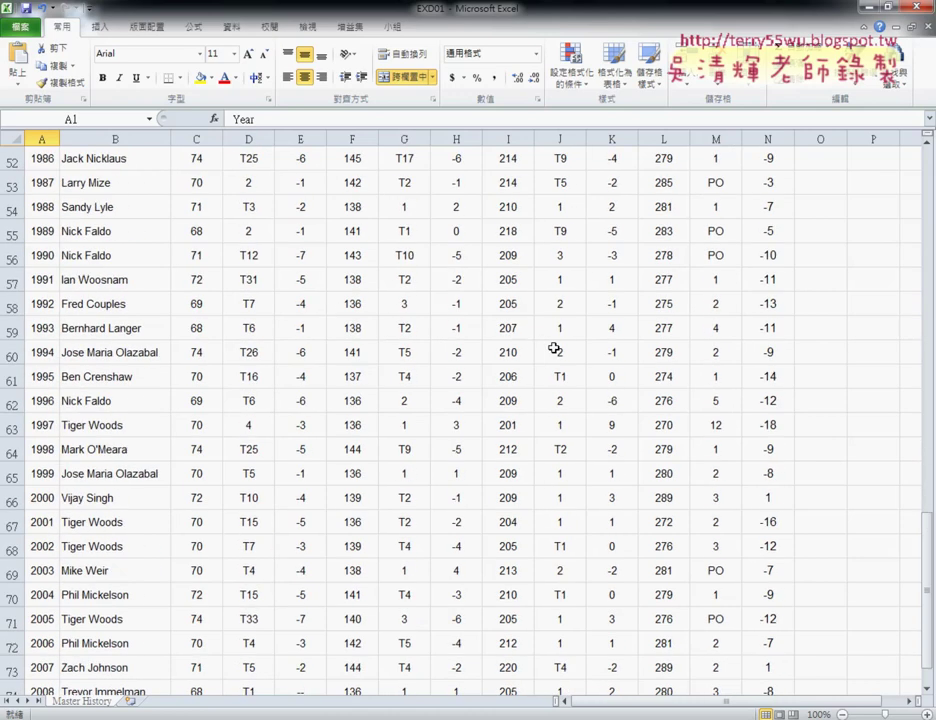
scroll(556, 348, down, 5)
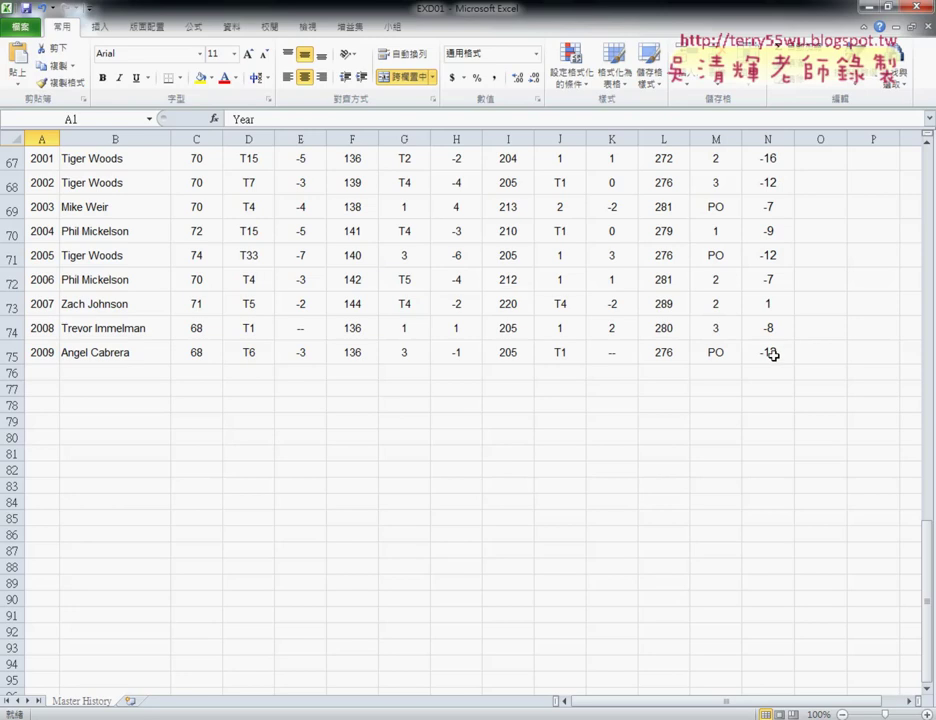
shift+click(772, 355)
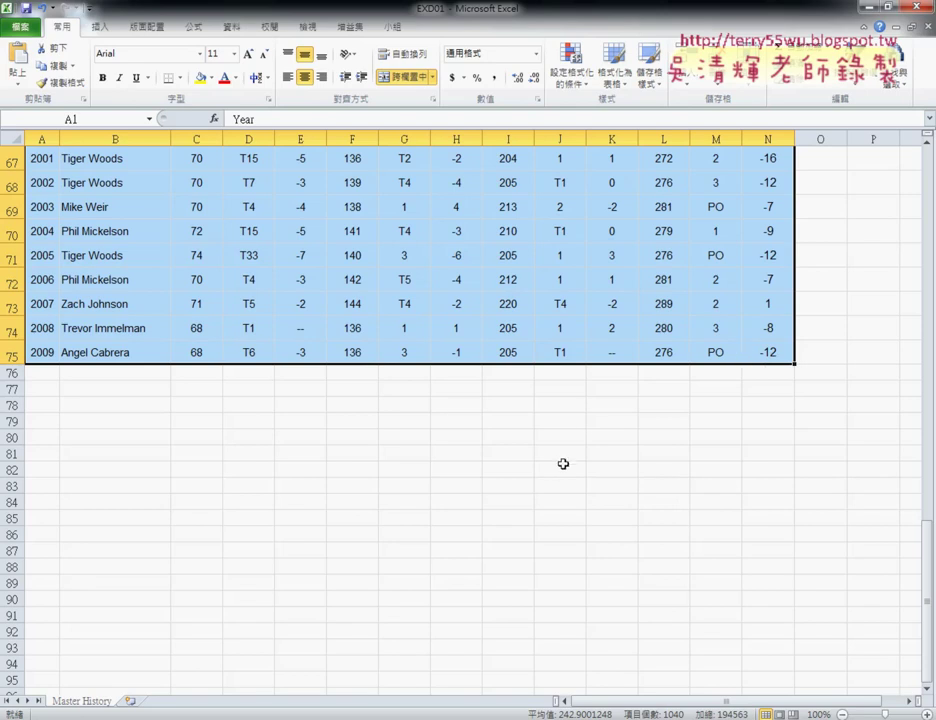
scroll(563, 464, up, 9)
scroll(563, 464, up, 6)
scroll(563, 464, up, 5)
scroll(563, 464, up, 2)
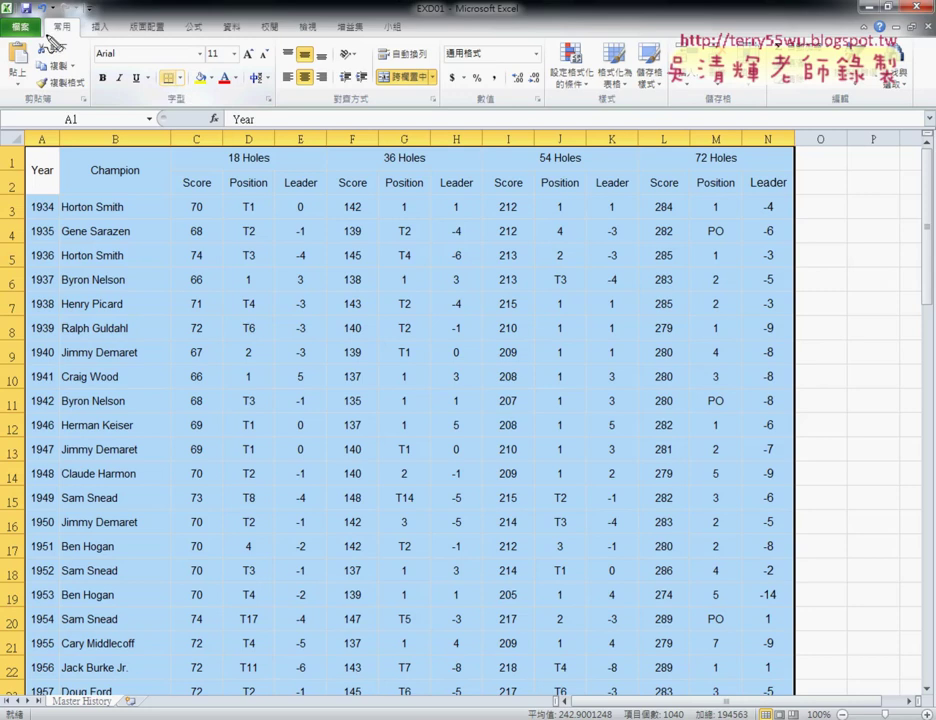
drag(68, 20, 62, 40)
drag(185, 66, 182, 64)
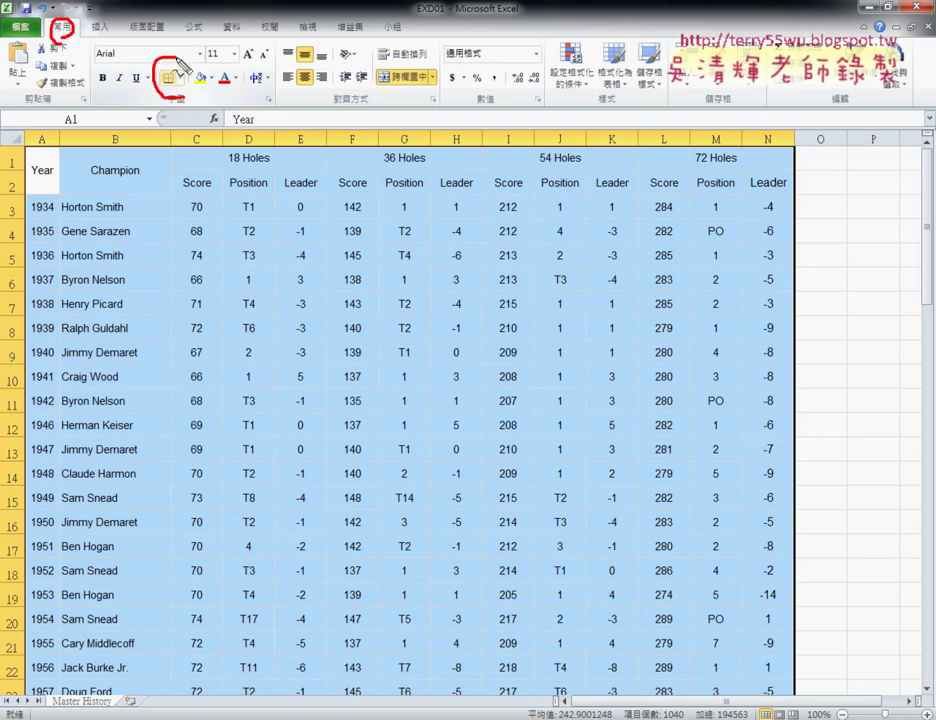
mouse_move(357, 207)
mouse_down()
mouse_move(196, 86)
mouse_move(208, 100)
mouse_move(248, 96)
mouse_up()
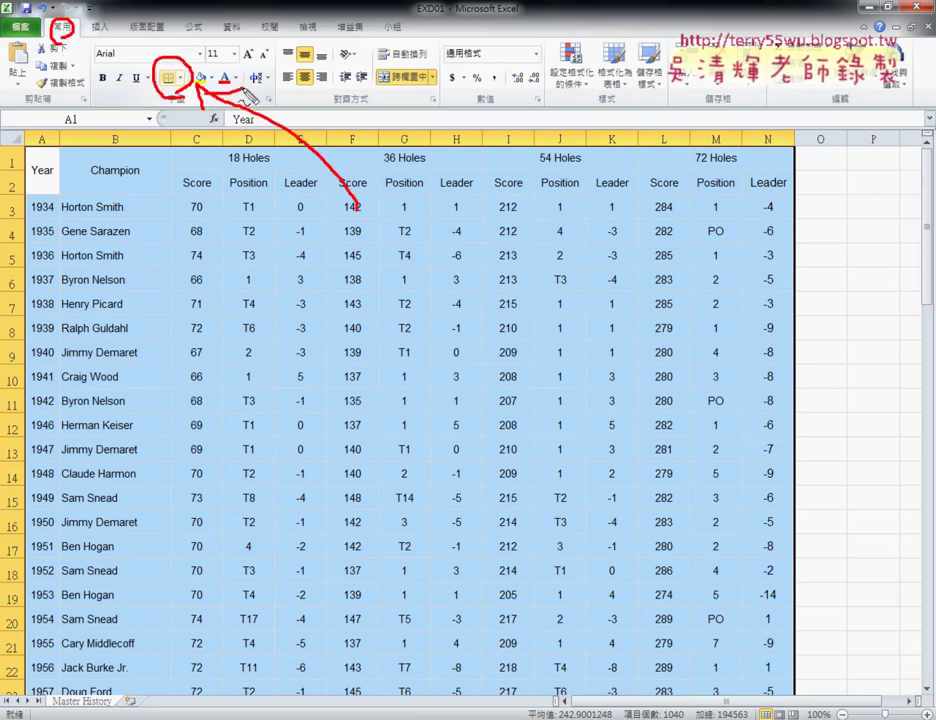
key(Escape)
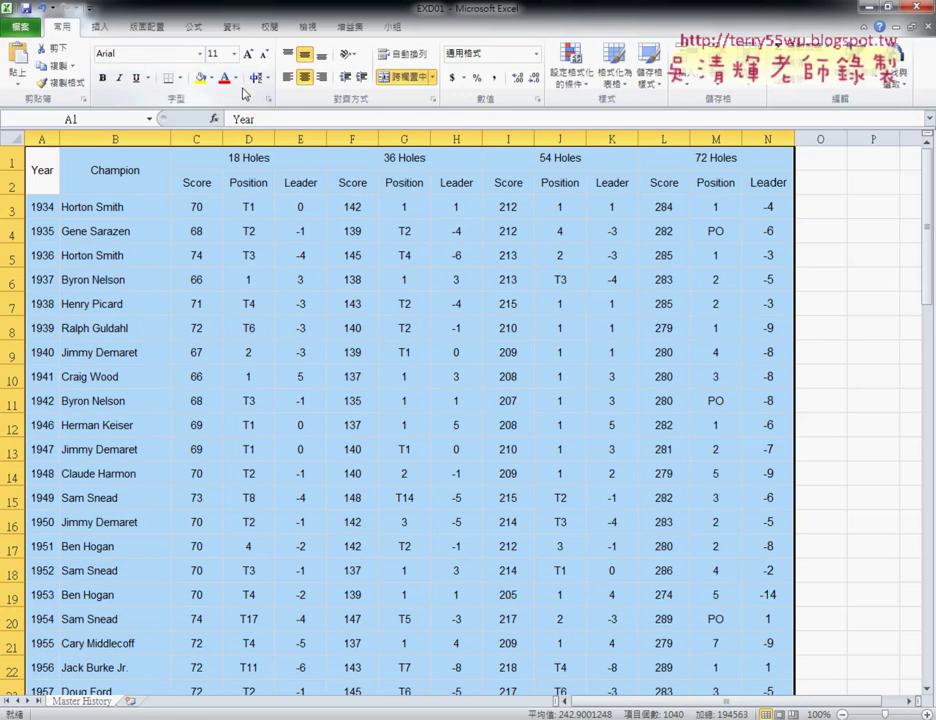
In More Borders, apply thin Inside borders and a thick Outline to the table.
click(180, 77)
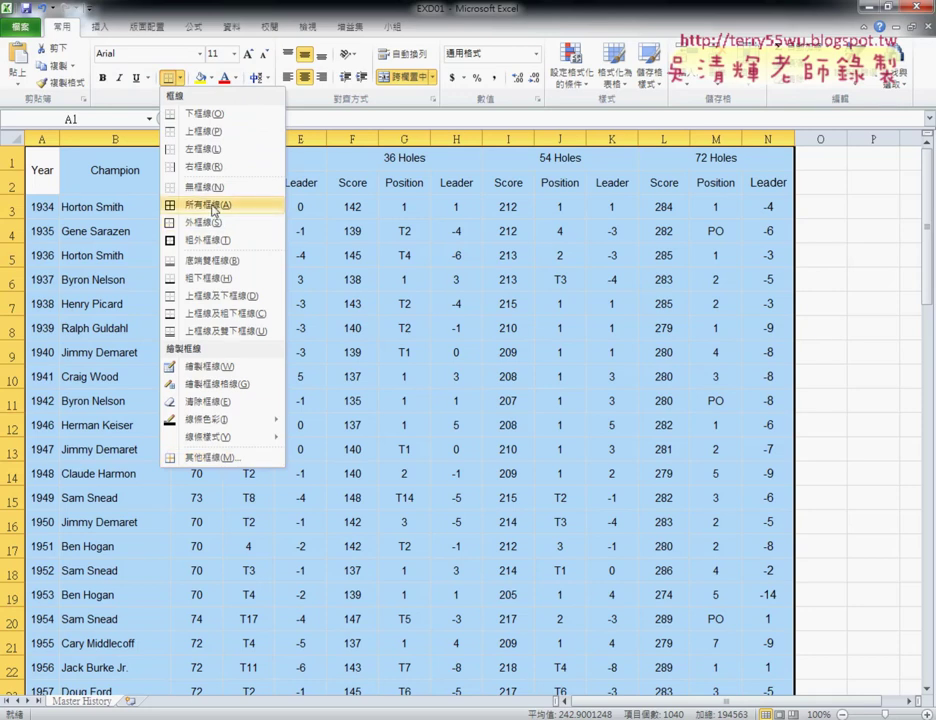
click(221, 462)
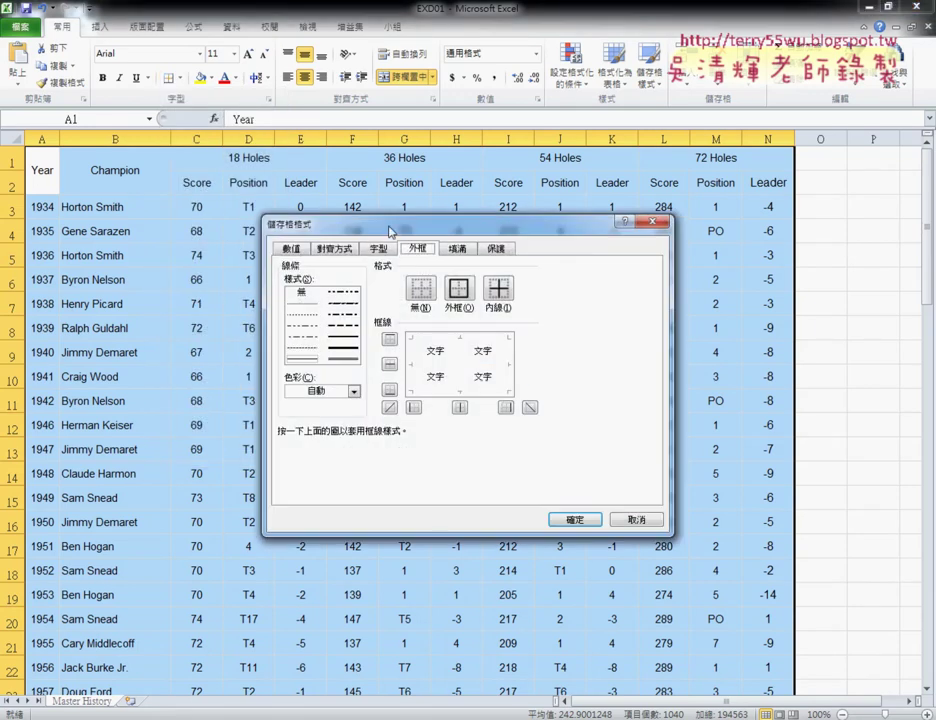
drag(390, 231, 387, 174)
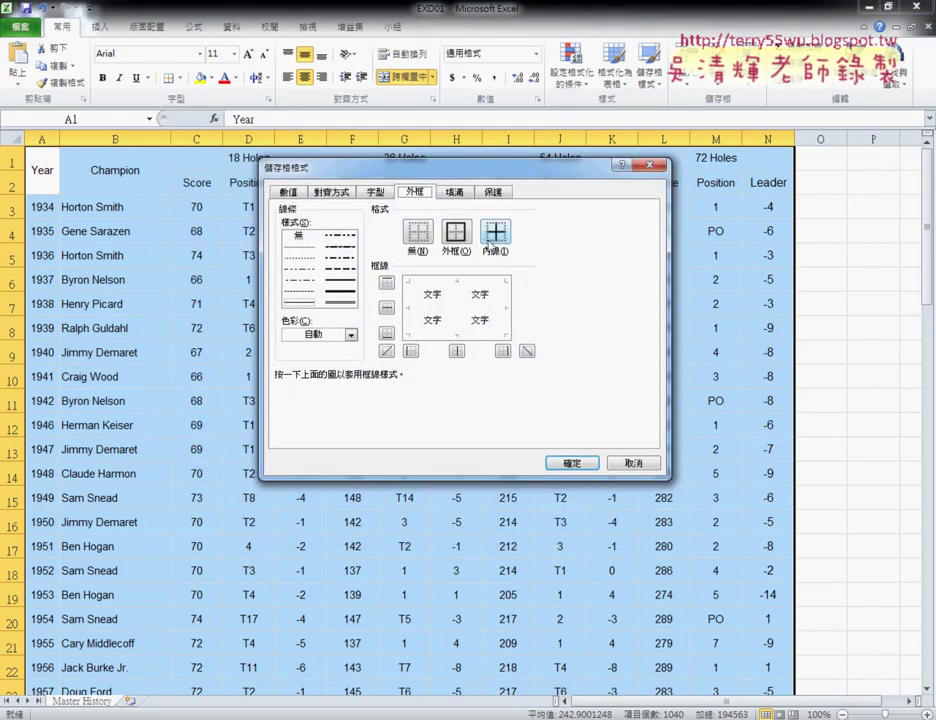
drag(485, 262, 452, 226)
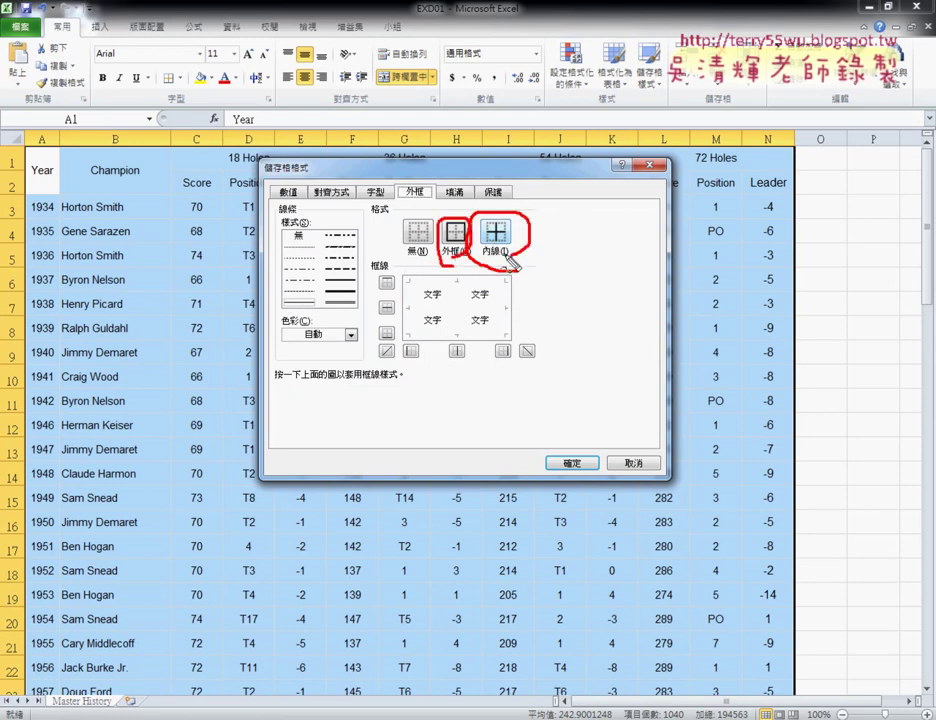
mouse_move(532, 228)
mouse_down()
mouse_move(582, 200)
mouse_move(548, 230)
mouse_up()
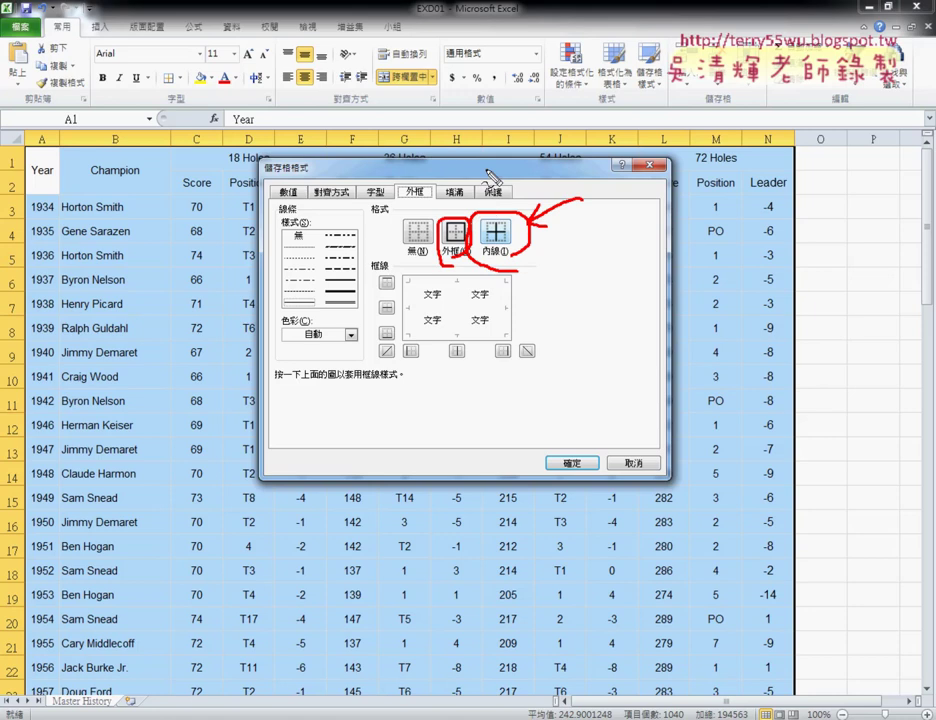
mouse_move(487, 172)
mouse_down()
mouse_move(455, 214)
mouse_move(470, 213)
mouse_up()
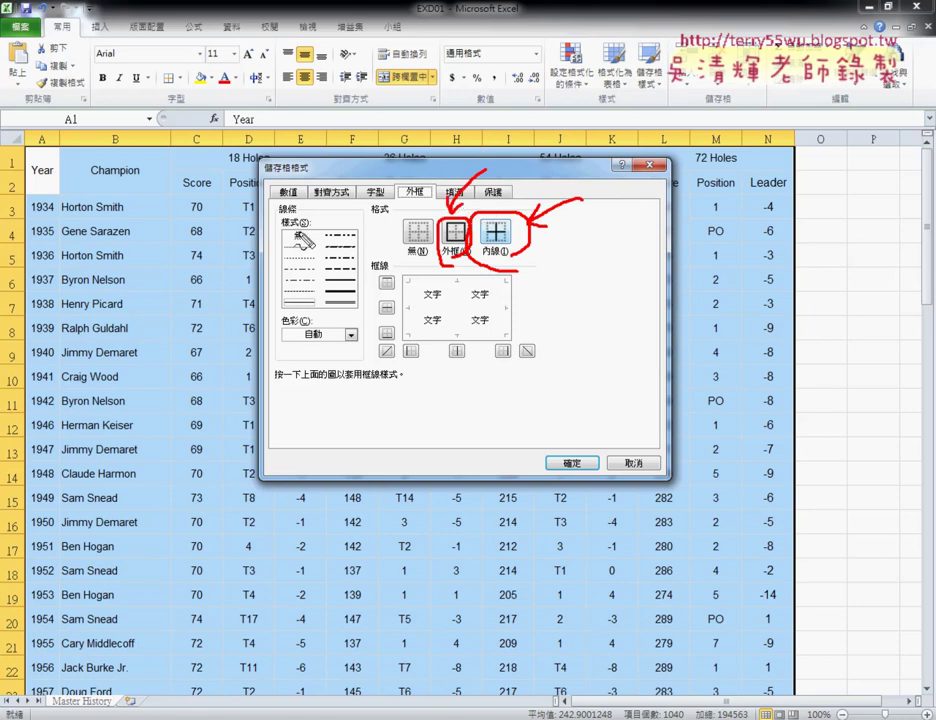
drag(312, 212, 290, 230)
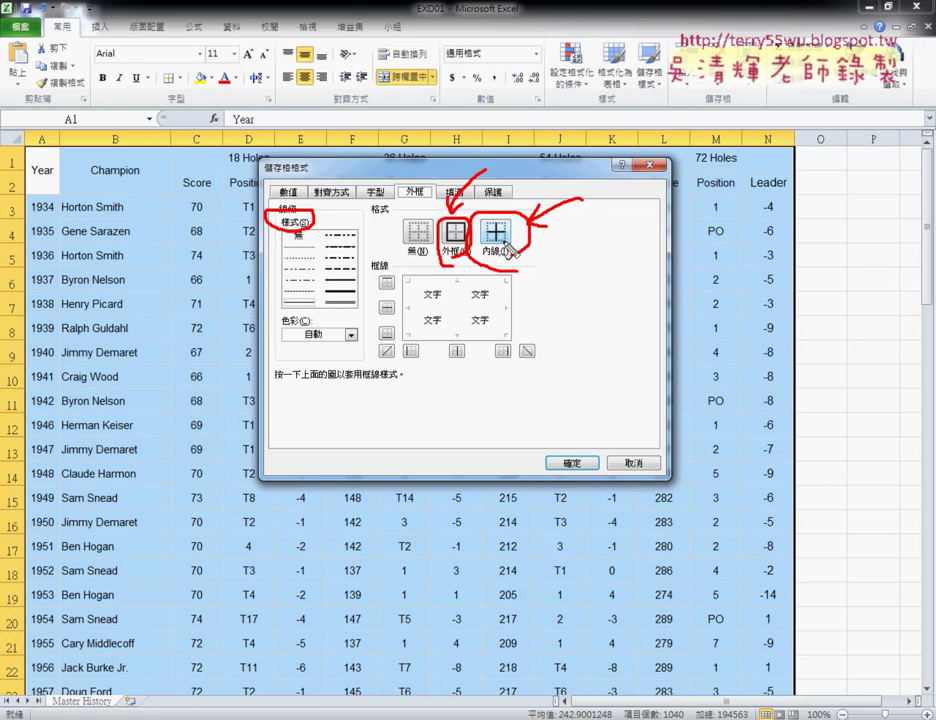
key(Escape)
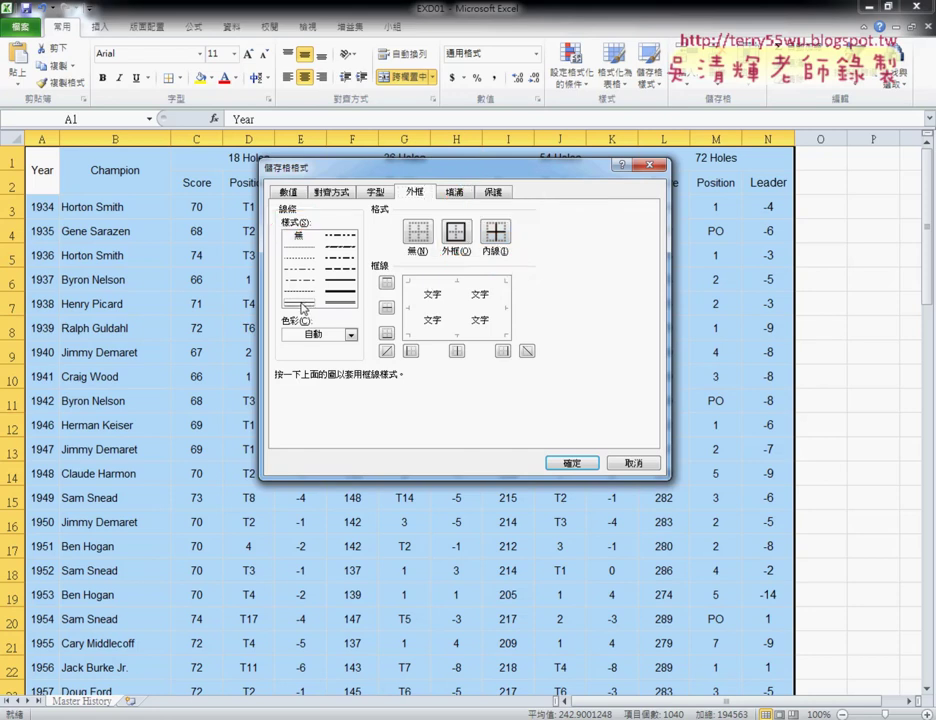
click(497, 235)
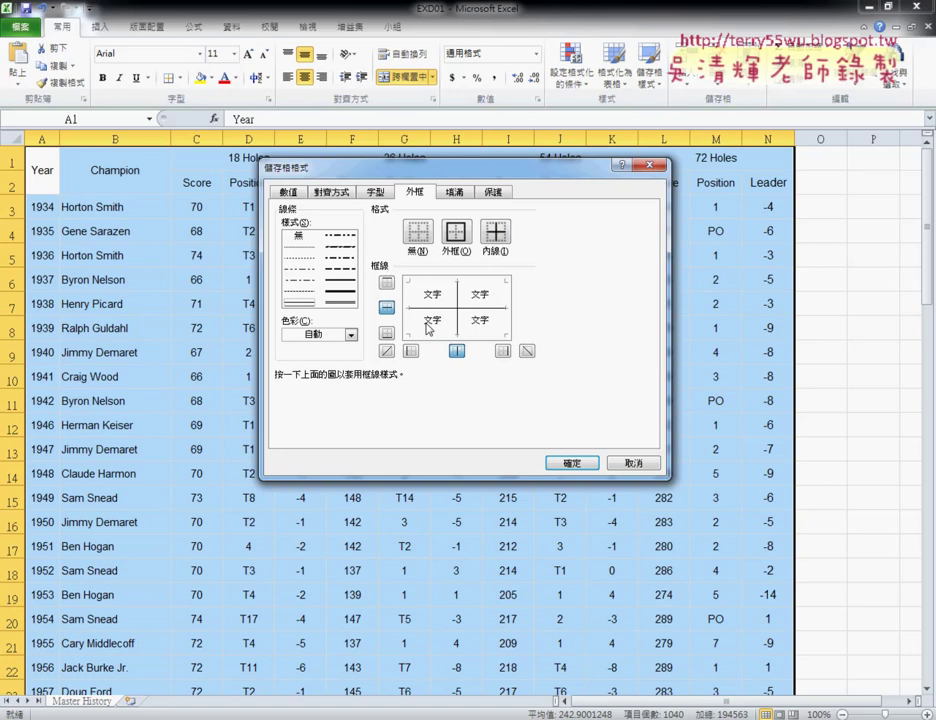
click(344, 287)
click(455, 231)
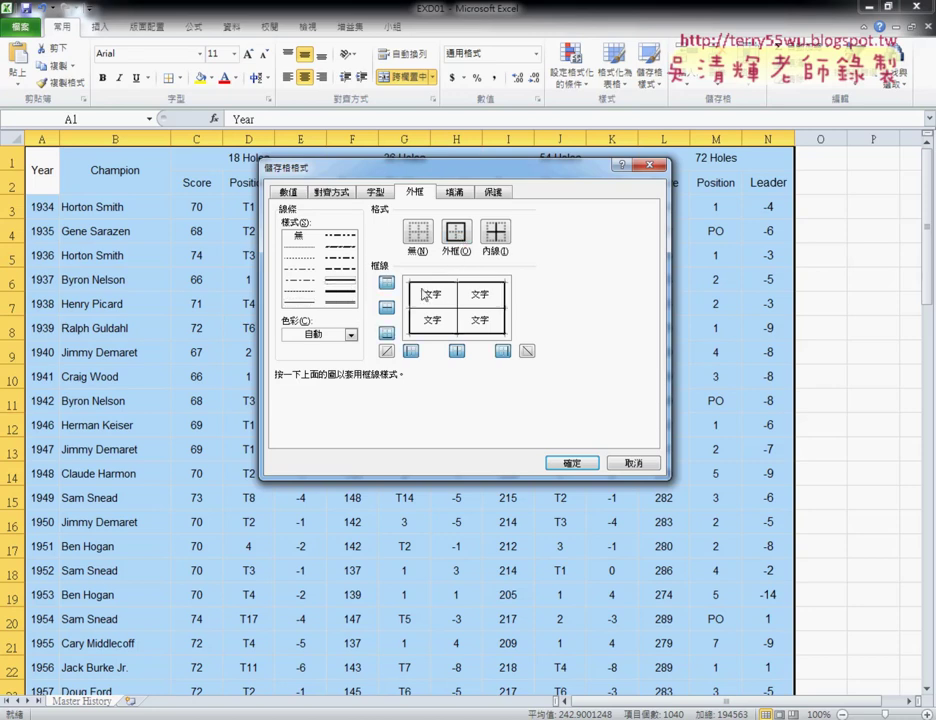
click(570, 463)
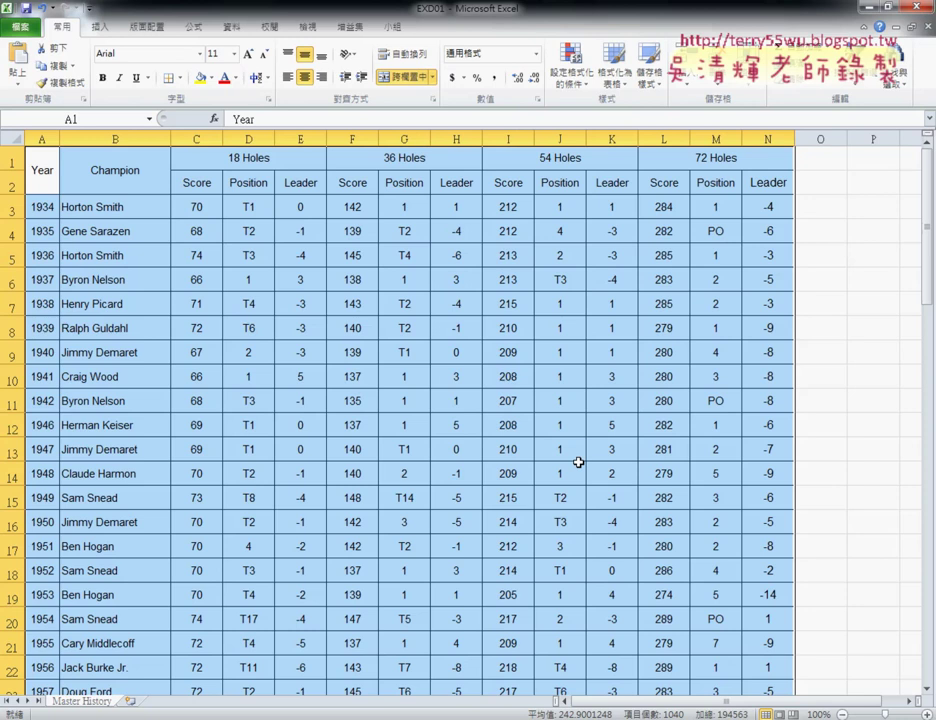
Check the bordered table in print preview, then back in the sheet select cell A3.
click(22, 28)
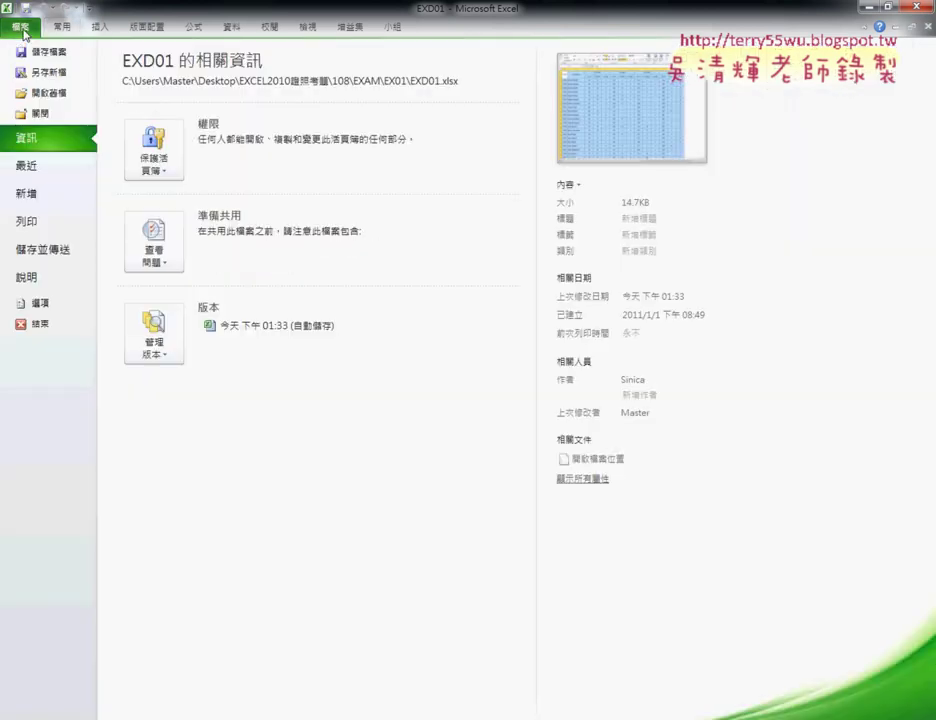
click(33, 222)
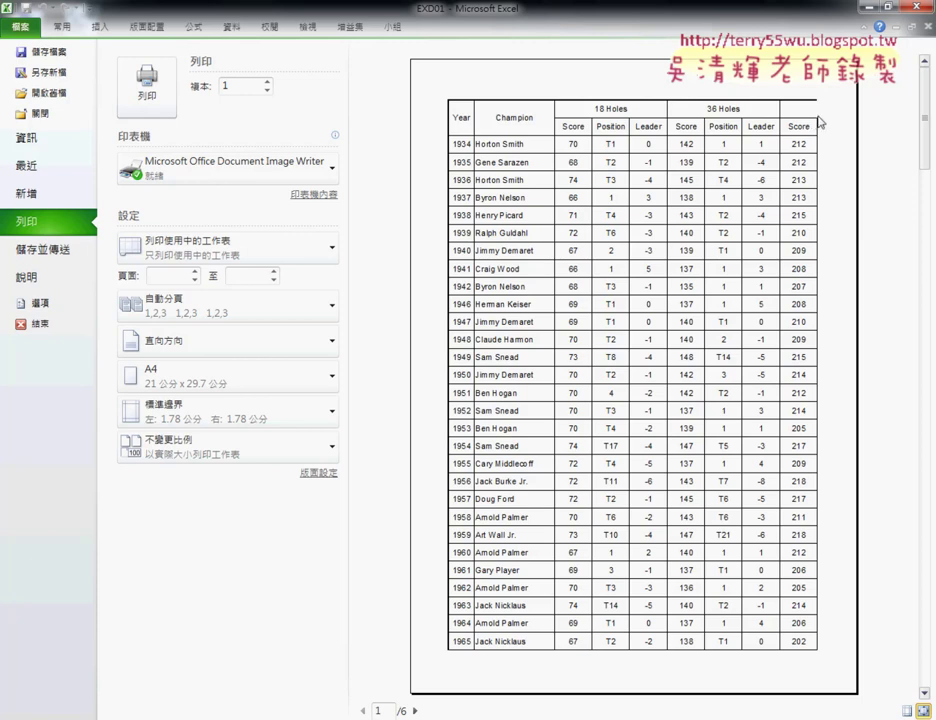
click(68, 30)
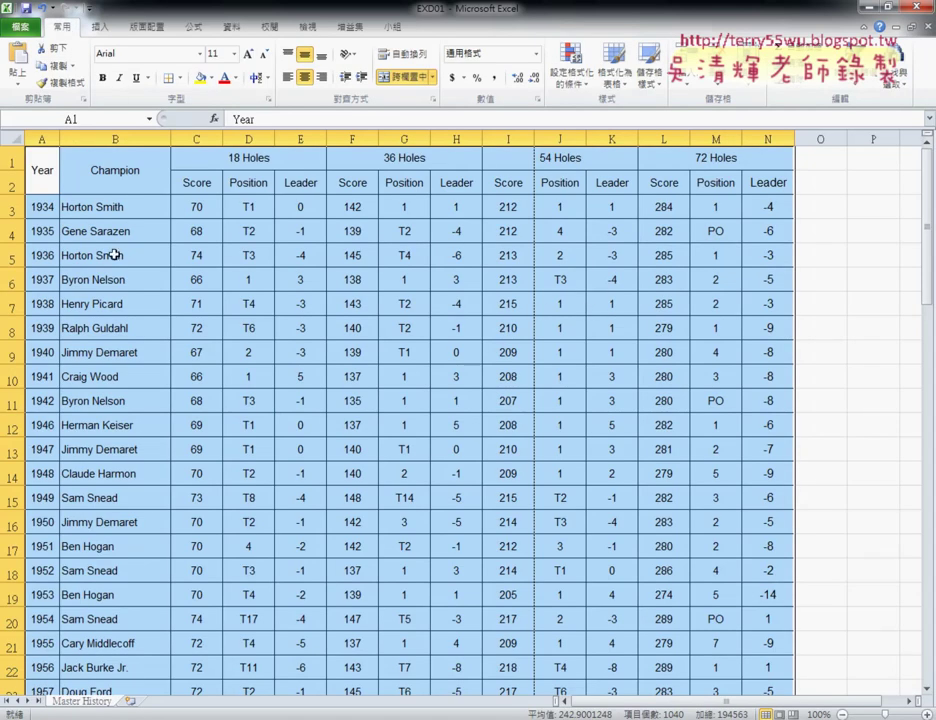
click(37, 208)
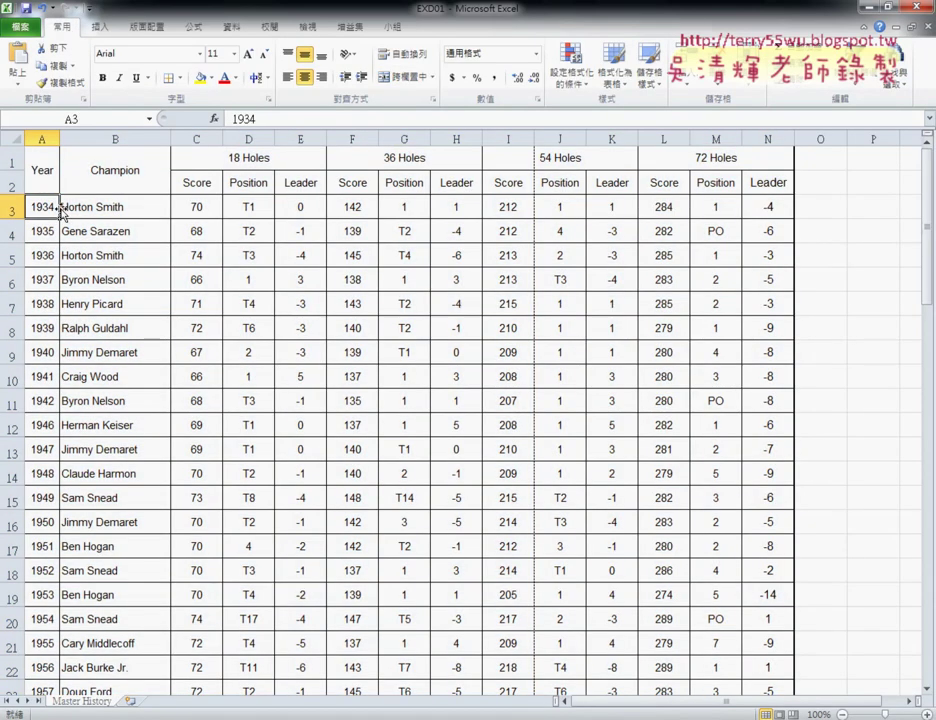
click(12, 185)
click(30, 207)
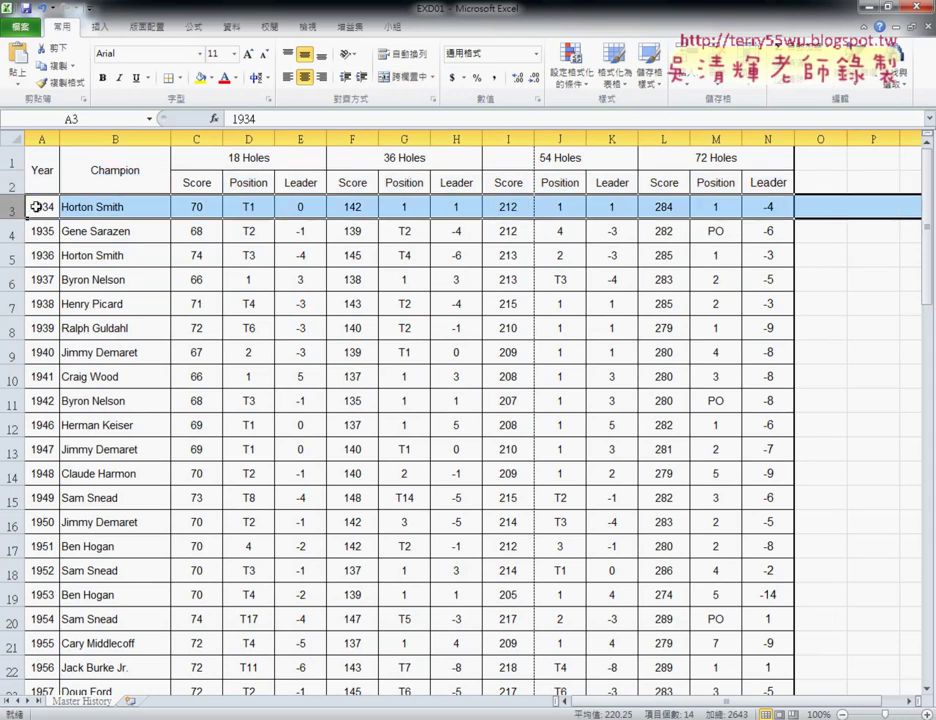
Recheck the print preview, then select the 1934 row from A3 to N3.
click(20, 27)
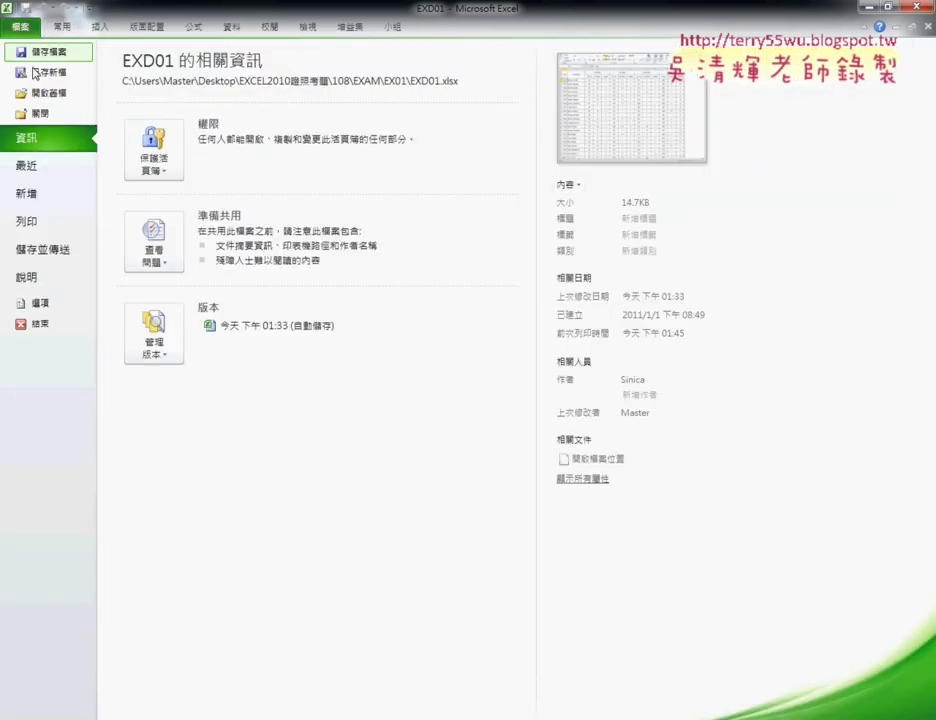
click(44, 222)
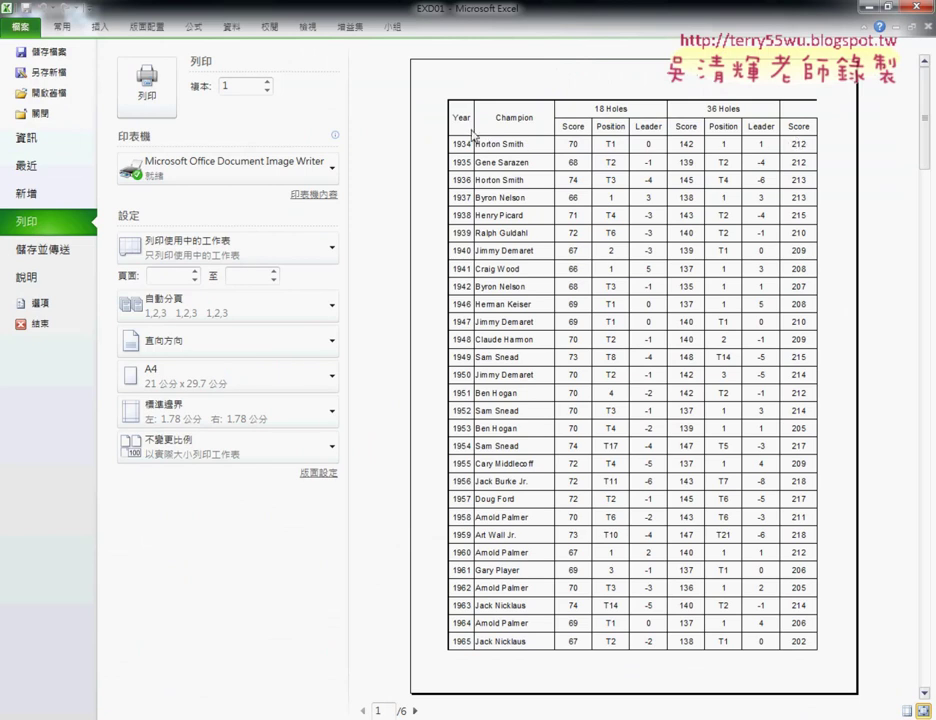
click(46, 27)
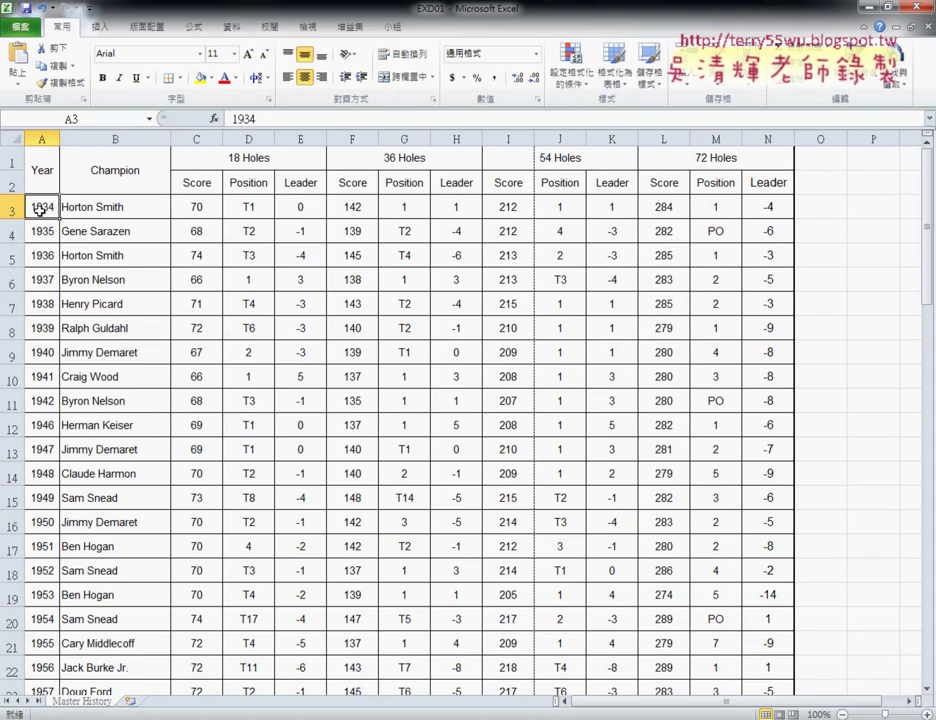
drag(40, 210, 770, 210)
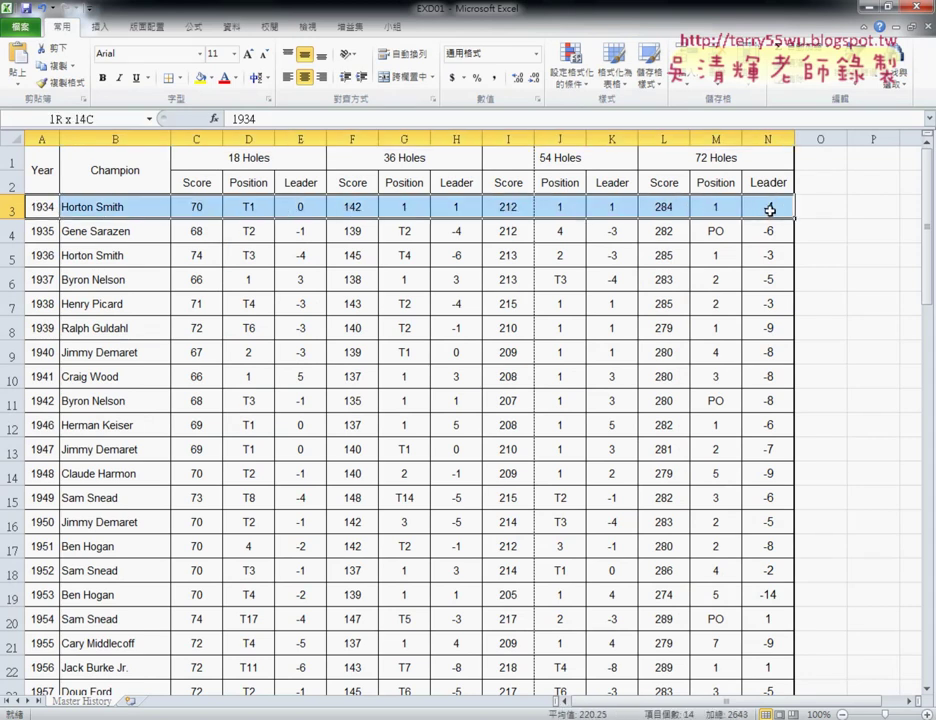
Give A3:N3 a double-line top border through Format Cells > Border.
click(182, 78)
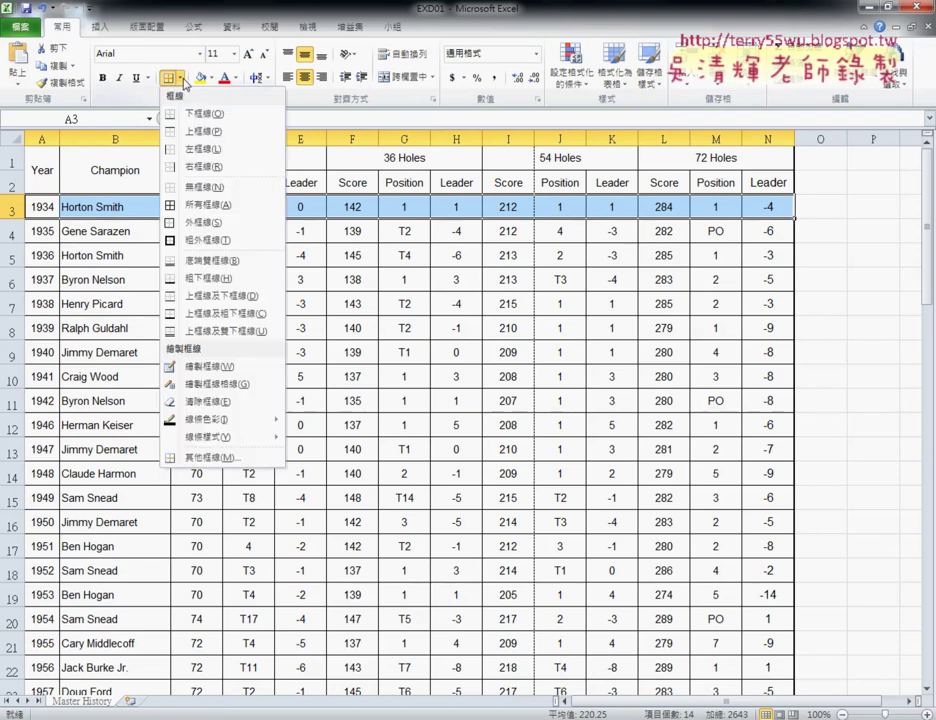
click(235, 457)
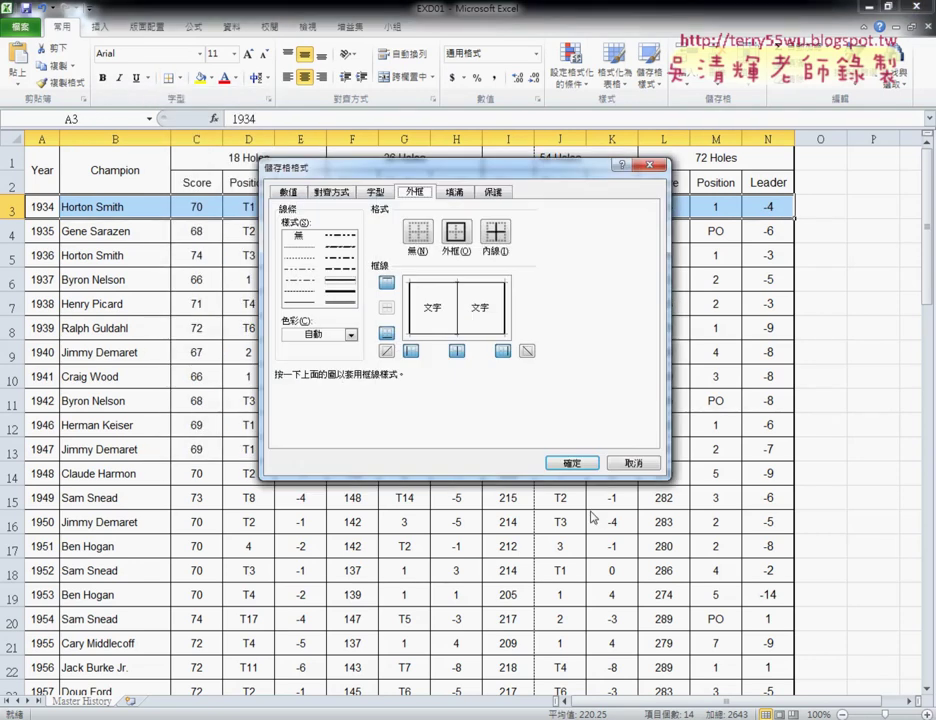
drag(436, 172, 536, 172)
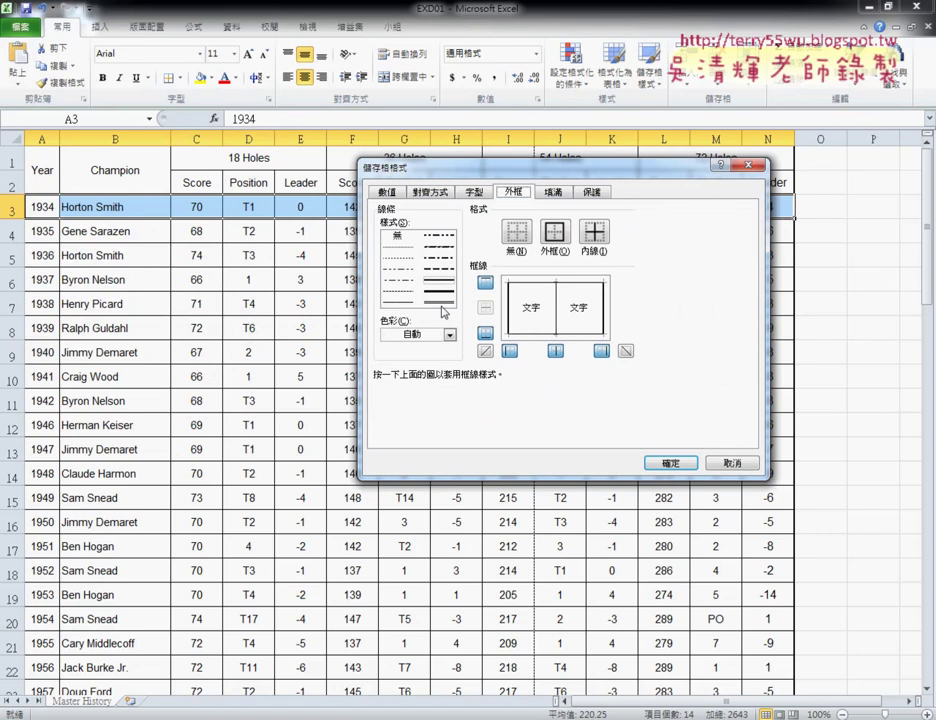
click(442, 302)
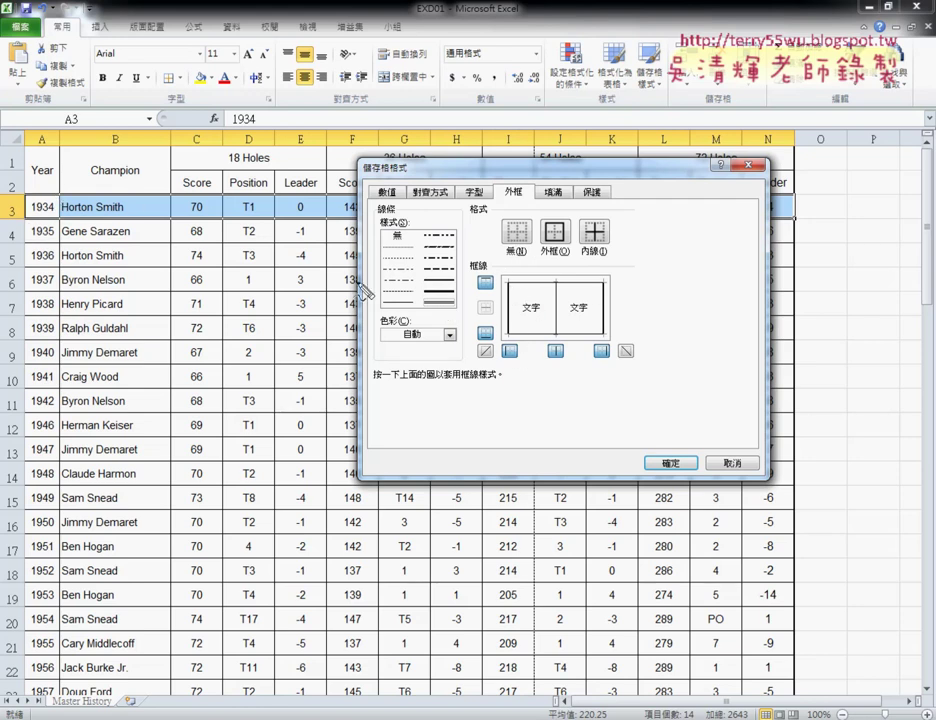
drag(192, 214, 510, 330)
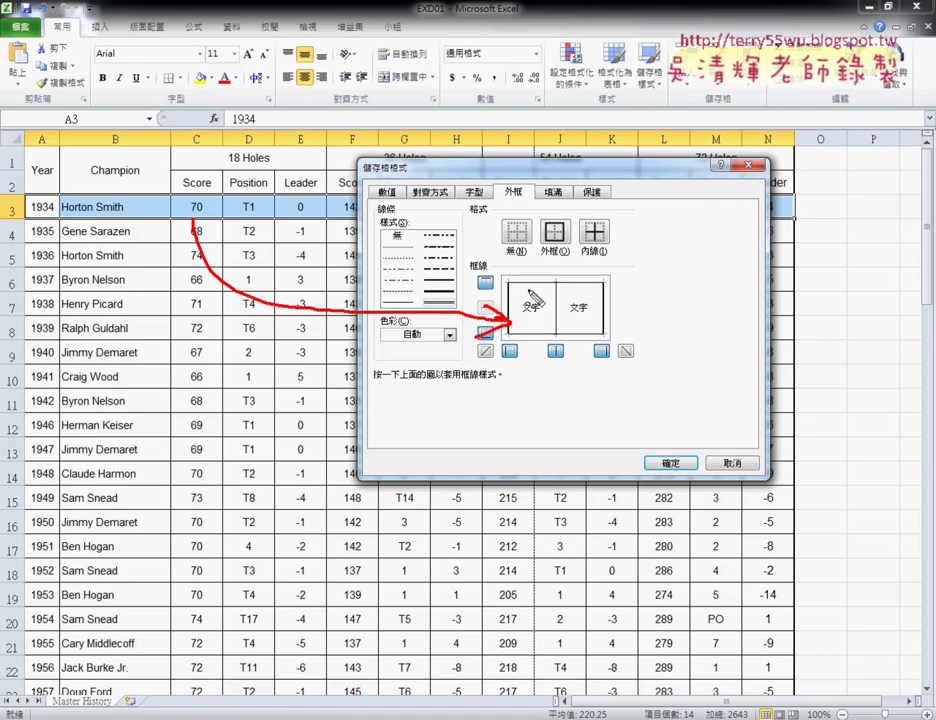
mouse_move(522, 288)
mouse_down()
mouse_move(507, 290)
mouse_move(527, 299)
mouse_up()
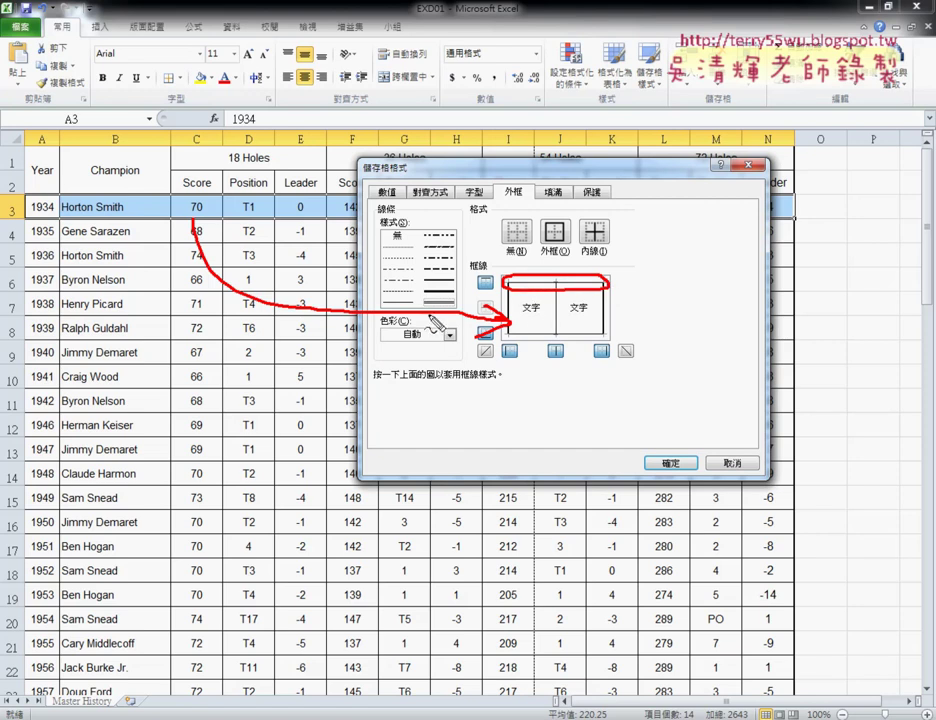
mouse_move(17, 189)
mouse_down()
mouse_move(778, 200)
mouse_move(2, 232)
mouse_up()
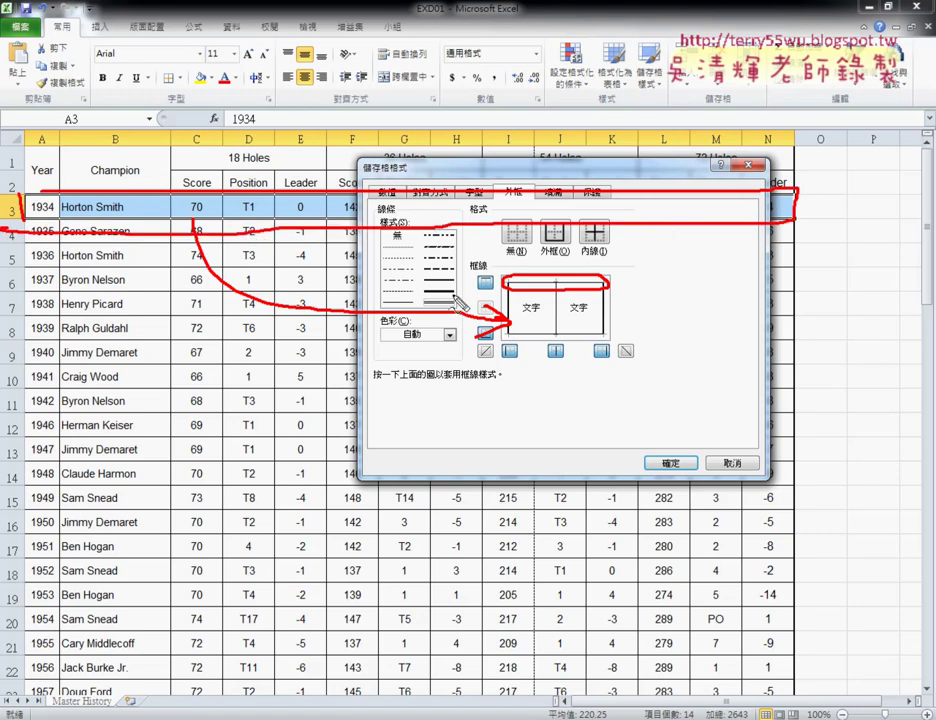
drag(423, 298, 447, 318)
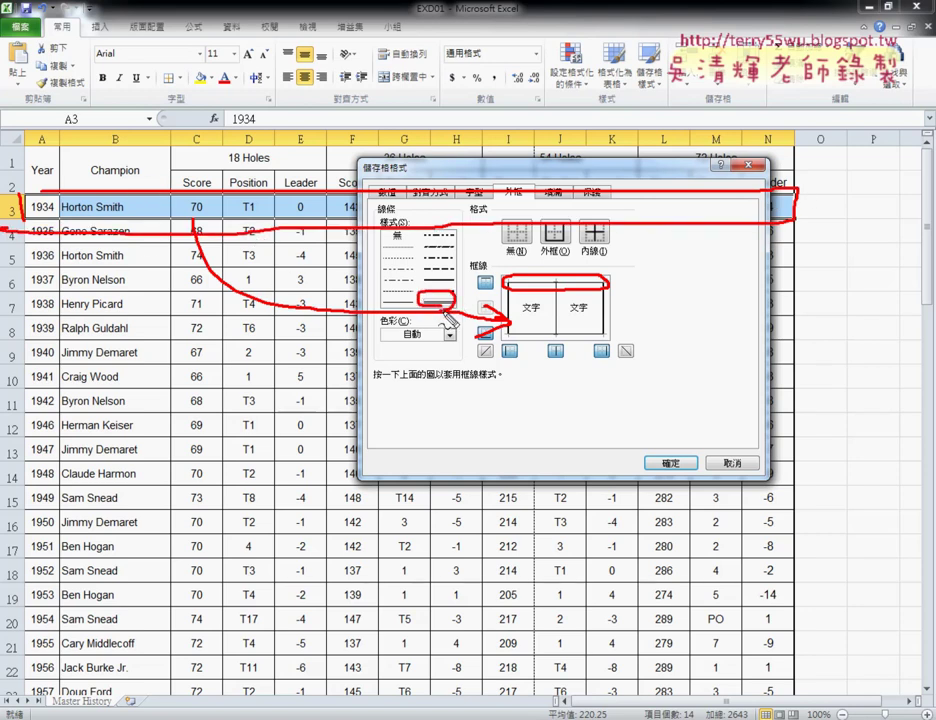
key(Escape)
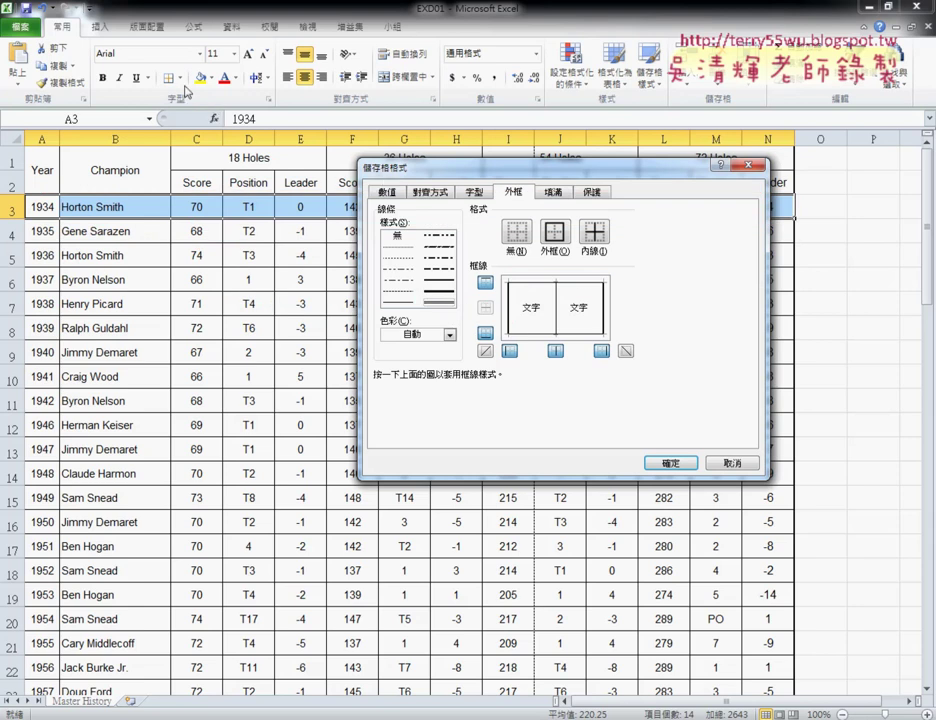
click(440, 302)
click(521, 284)
click(673, 469)
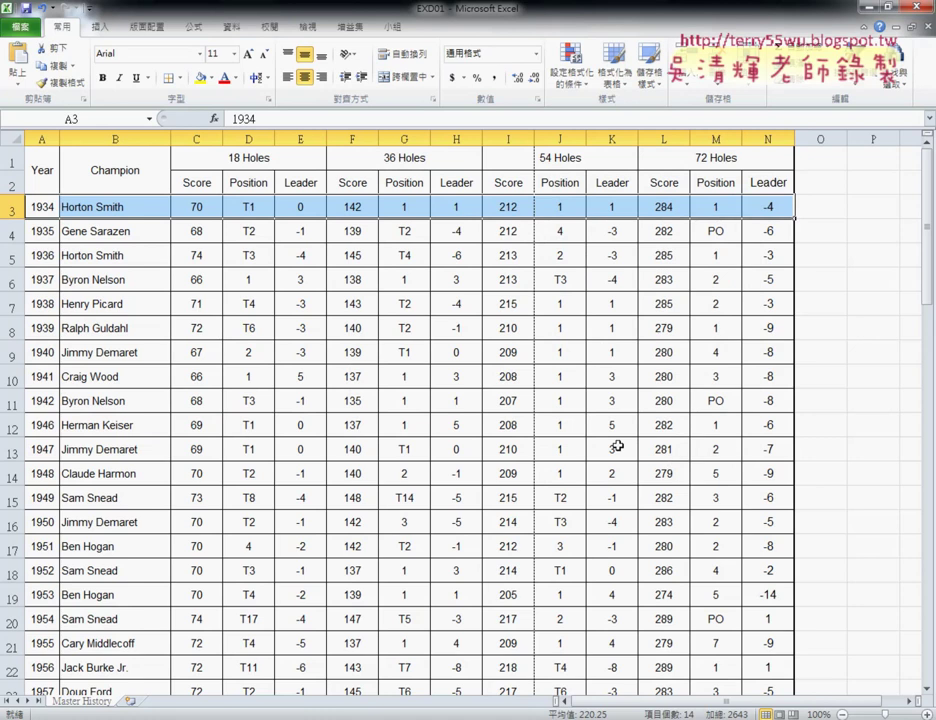
Inspect the double line in the sheet and print preview, then switch to the exam PDF.
click(508, 425)
drag(42, 207, 759, 206)
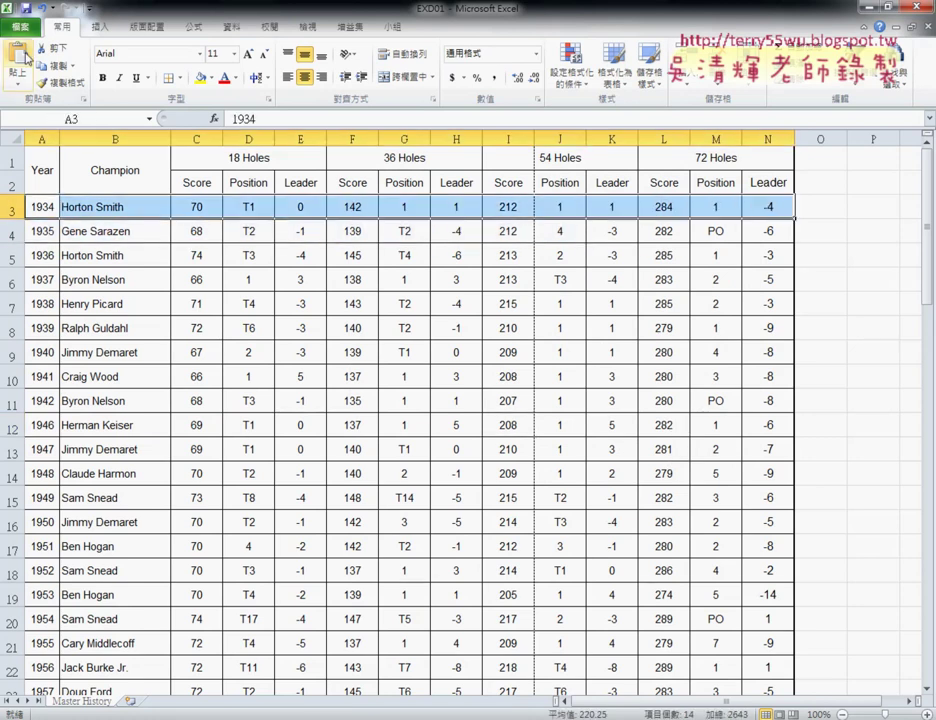
click(100, 304)
click(19, 31)
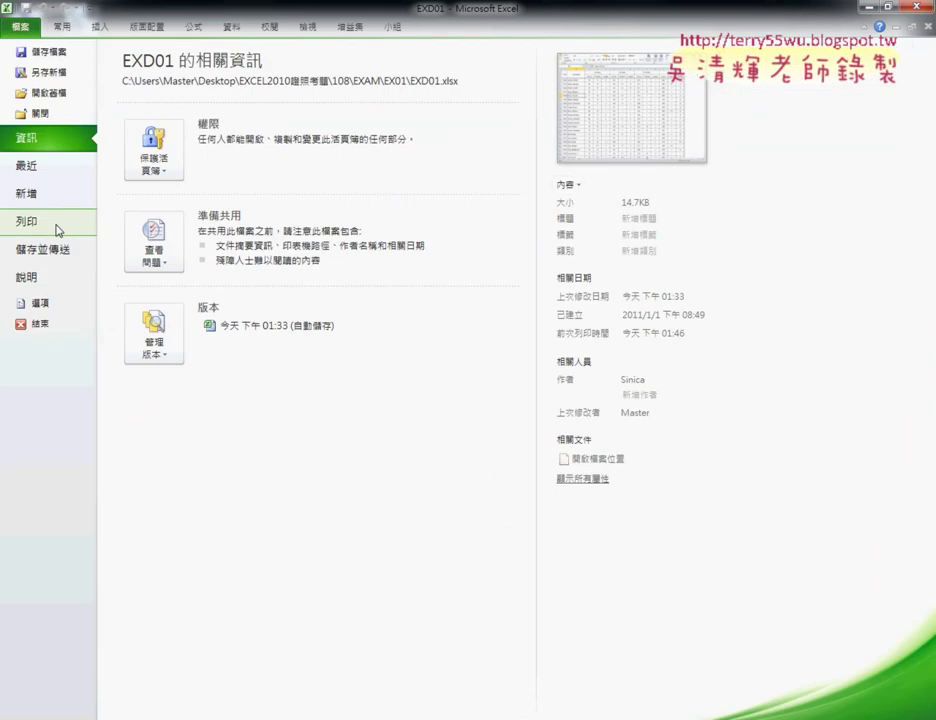
click(57, 230)
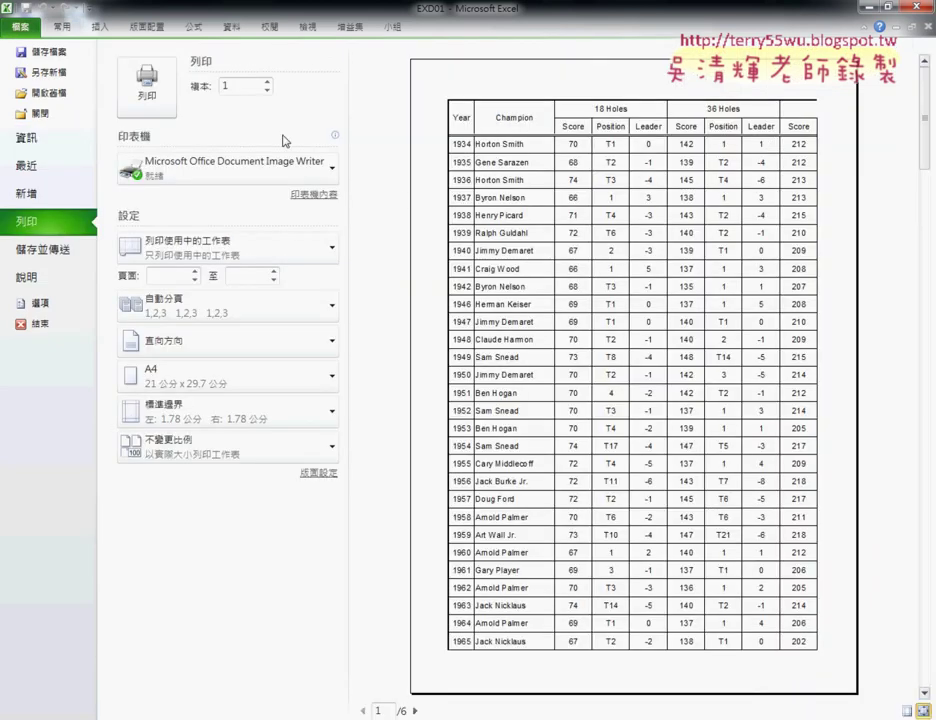
click(46, 20)
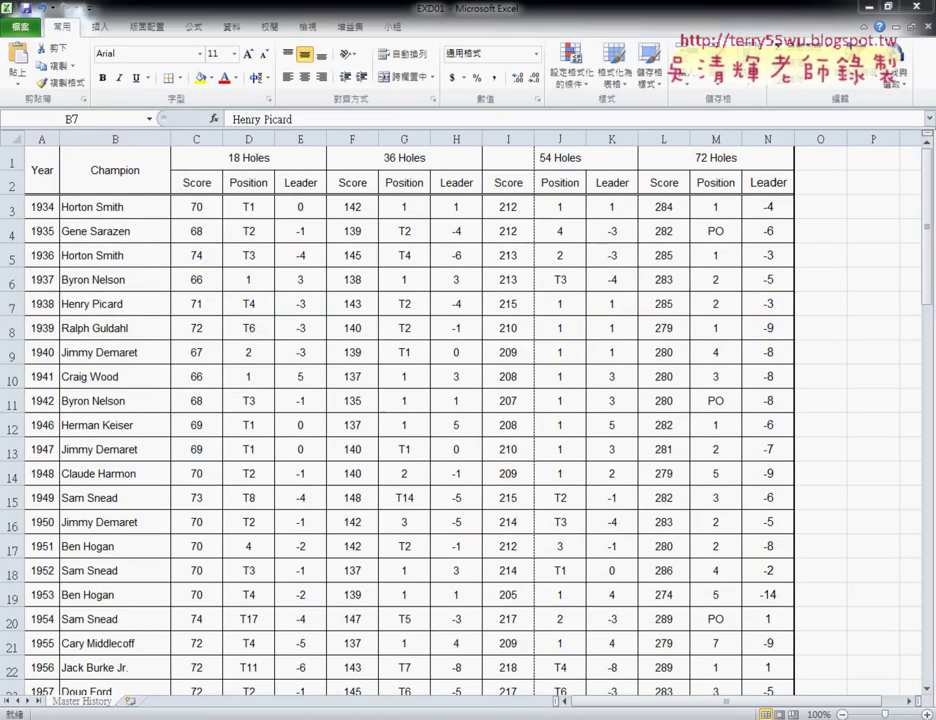
key(alt+Tab)
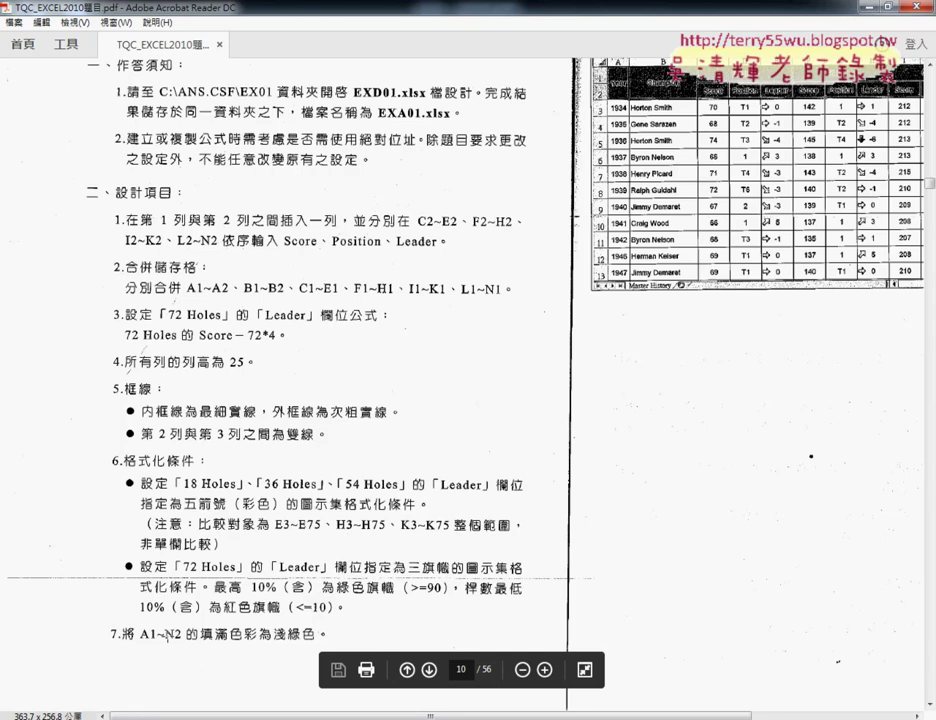
scroll(165, 635, down, 1)
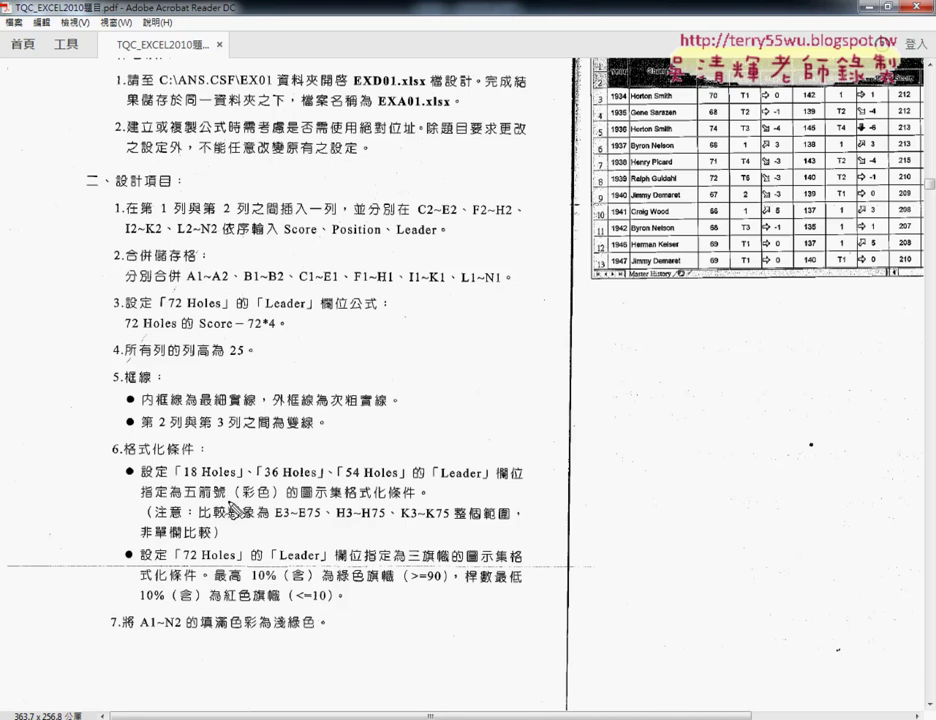
drag(225, 500, 228, 490)
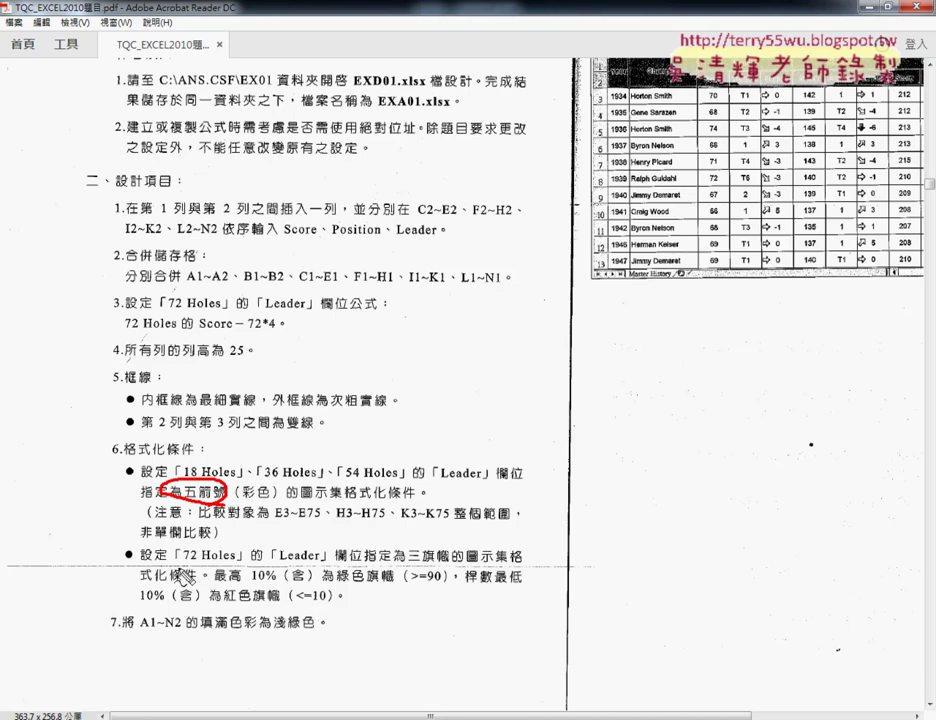
drag(183, 566, 238, 566)
drag(455, 566, 458, 548)
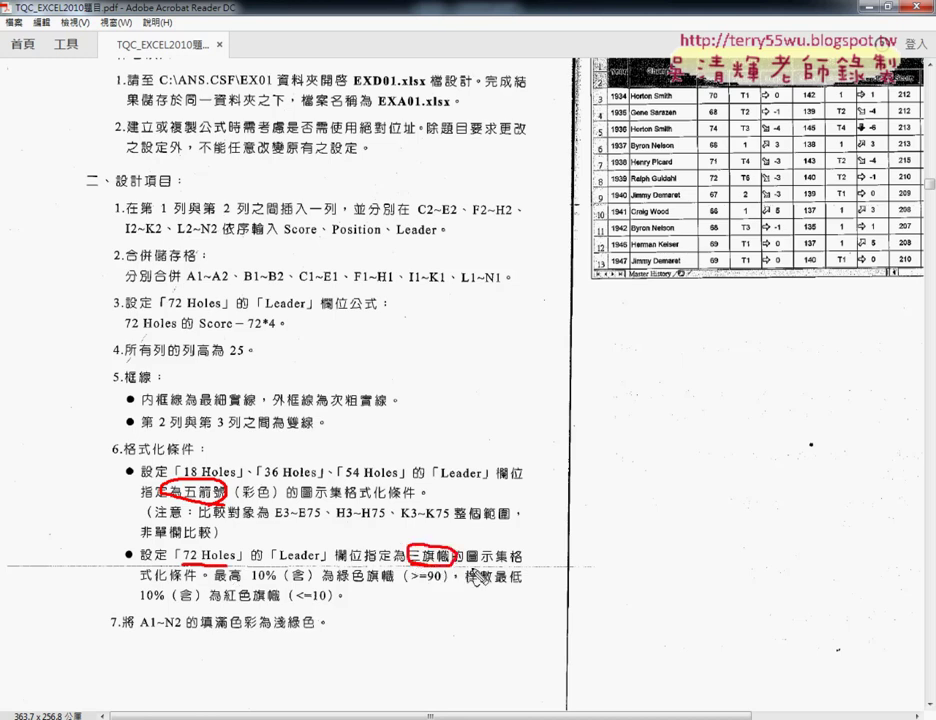
drag(268, 508, 343, 507)
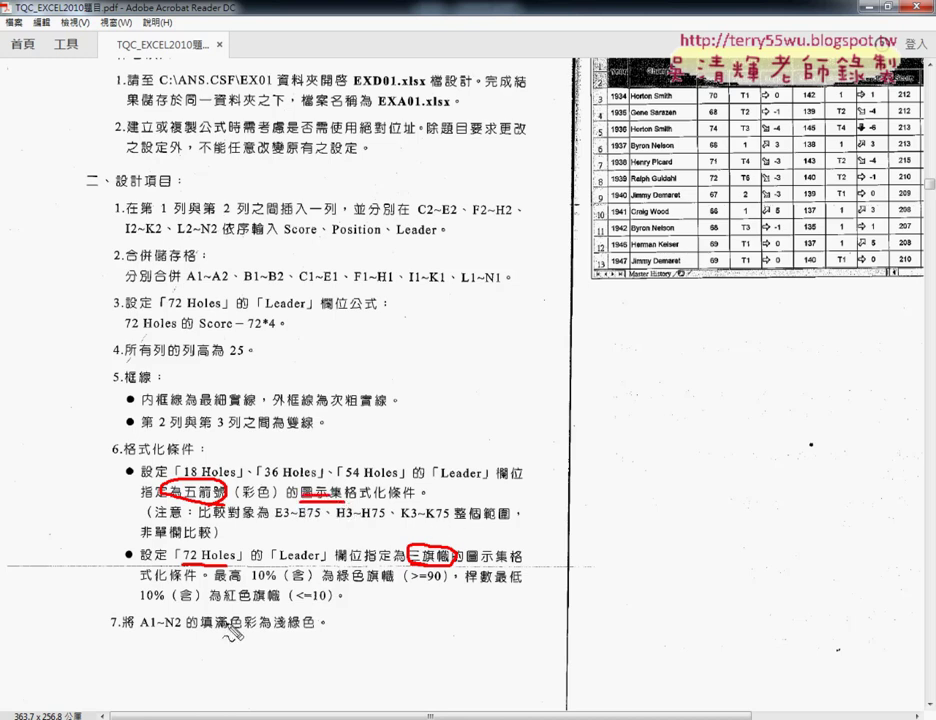
drag(140, 633, 199, 633)
Note the A1:N2 light-green fill requirement, then select E3:E75 in the EXD01 workbook.
drag(272, 632, 318, 632)
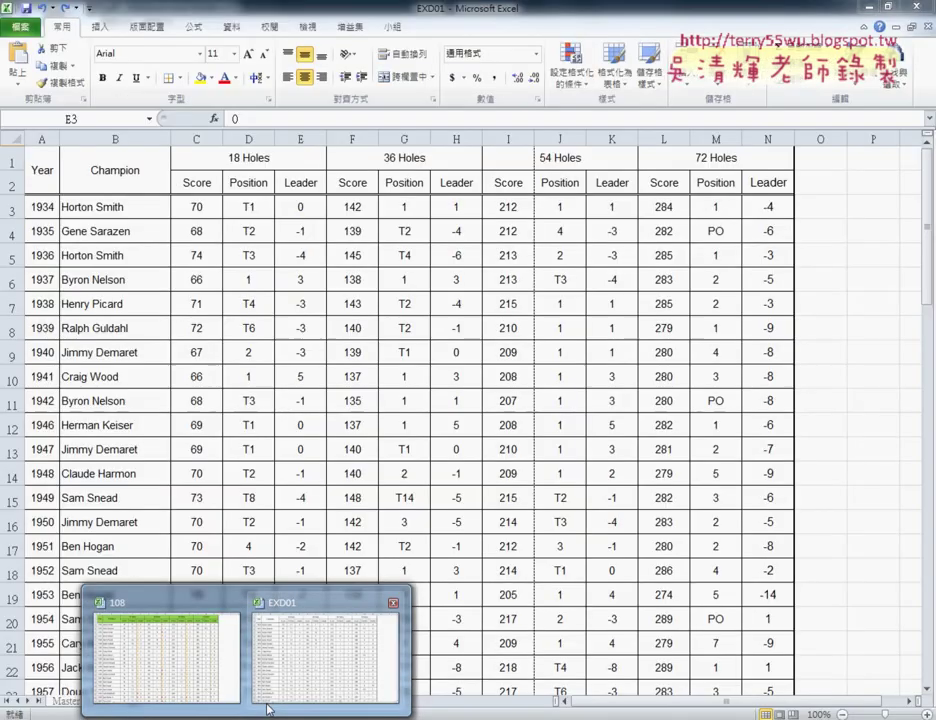
click(299, 684)
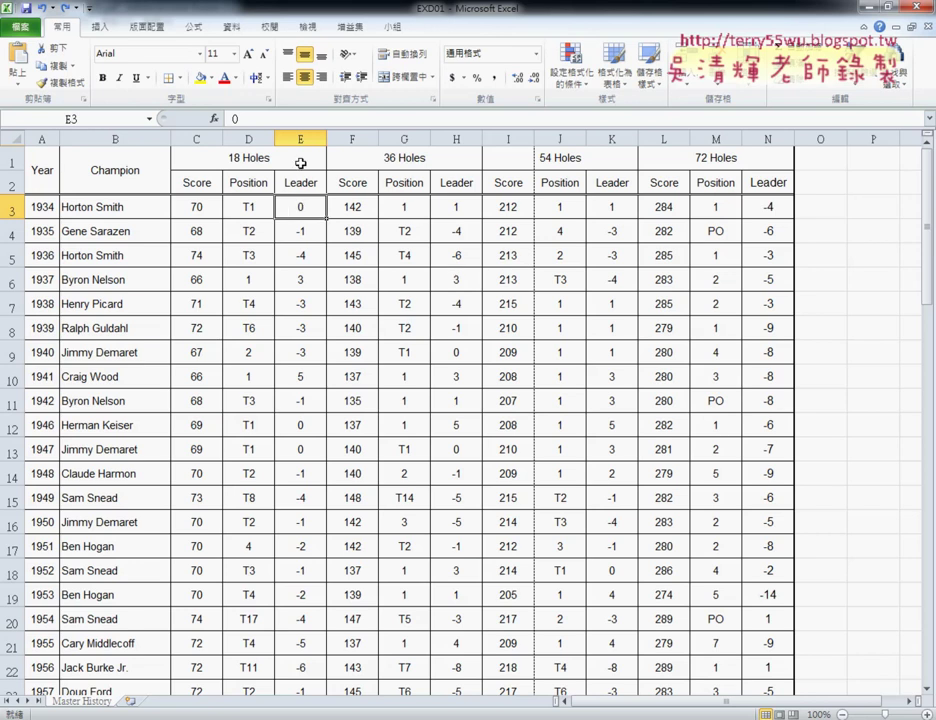
scroll(324, 290, down, 5)
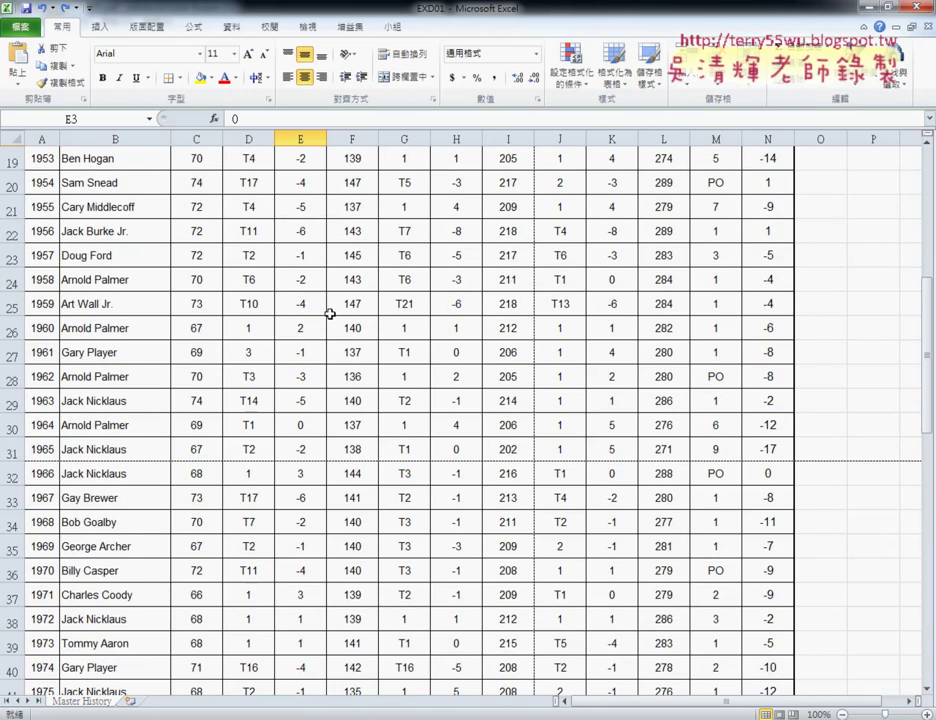
scroll(330, 309, down, 10)
scroll(330, 309, down, 4)
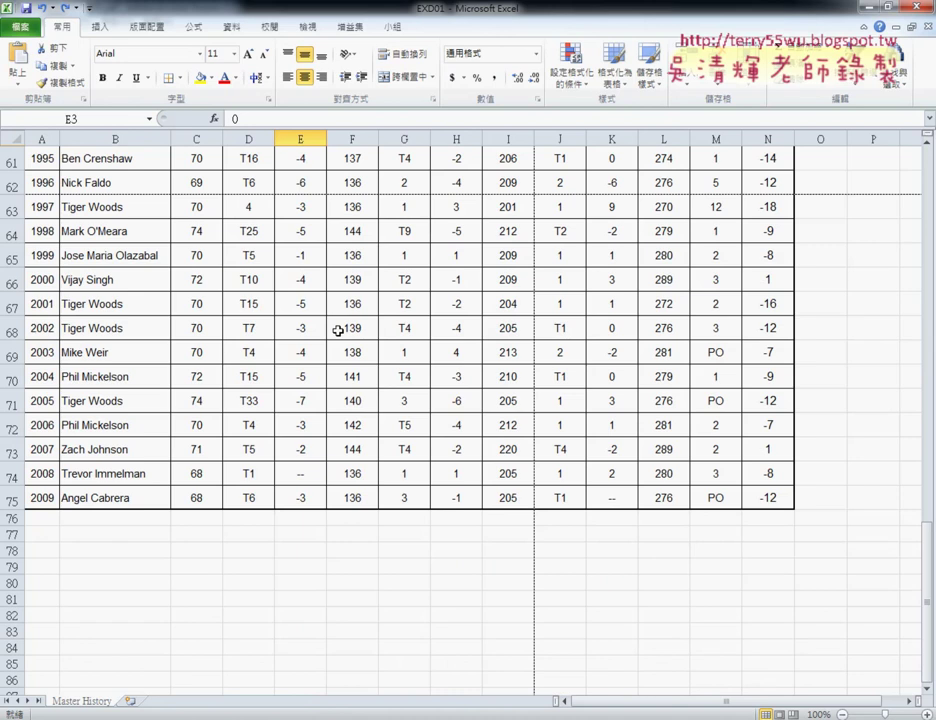
shift+click(299, 497)
scroll(299, 497, up, 5)
scroll(274, 487, up, 10)
scroll(330, 482, up, 5)
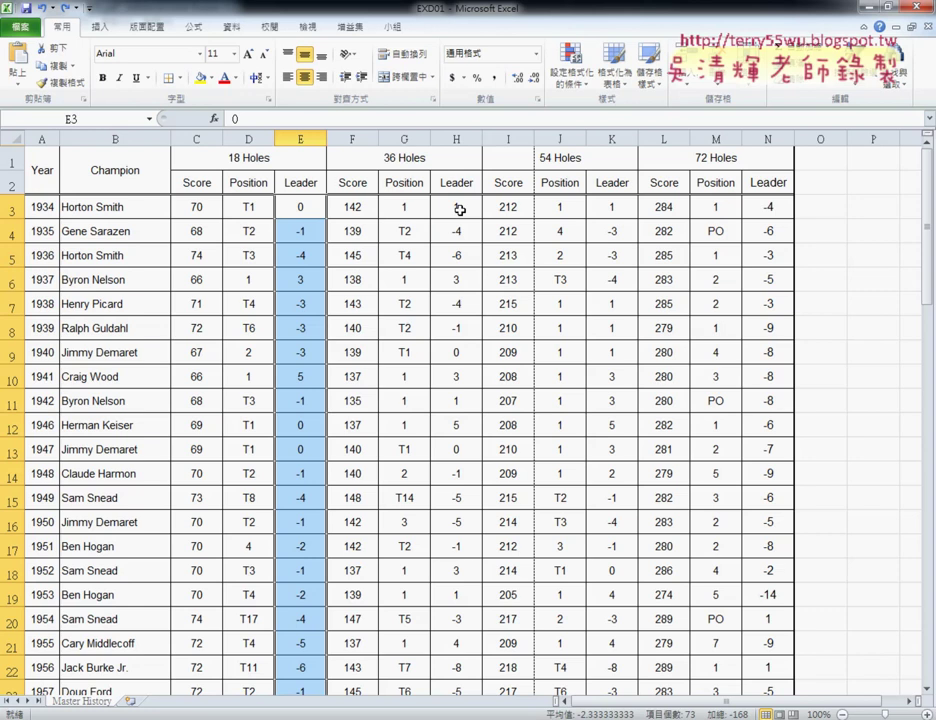
Ctrl-add H3:H75 and K3:K75 to the E3:E75 Leader selection.
mouse_move(459, 209)
mouse_down()
mouse_move(458, 650)
mouse_move(469, 671)
mouse_up()
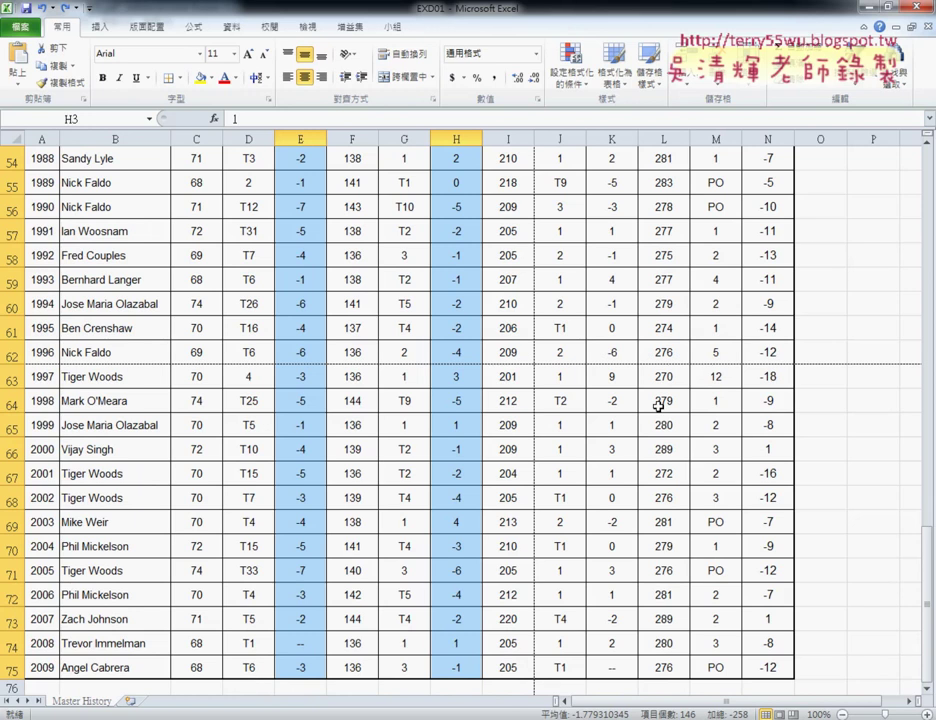
scroll(629, 405, up, 4)
scroll(606, 403, up, 14)
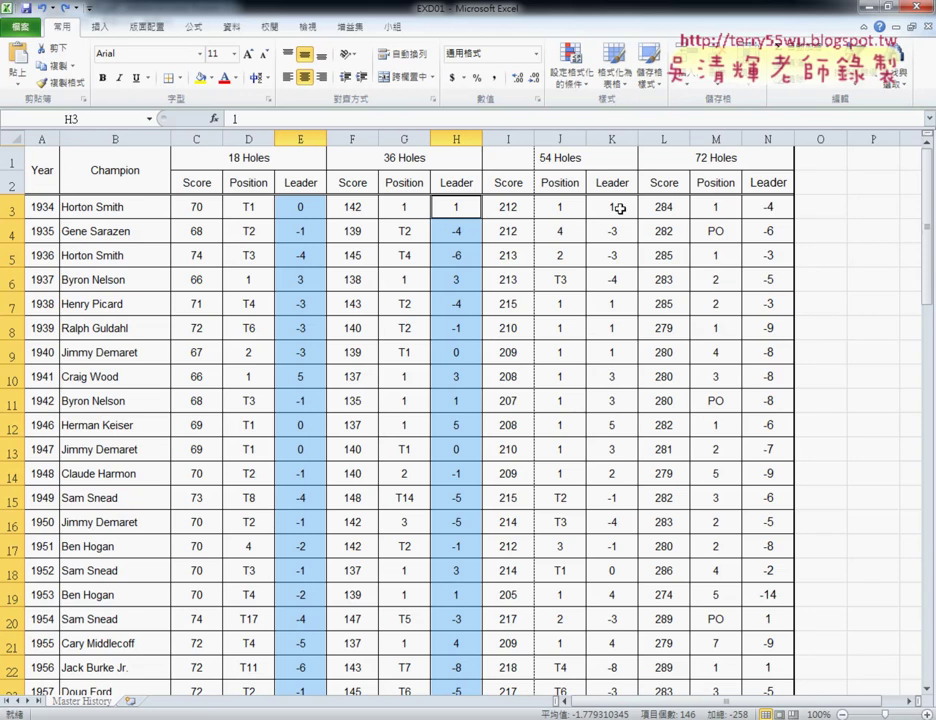
drag(621, 208, 612, 680)
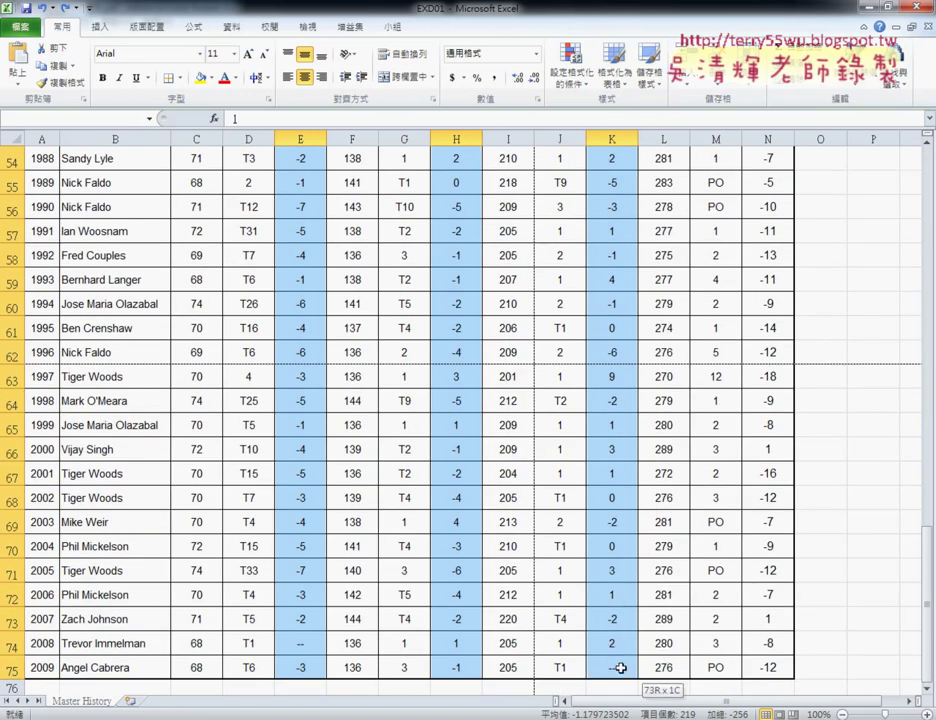
scroll(609, 498, up, 9)
scroll(609, 498, up, 8)
scroll(609, 498, up, 1)
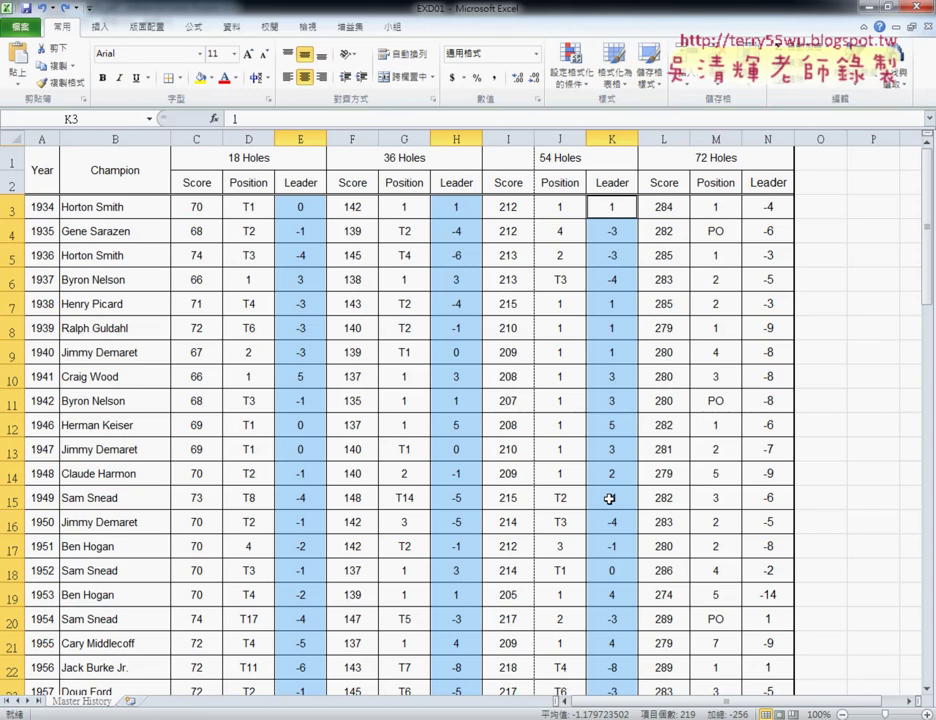
Apply the coloured five-arrow icon set to the selected Leader columns and reopen the Icon Sets gallery.
click(570, 62)
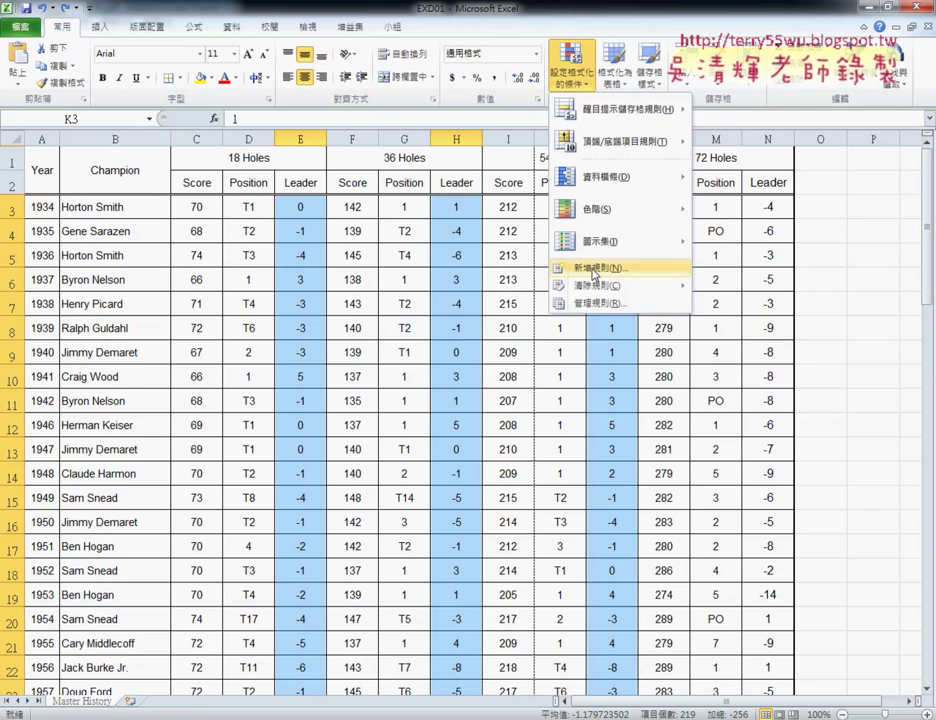
mouse_move(600, 250)
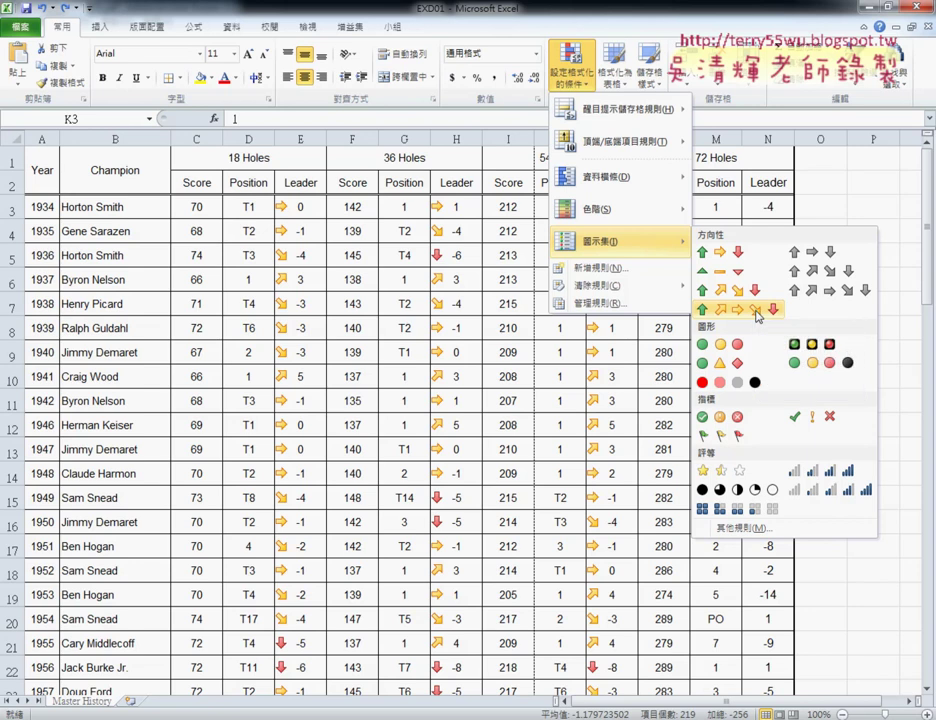
click(756, 311)
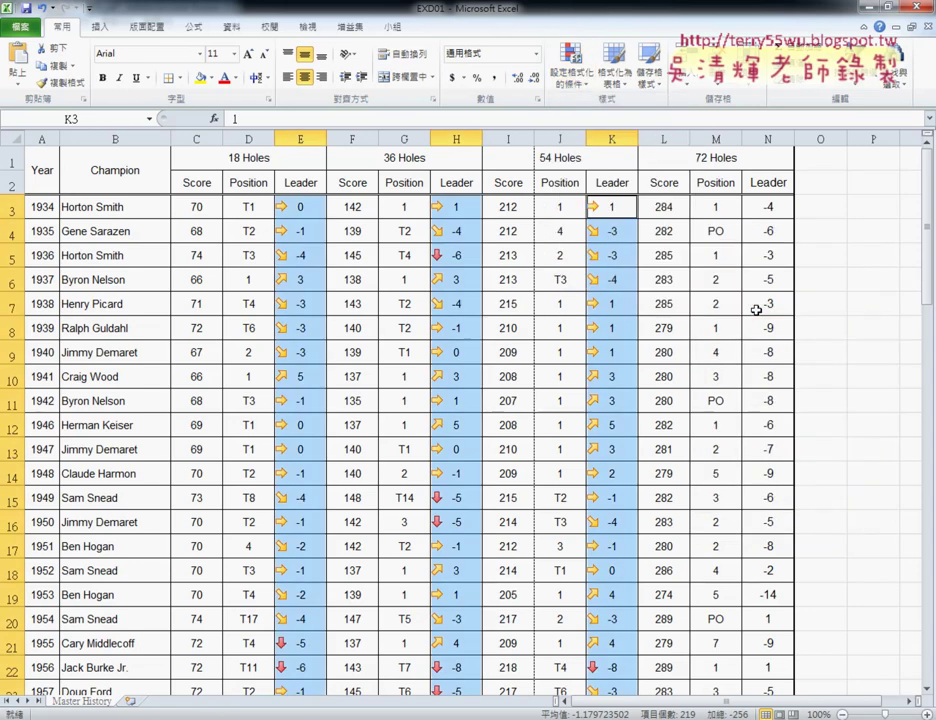
click(570, 68)
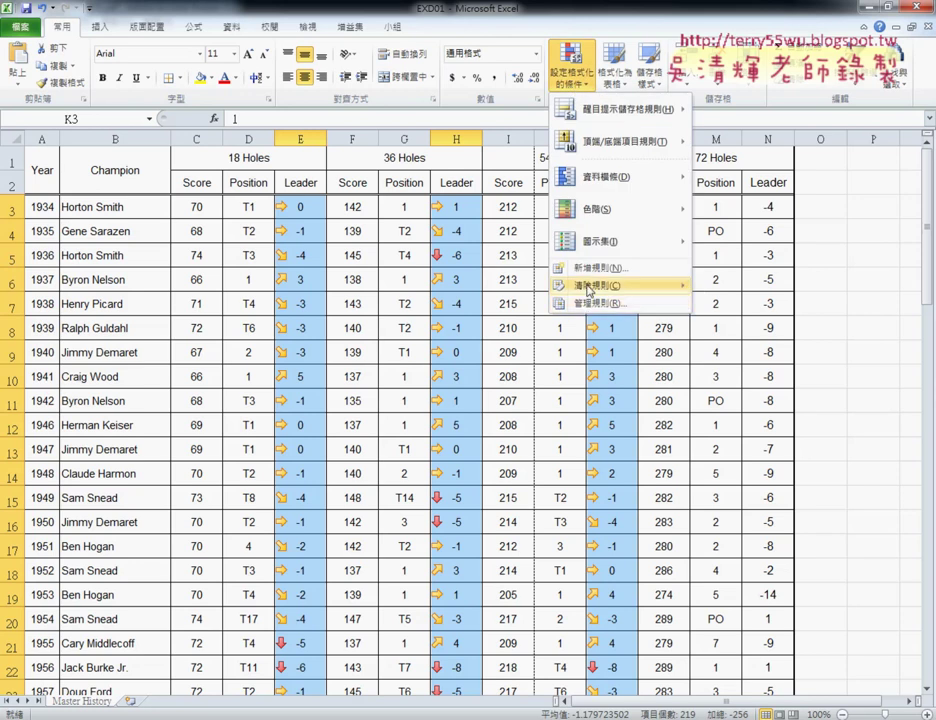
mouse_move(640, 242)
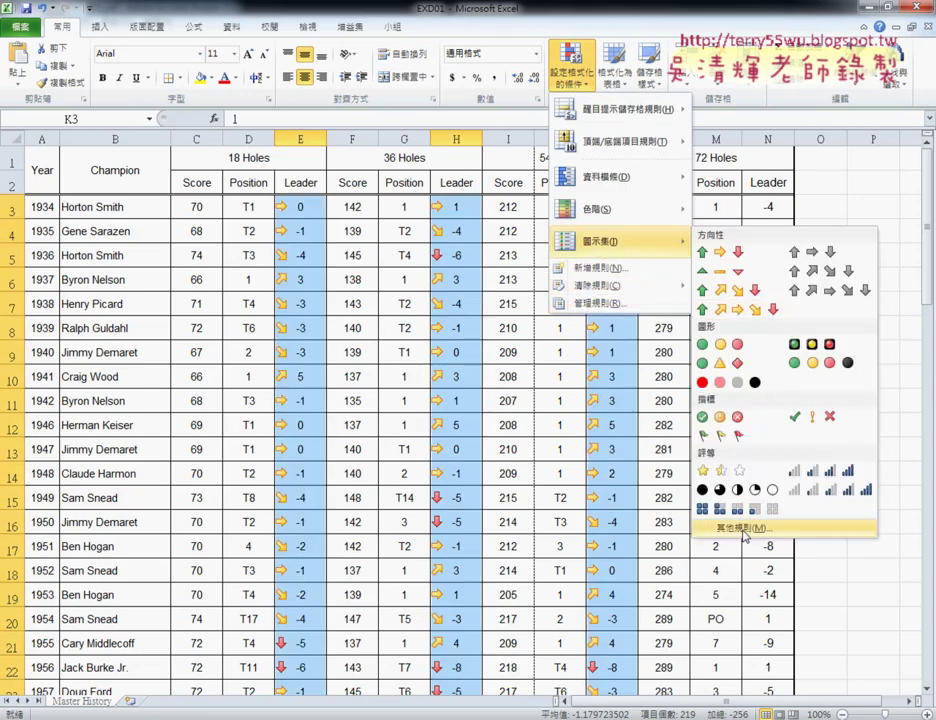
Start a new icon-set rule using the five coloured arrows style.
click(740, 530)
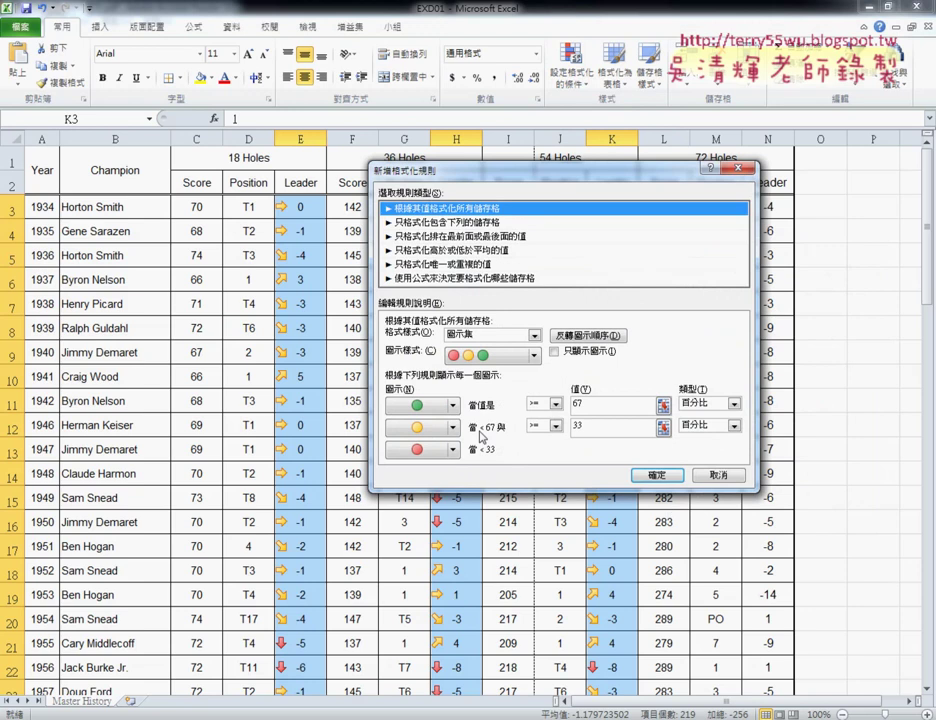
click(534, 355)
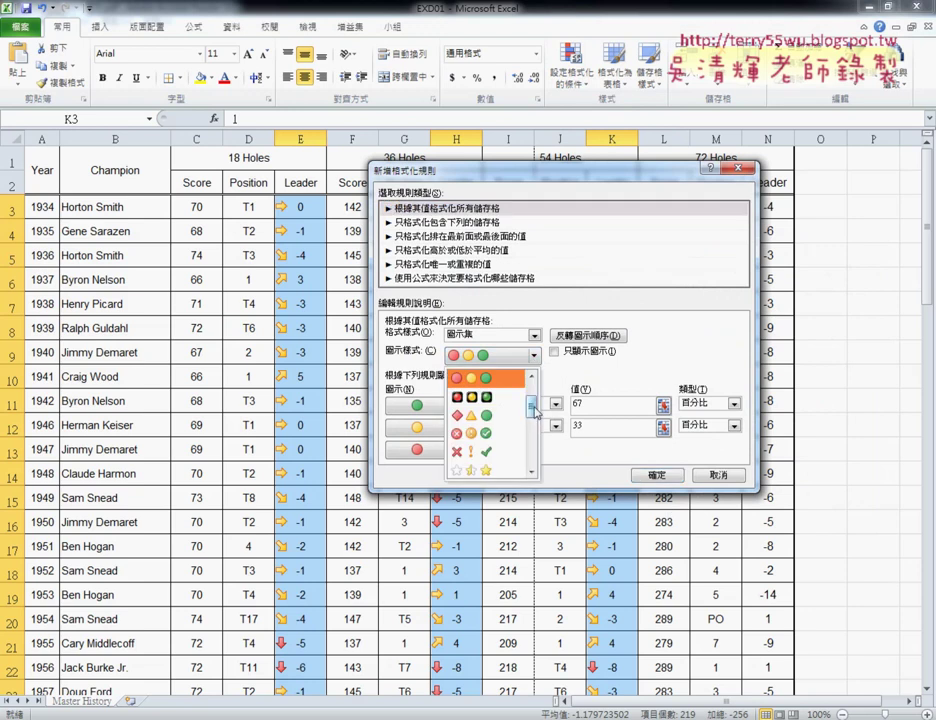
click(536, 425)
scroll(536, 430, down, 3)
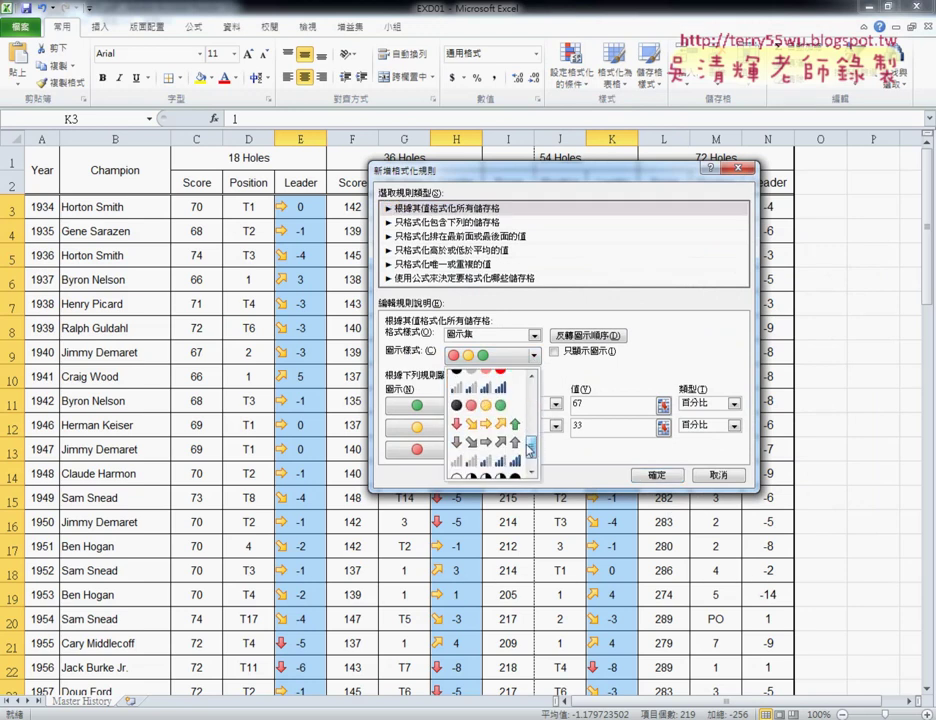
click(480, 440)
Check the arrow thresholds are 80, 60, 40 and 20 percent.
click(581, 403)
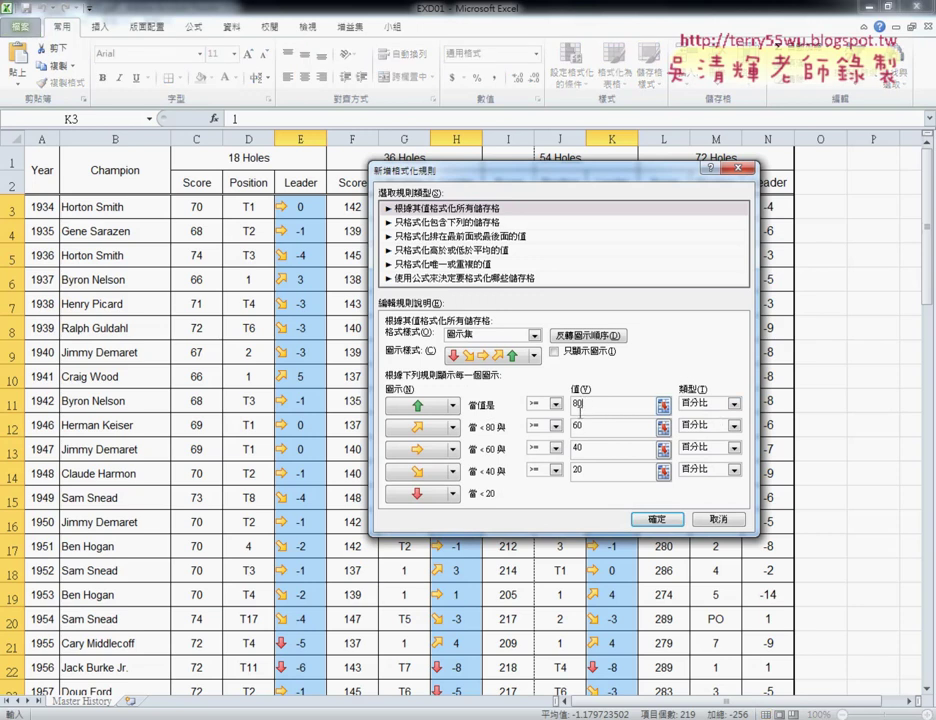
double_click(578, 403)
key(Tab)
key(Tab)
key(Tab)
Confirm the five-arrow icon rule, then close the Conditional Formatting menu again.
click(653, 520)
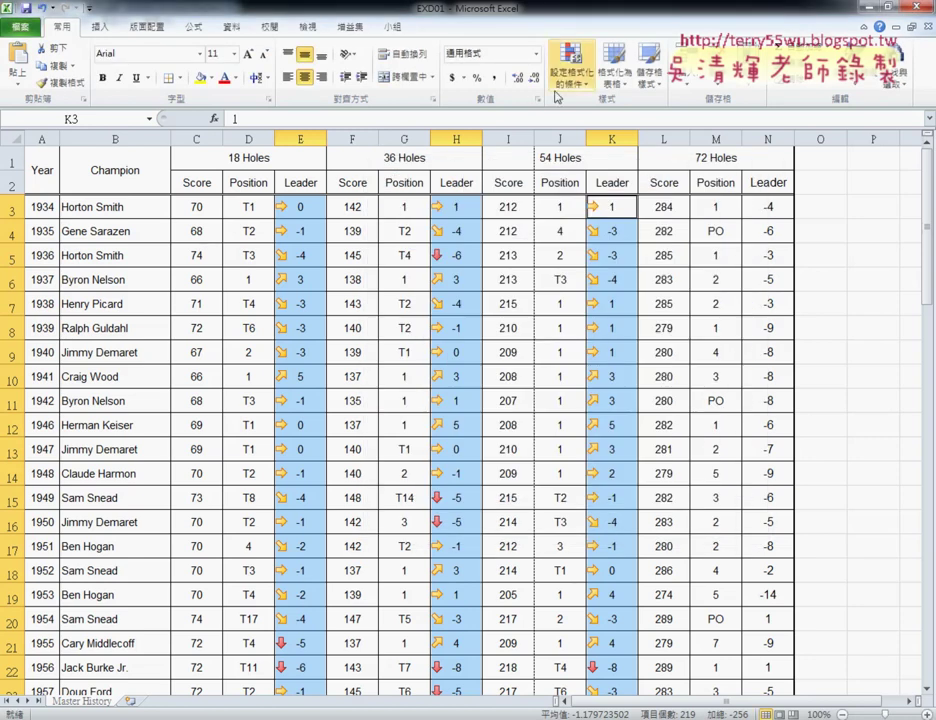
click(570, 70)
mouse_move(595, 245)
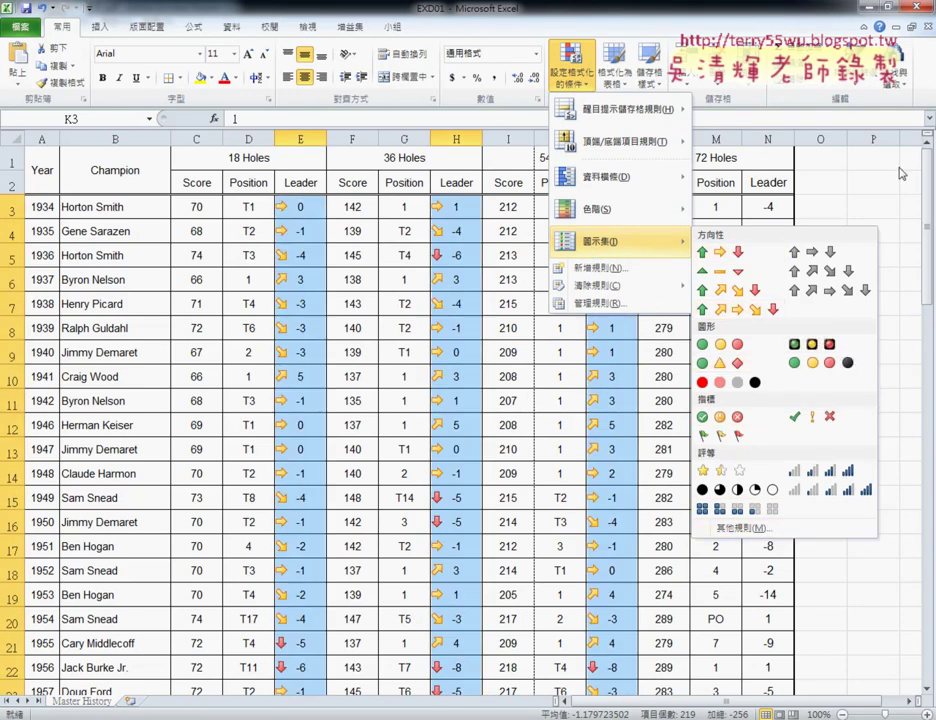
click(817, 7)
Select N3:N75 in the 72-hole Leader column, then switch to the exam PDF.
click(768, 207)
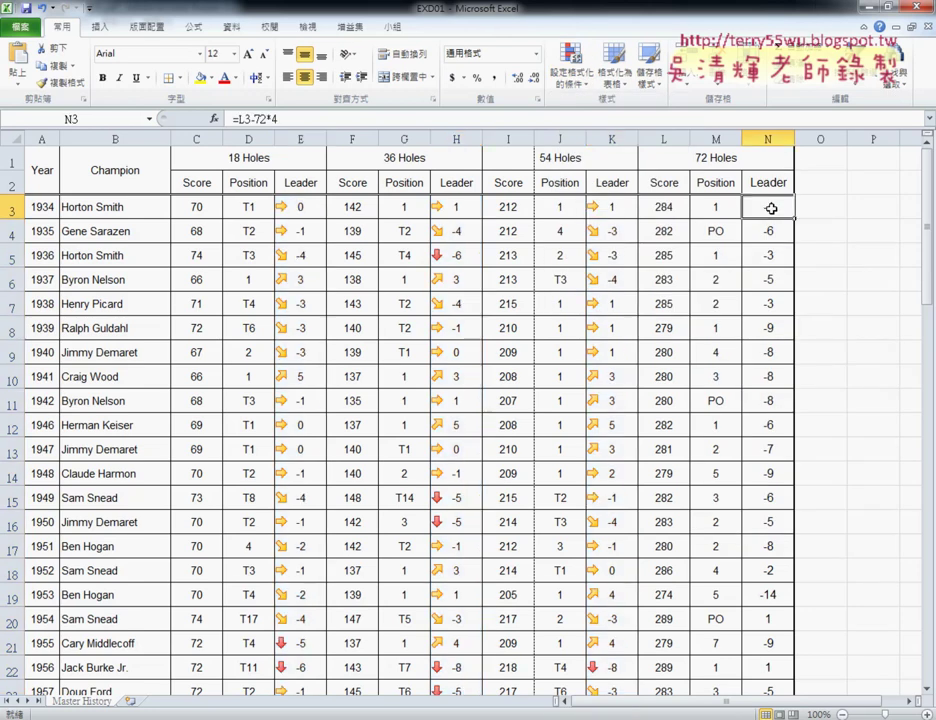
scroll(778, 428, down, 2)
scroll(778, 428, down, 6)
scroll(773, 683, down, 6)
scroll(773, 595, down, 4)
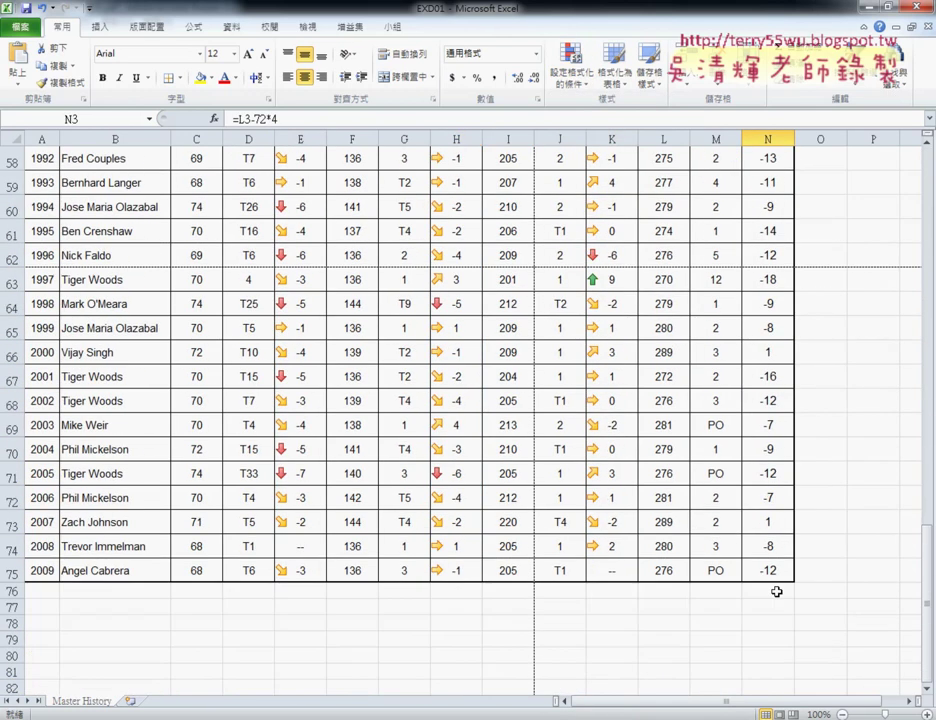
shift+click(777, 565)
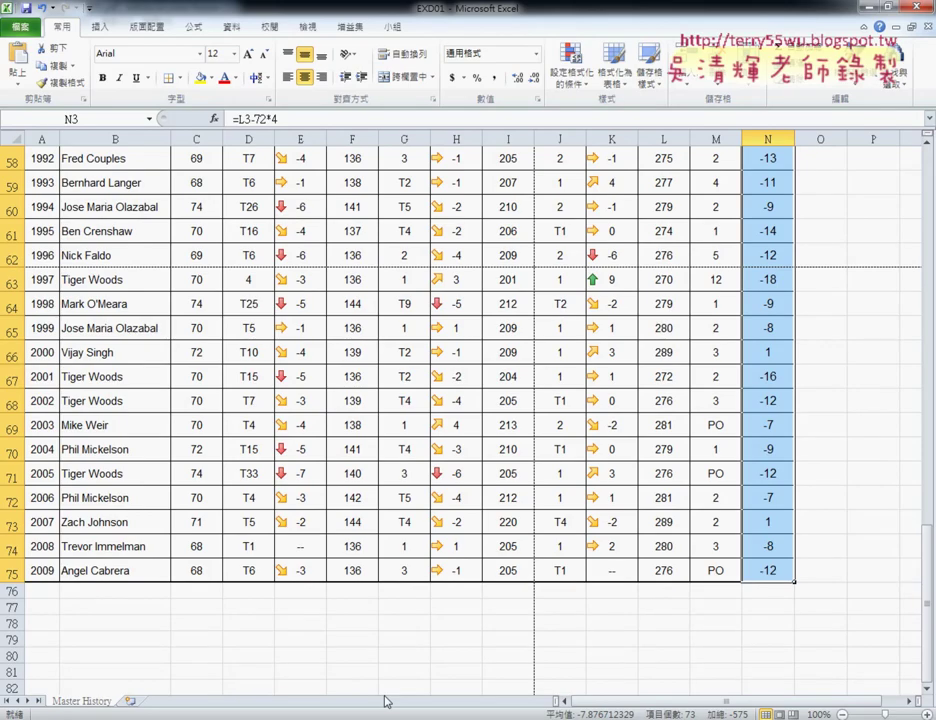
key(alt+Tab)
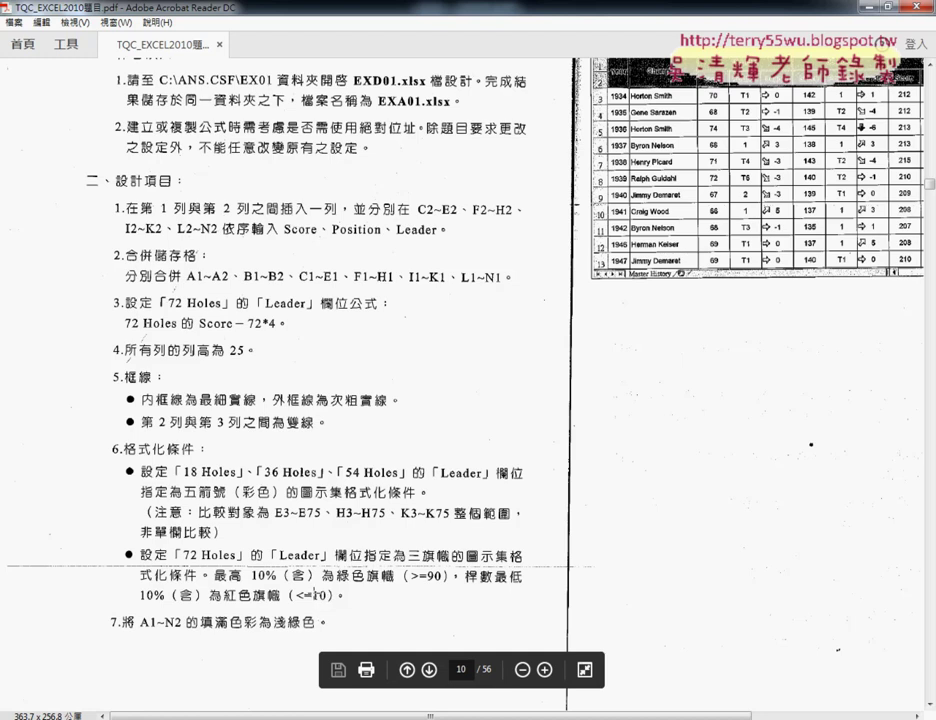
Back in Excel, start a new icon-set rule with the 3 Flags style.
key(alt+Tab)
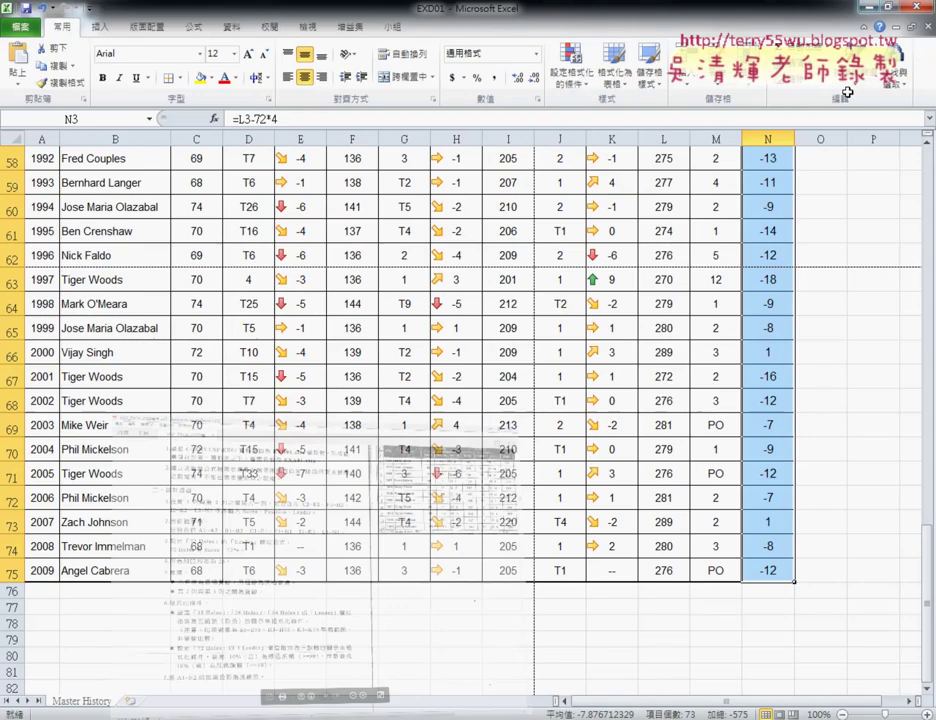
click(571, 66)
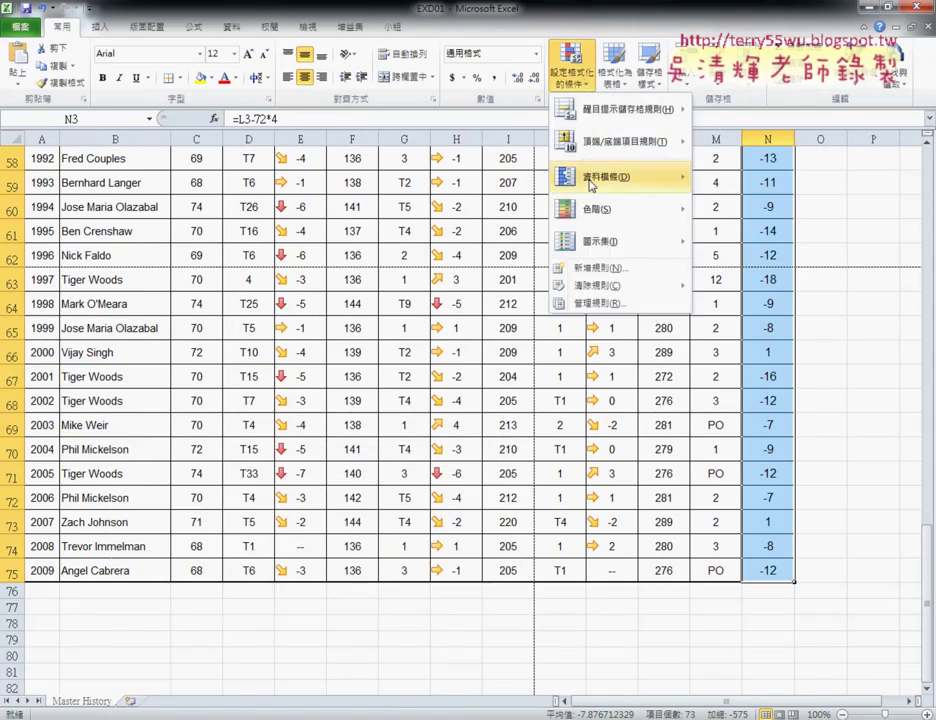
mouse_move(601, 248)
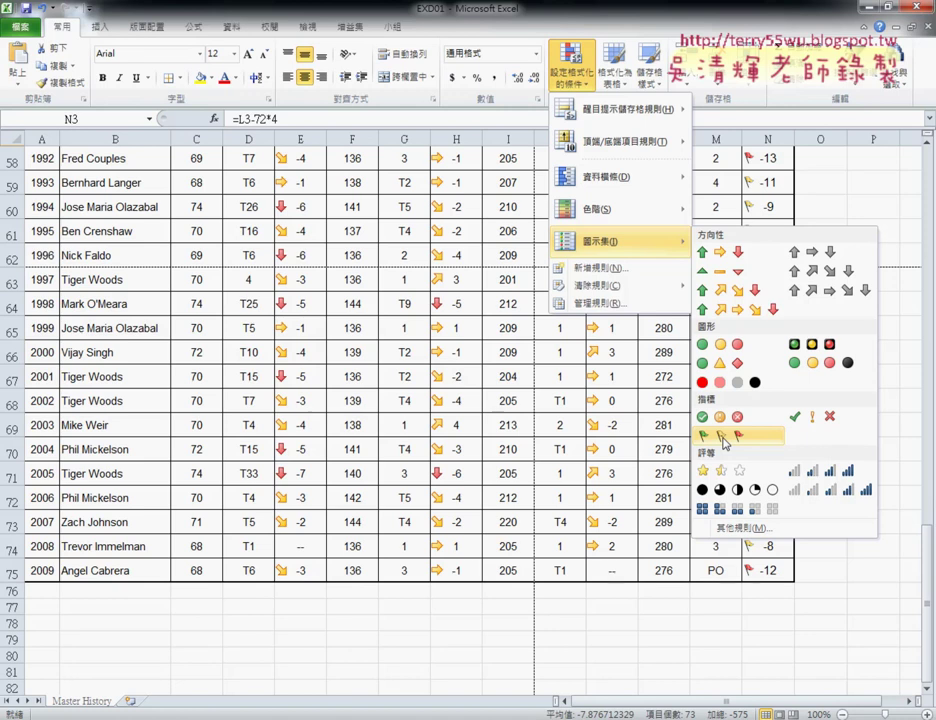
click(740, 527)
click(533, 377)
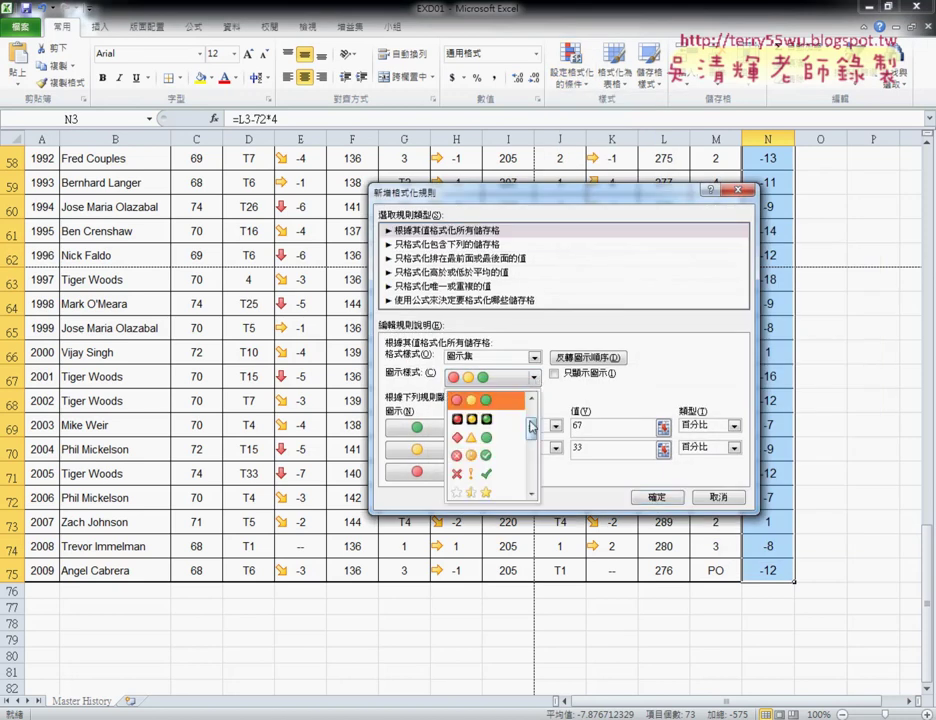
scroll(533, 428, up, 1)
scroll(533, 428, up, 2)
click(470, 388)
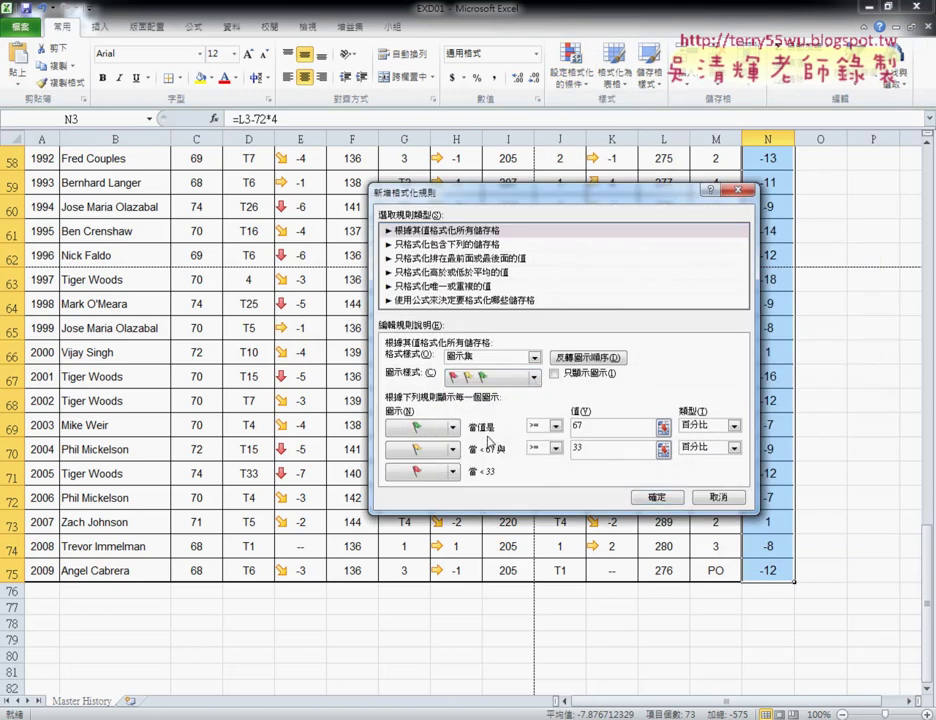
Set the flag thresholds to 90 and 10 percent and confirm the rule.
double_click(575, 426)
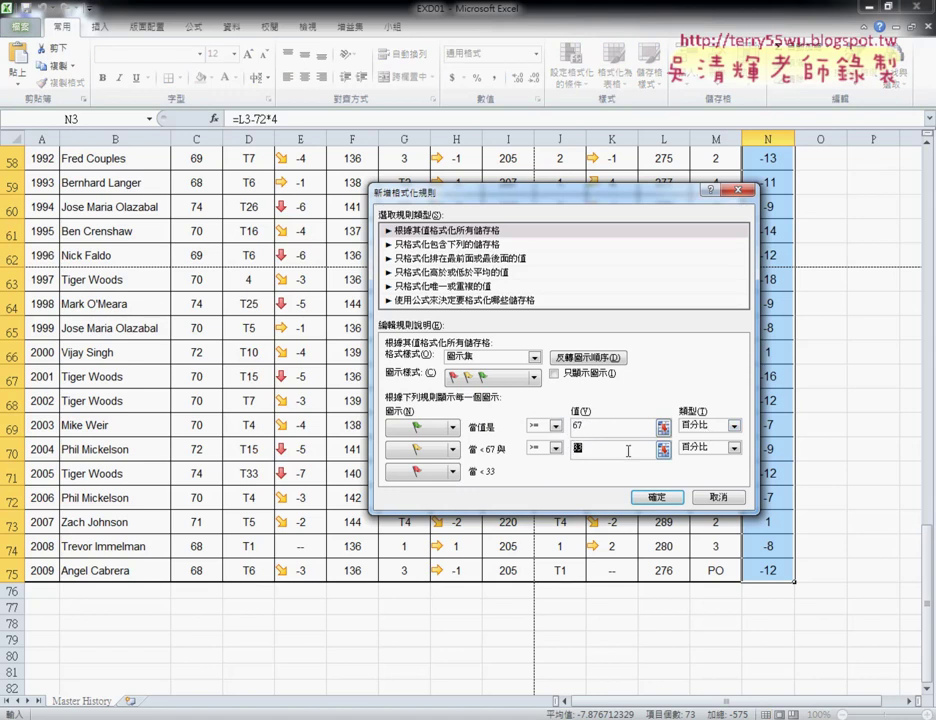
text(90)
double_click(590, 446)
text(10)
double_click(568, 427)
click(657, 498)
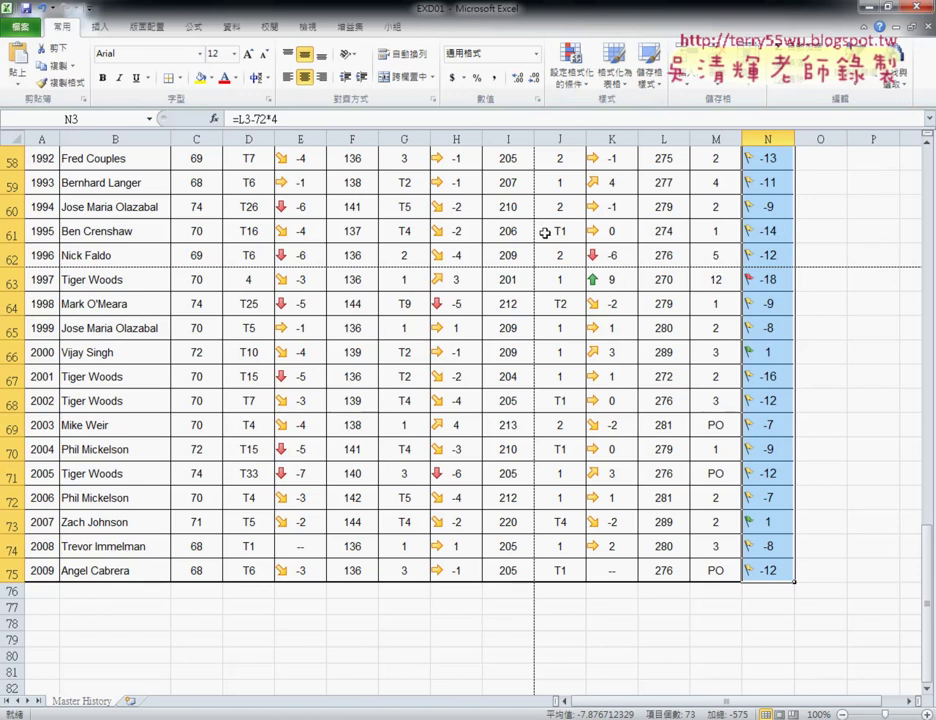
Select header rows A1:N2 and fill them with Light Green from Standard Colors.
scroll(428, 525, up, 10)
scroll(428, 525, up, 5)
scroll(428, 525, up, 5)
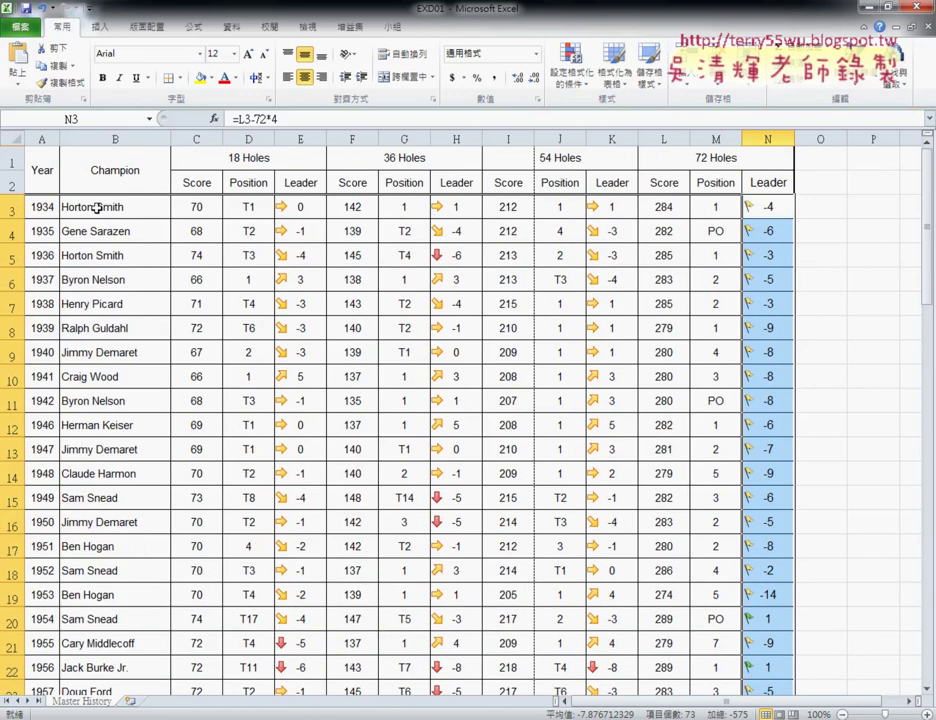
drag(38, 157, 768, 183)
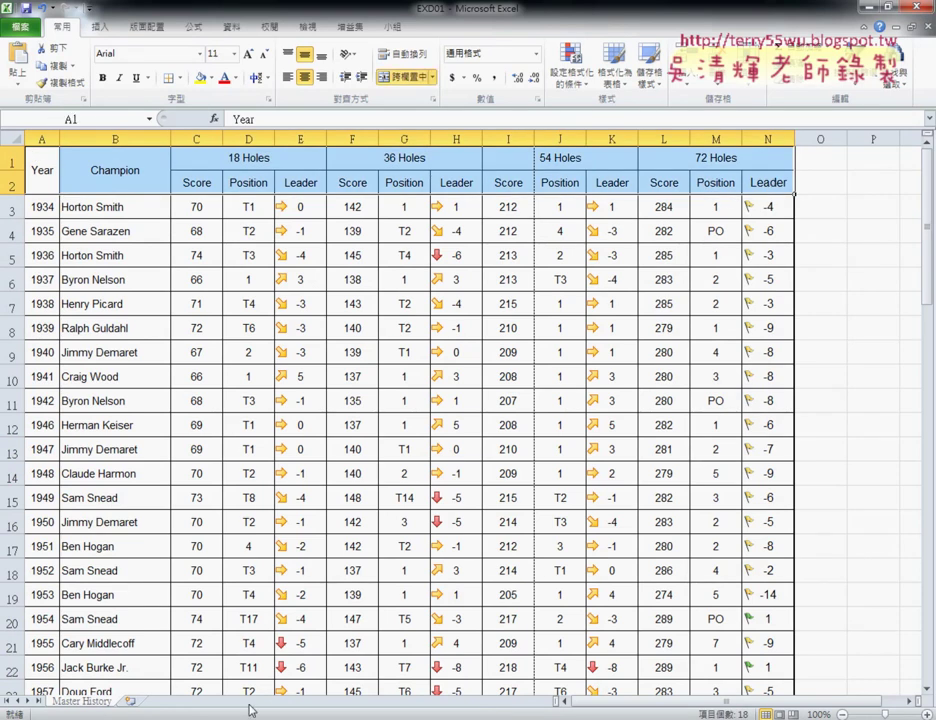
key(alt+Tab)
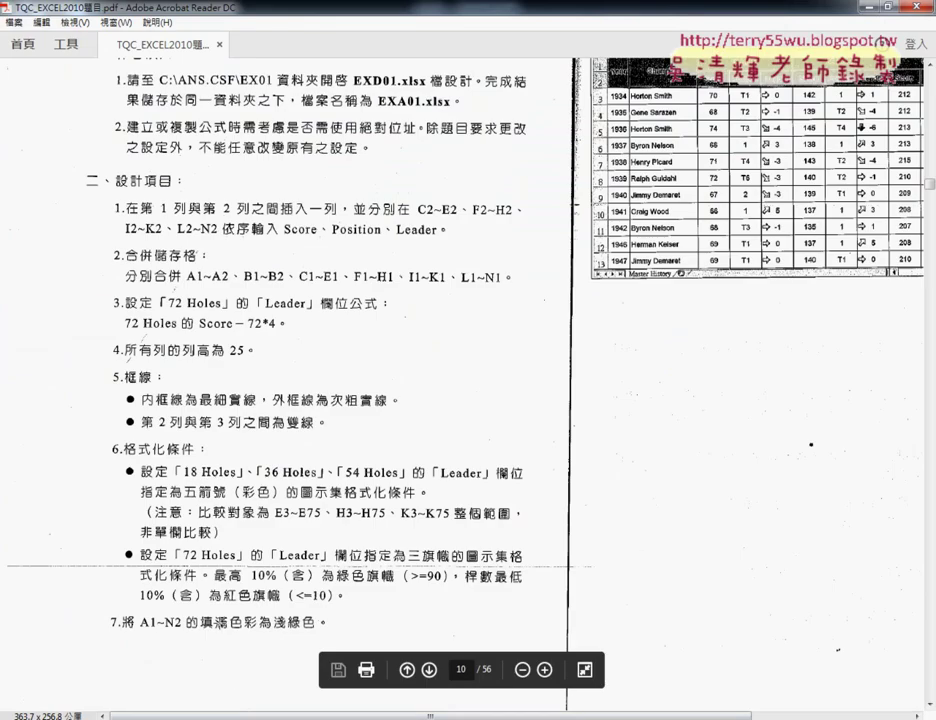
key(alt+Tab)
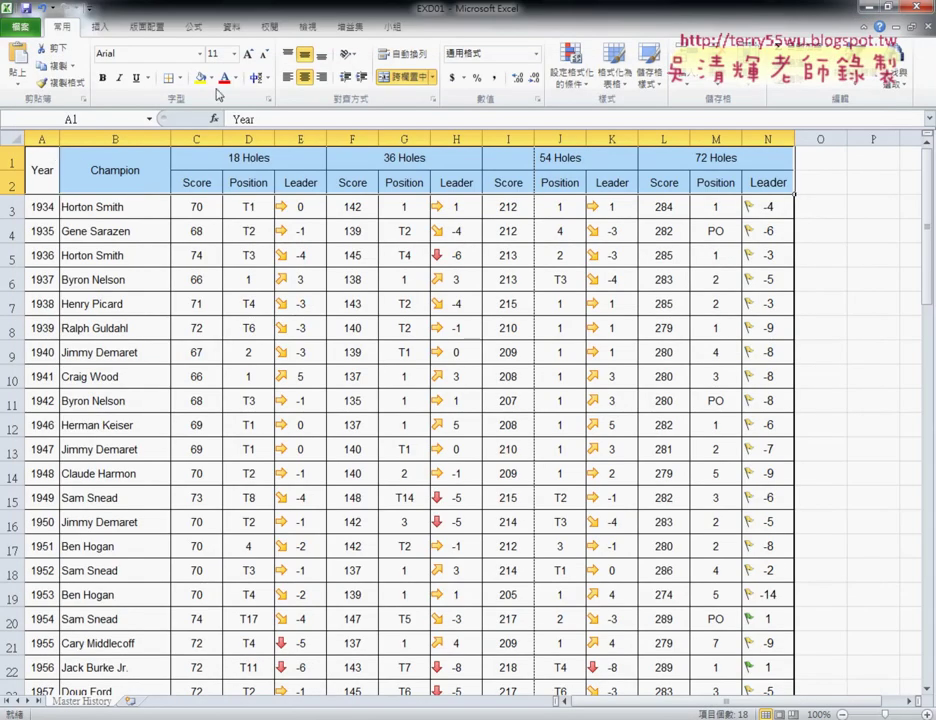
click(211, 78)
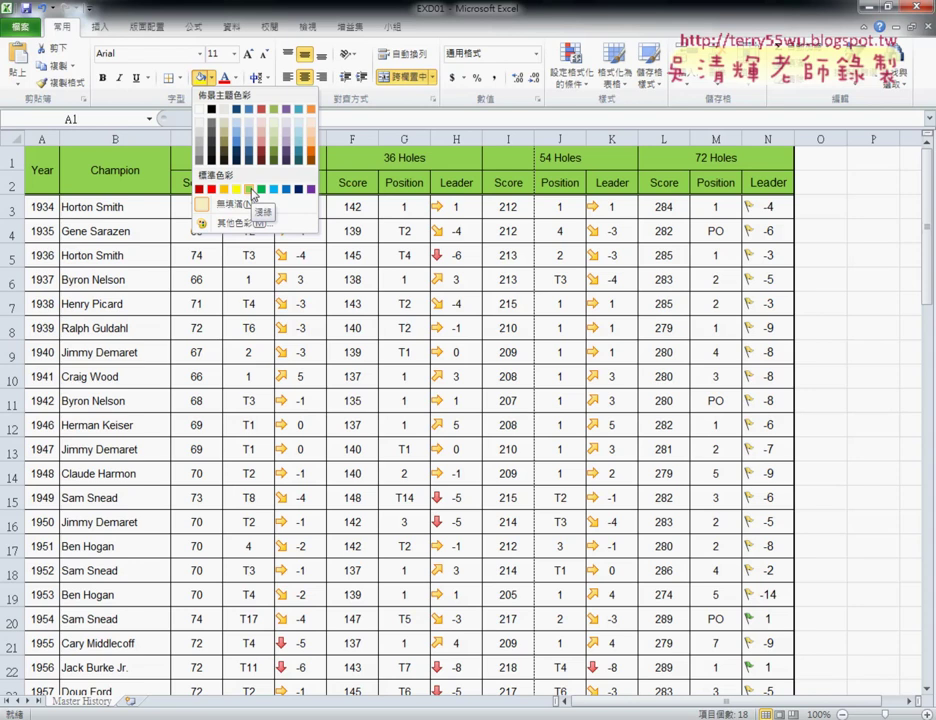
click(250, 191)
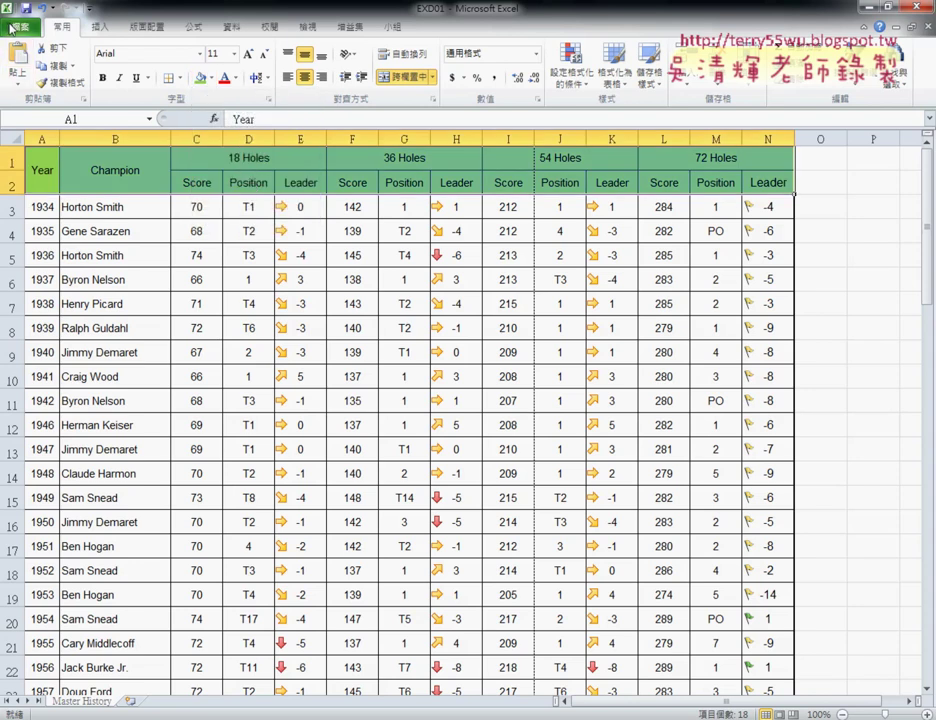